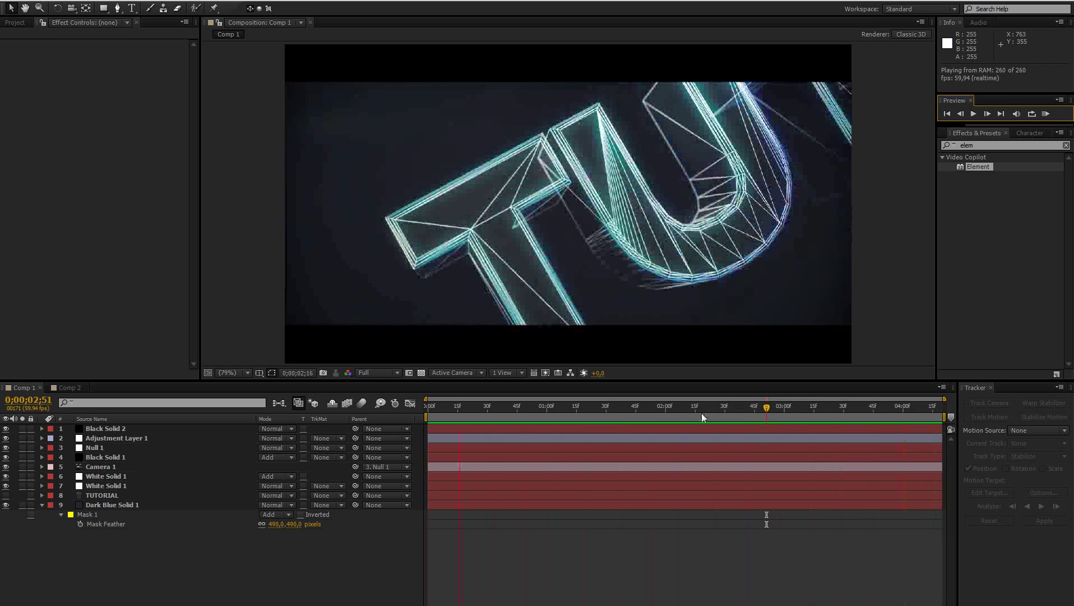
Scrub Comp 1's wireframe animation to 0;00;00;40, then switch to the empty Comp 2.
{"action": "left_click", "coordinate": [467, 408]}
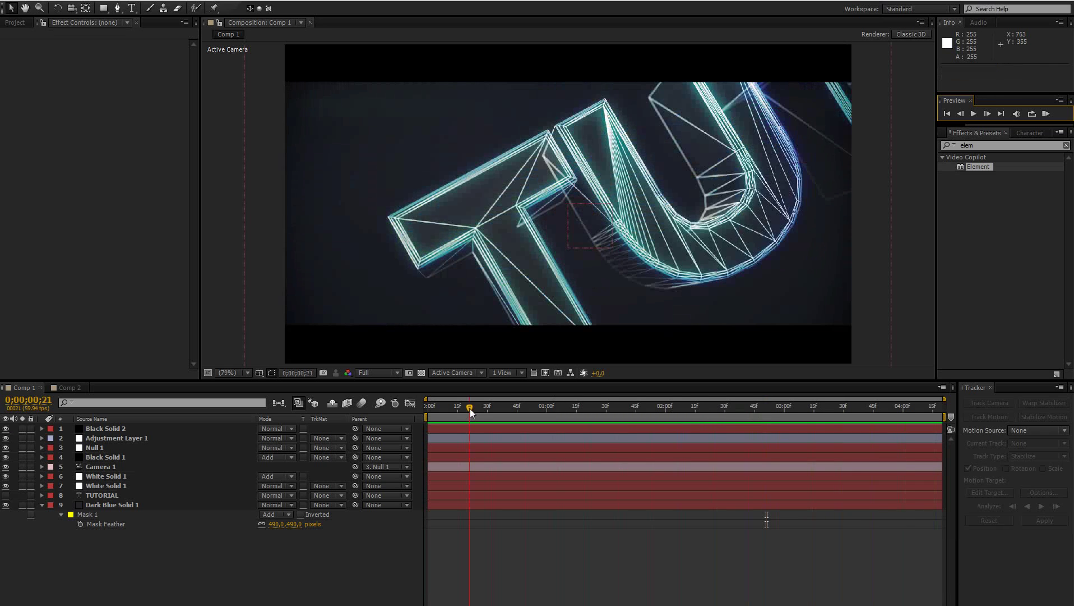
{"action": "left_click_drag", "start_coordinate": [470, 408], "coordinate": [507, 404]}
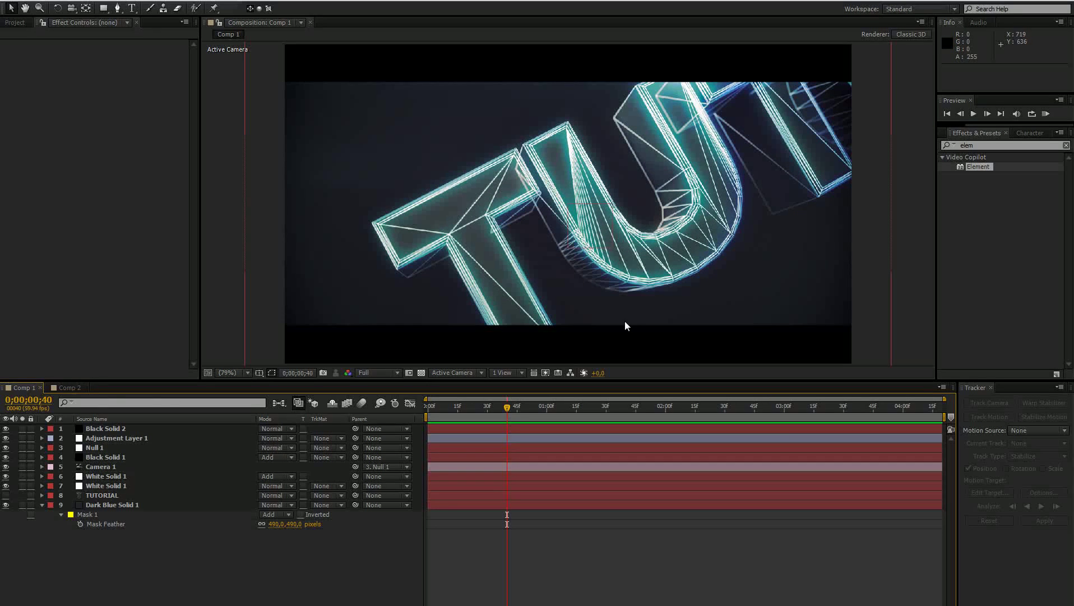
{"action": "left_click", "coordinate": [73, 388]}
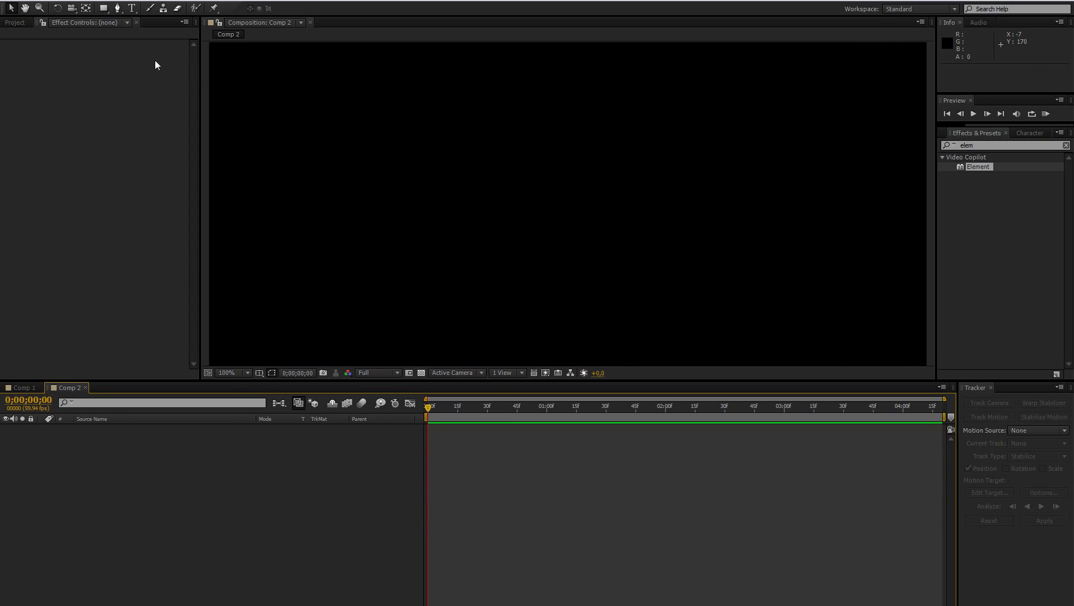
Add a TUTORIAL text layer near the top of Comp 2 and try the Light font style.
{"action": "key", "text": "ctrl+t"}
{"action": "left_click", "coordinate": [415, 123]}
{"action": "type", "text": "T"}
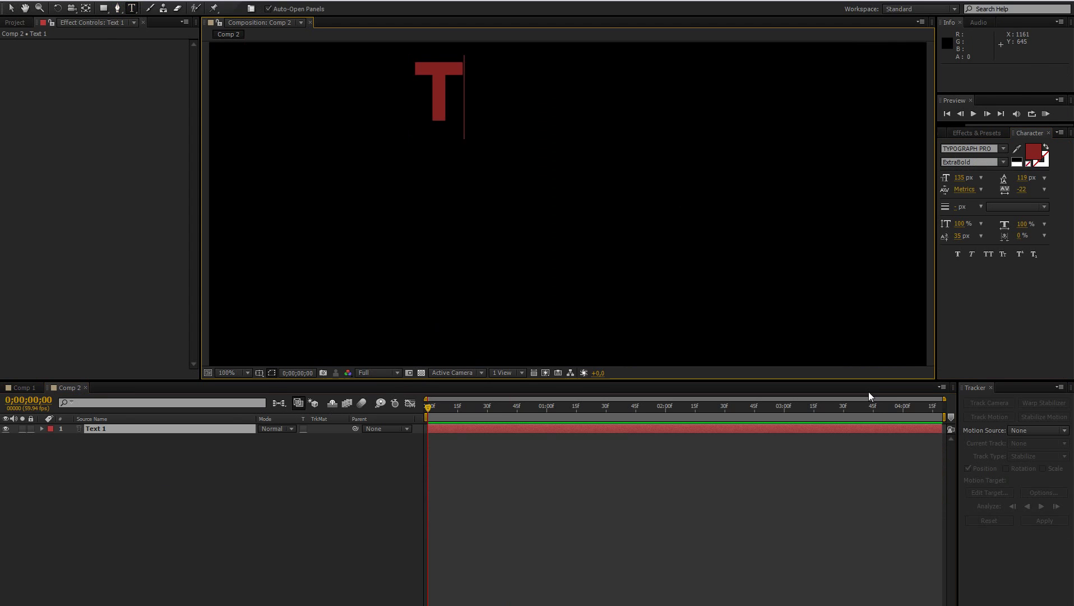
{"action": "type", "text": "UTORIAL"}
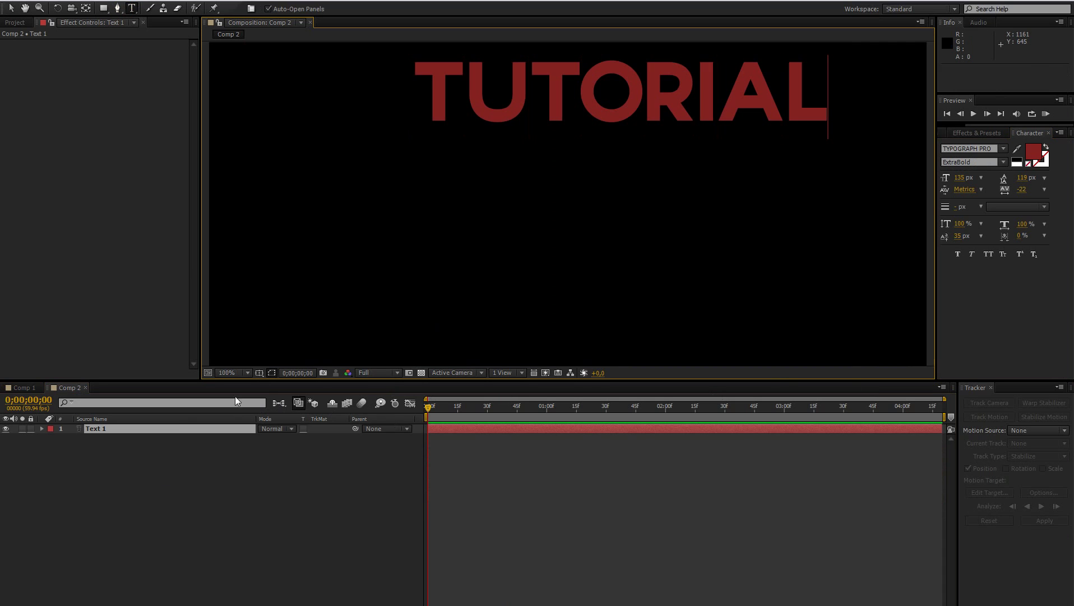
{"action": "left_click", "coordinate": [991, 162]}
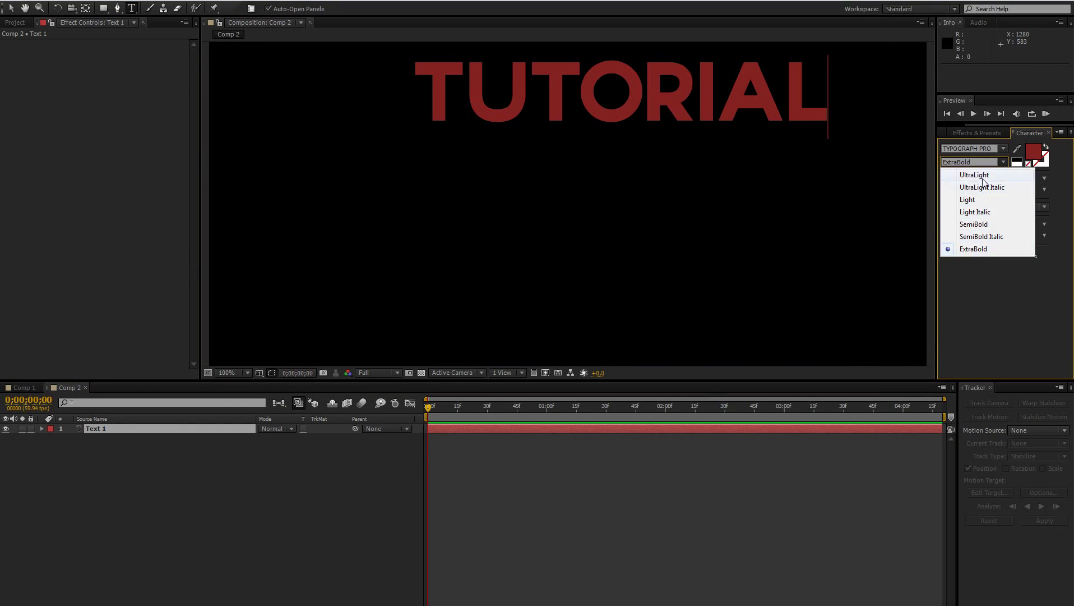
{"action": "left_click", "coordinate": [985, 201]}
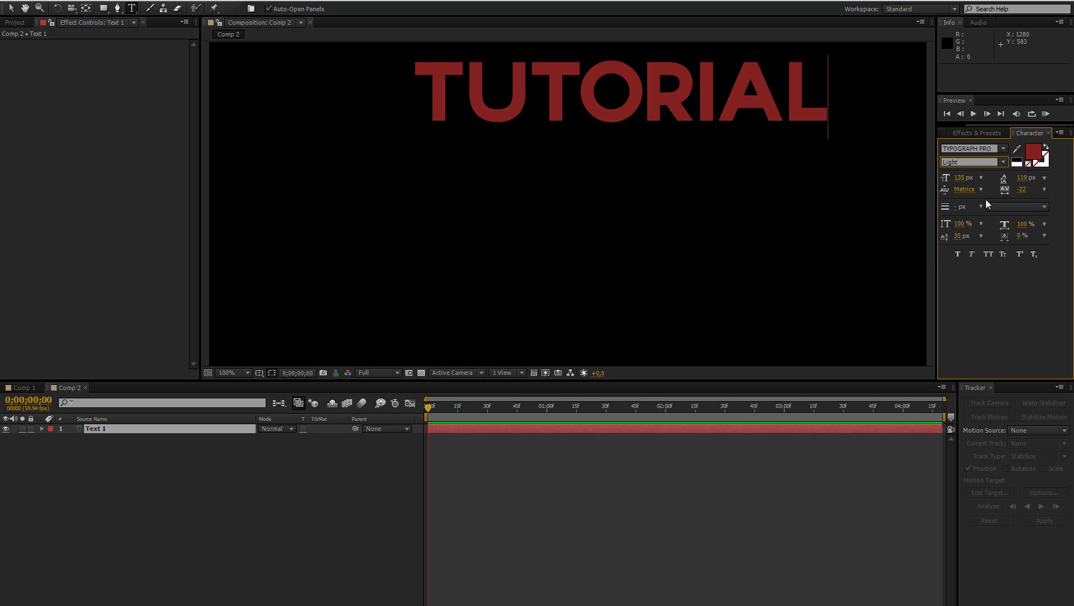
{"action": "left_click", "coordinate": [142, 433]}
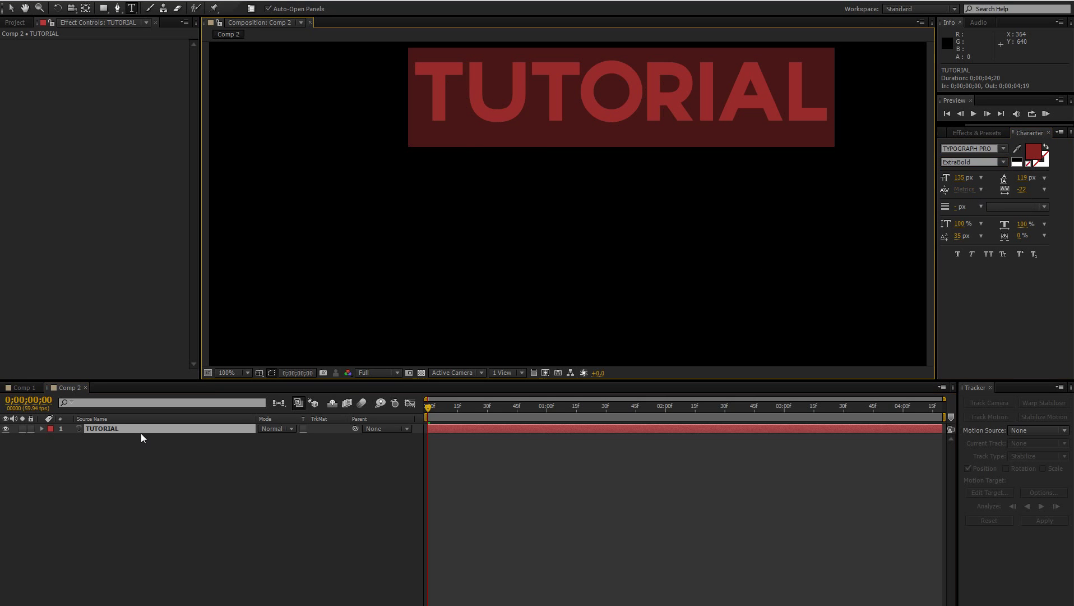
Apply Light to TUTORIAL again, then undo it back to ExtraBold.
{"action": "left_click", "coordinate": [1003, 163]}
{"action": "left_click", "coordinate": [991, 202]}
{"action": "left_click", "coordinate": [191, 595]}
{"action": "key", "text": "ctrl+z"}
{"action": "left_click", "coordinate": [139, 488]}
{"action": "right_click", "coordinate": [140, 490]}
Create a new solid named Element and apply the Element effect to it.
{"action": "mouse_move", "coordinate": [188, 495]}
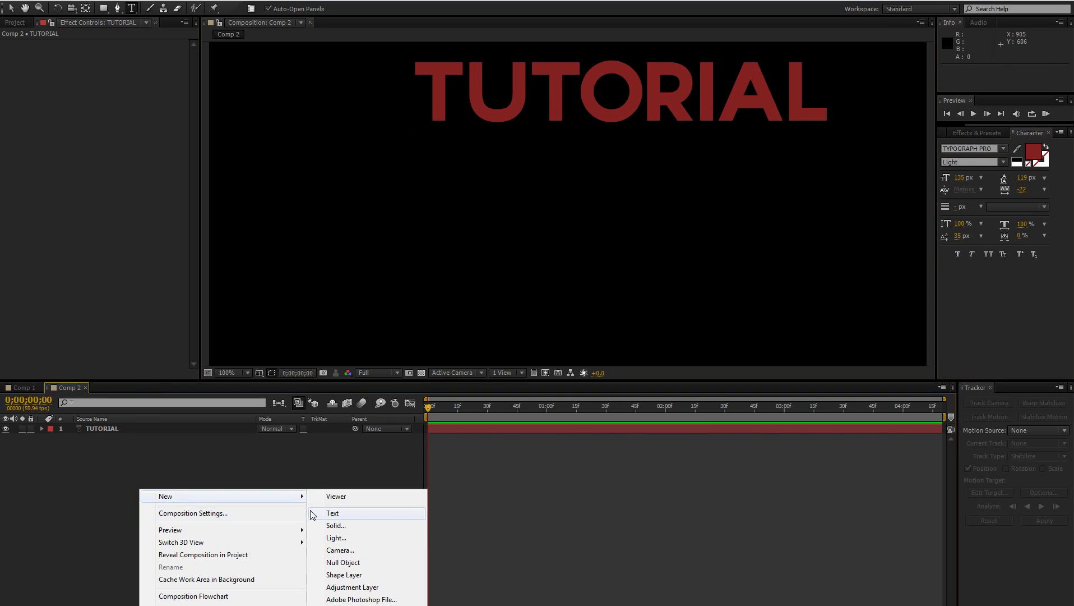
{"action": "left_click", "coordinate": [344, 525]}
{"action": "type", "text": "Element"}
{"action": "key", "text": "Return"}
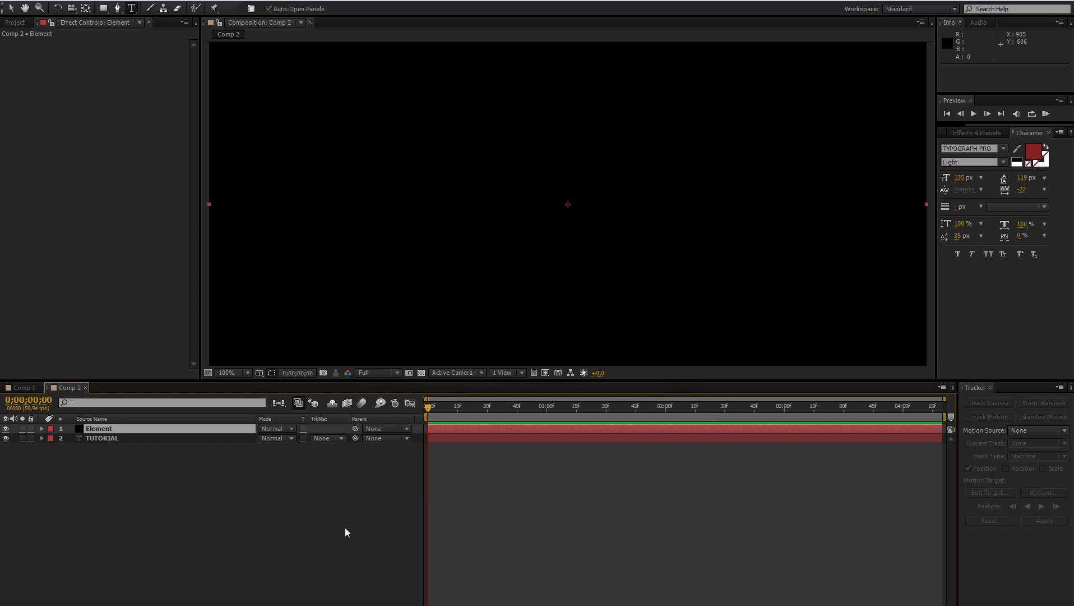
{"action": "left_click", "coordinate": [977, 133]}
{"action": "left_click_drag", "start_coordinate": [978, 166], "coordinate": [840, 186]}
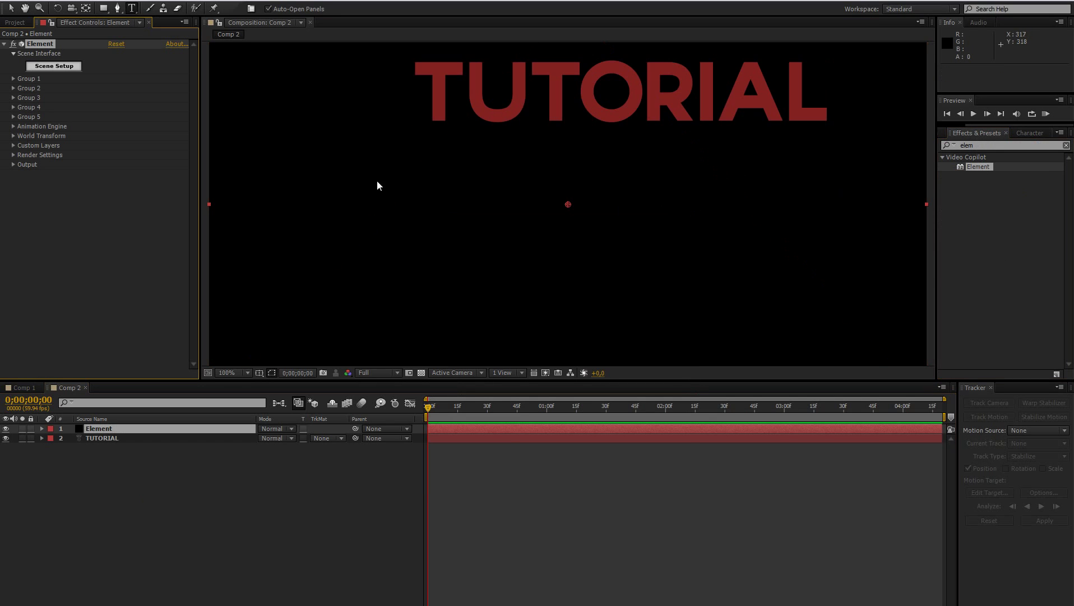
Fit the composition in the viewer and set Custom Layers Path Layer 1 to TUTORIAL.
{"action": "left_click", "coordinate": [241, 371]}
{"action": "left_click", "coordinate": [252, 382]}
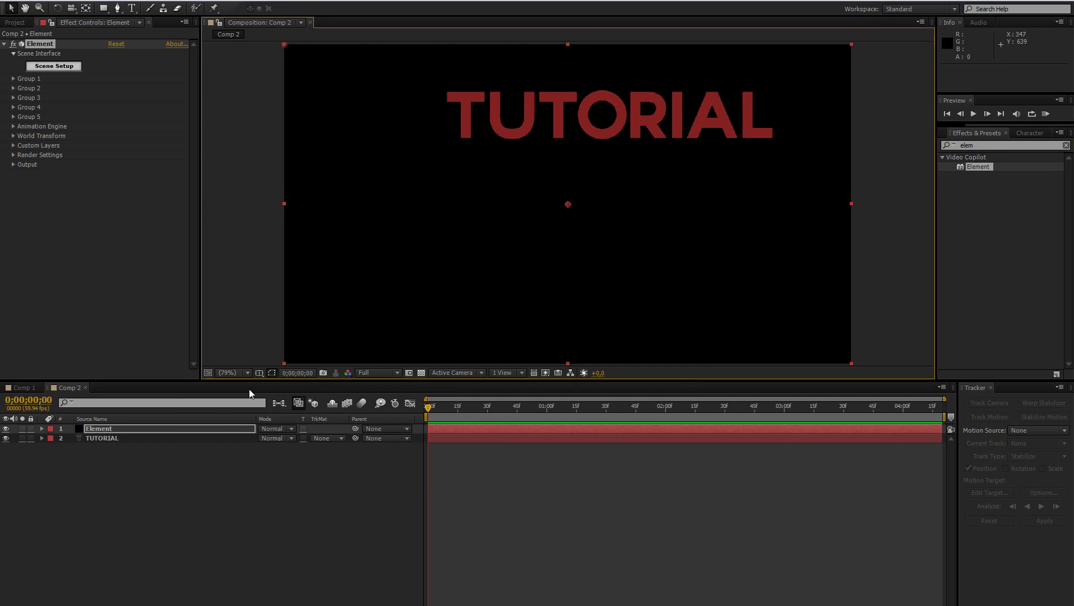
{"action": "left_click", "coordinate": [13, 145]}
{"action": "left_click", "coordinate": [22, 155]}
{"action": "left_click", "coordinate": [120, 164]}
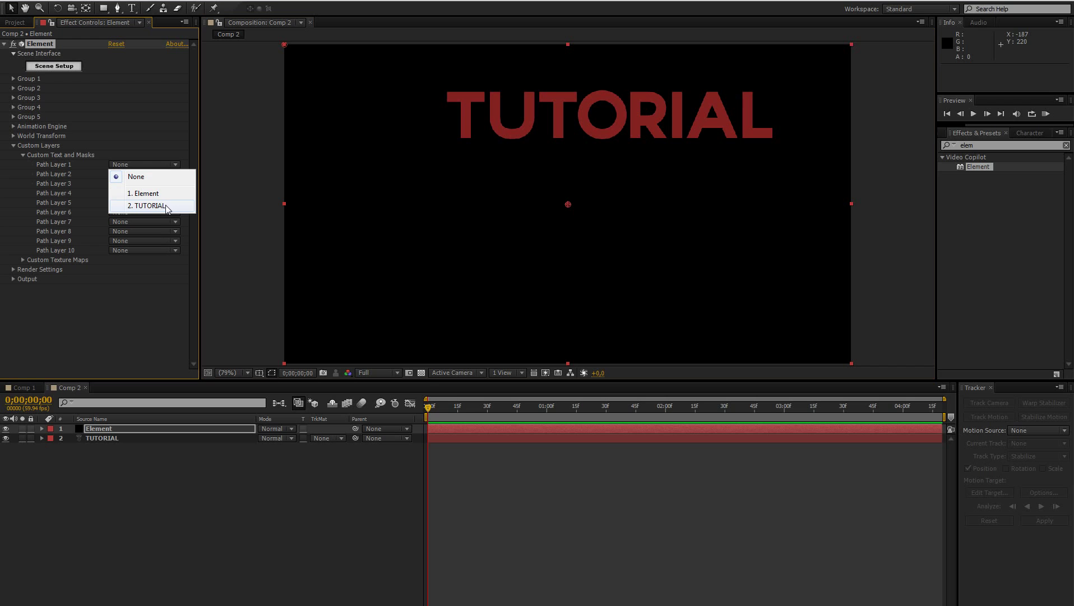
{"action": "left_click", "coordinate": [167, 206]}
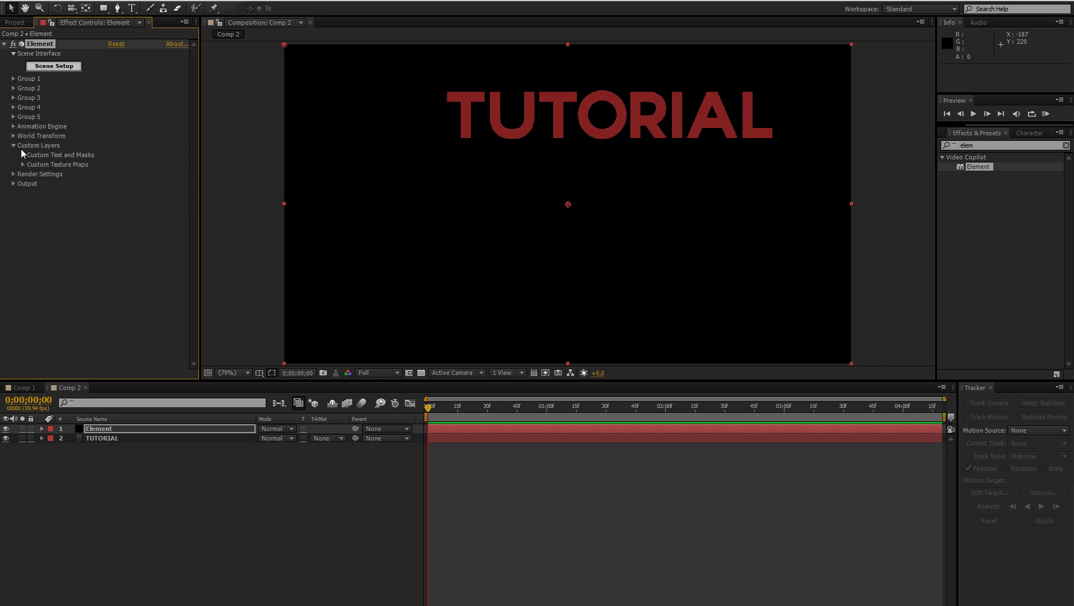
Open the Element 3D scene setup and extrude the TUTORIAL text into a 3D model.
{"action": "left_click", "coordinate": [54, 65]}
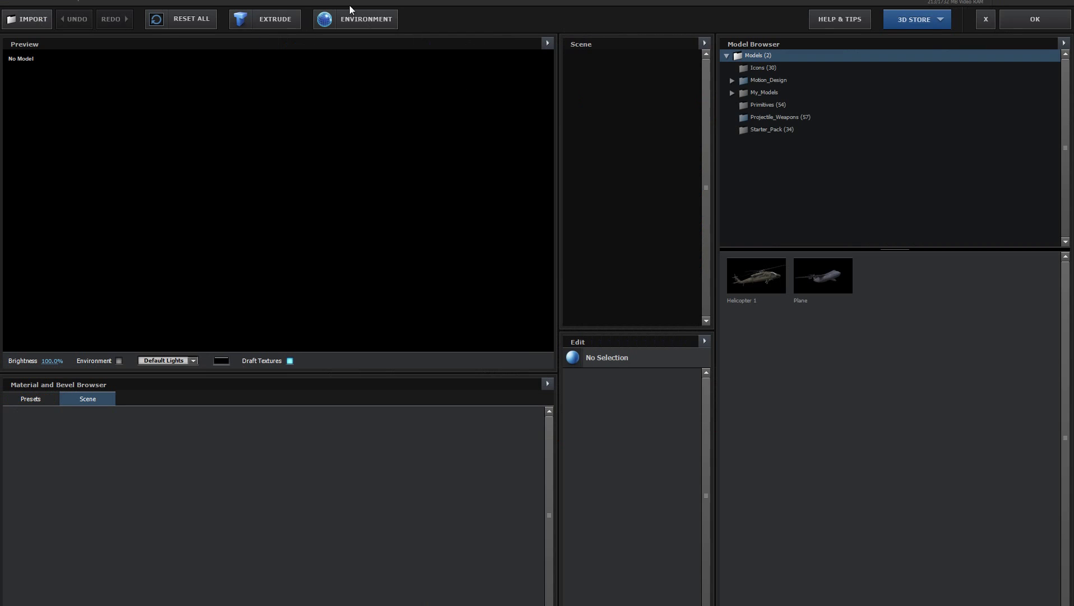
{"action": "left_click", "coordinate": [266, 22]}
{"action": "left_click_drag", "start_coordinate": [362, 271], "coordinate": [385, 270]}
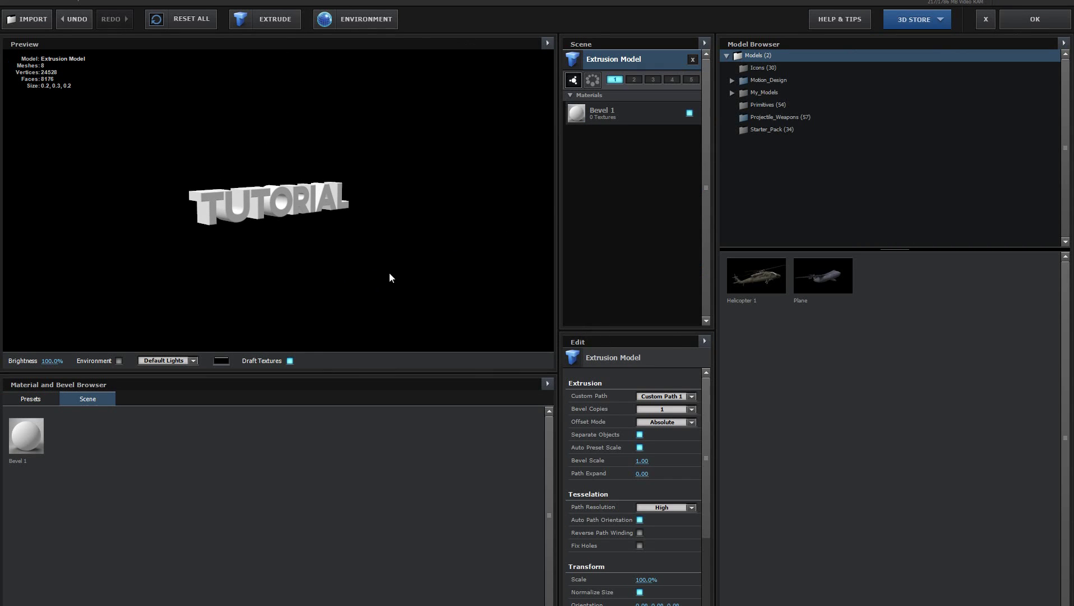
Apply the Shiny_Light preset material to the extruded TUTORIAL model.
{"action": "left_click", "coordinate": [25, 399]}
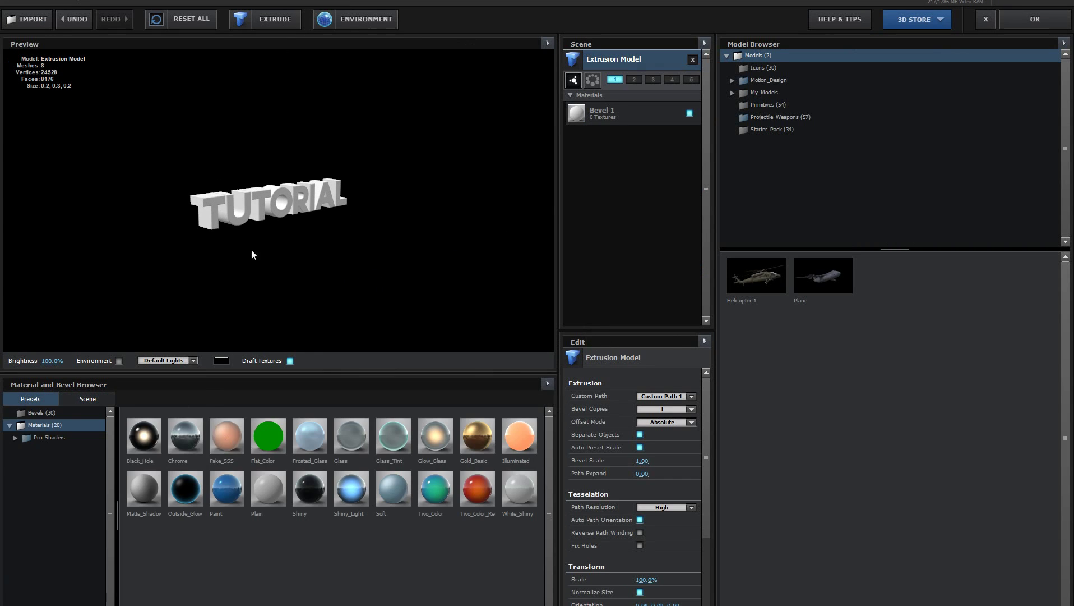
{"action": "scroll", "coordinate": [252, 251], "scroll_direction": "up", "scroll_amount": 4}
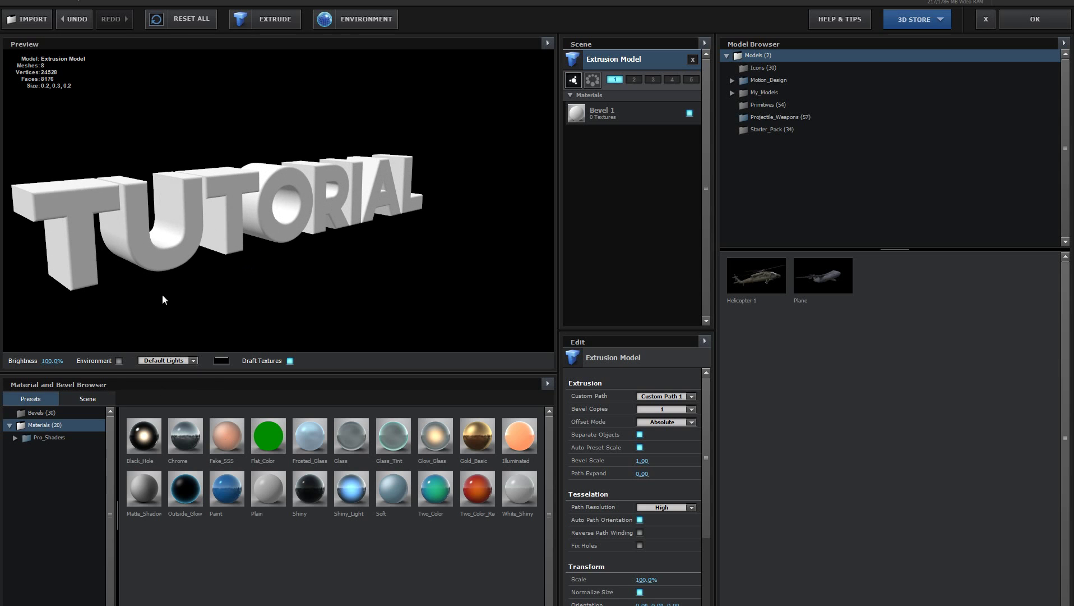
{"action": "mouse_move", "coordinate": [167, 292]}
{"action": "left_mouse_down"}
{"action": "mouse_move", "coordinate": [193, 288]}
{"action": "mouse_move", "coordinate": [175, 270]}
{"action": "mouse_move", "coordinate": [170, 291]}
{"action": "left_mouse_up"}
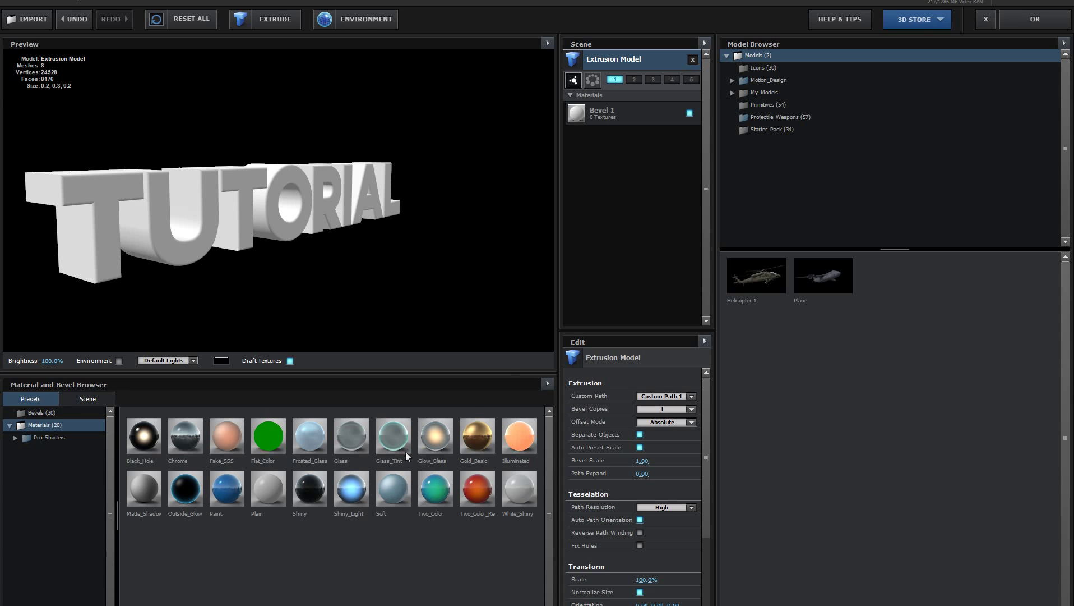
{"action": "left_click_drag", "start_coordinate": [607, 118], "coordinate": [606, 119]}
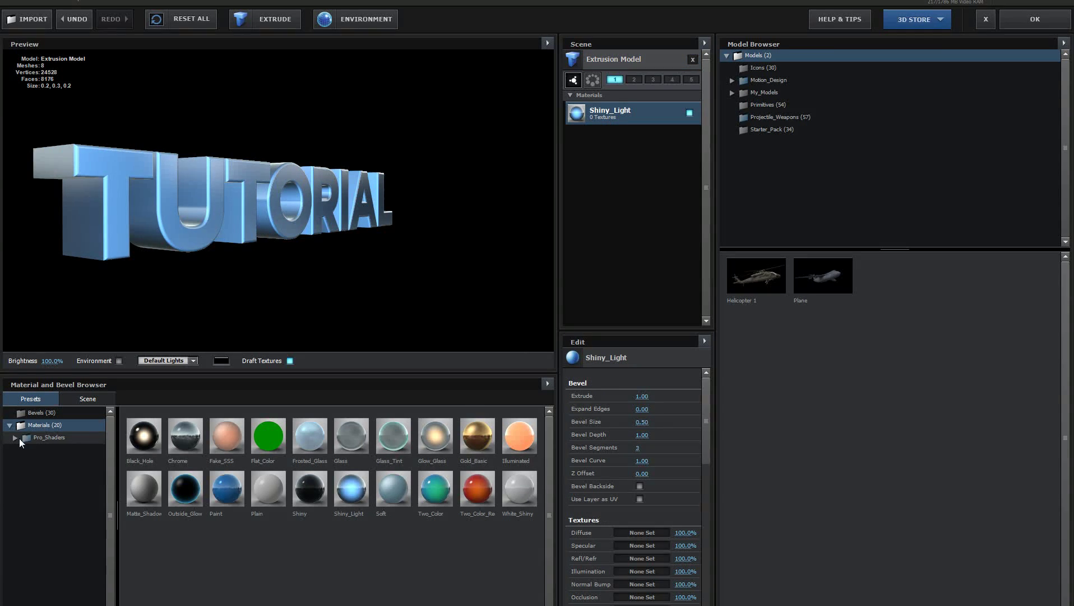
{"action": "left_click_drag", "start_coordinate": [370, 259], "coordinate": [1067, 39]}
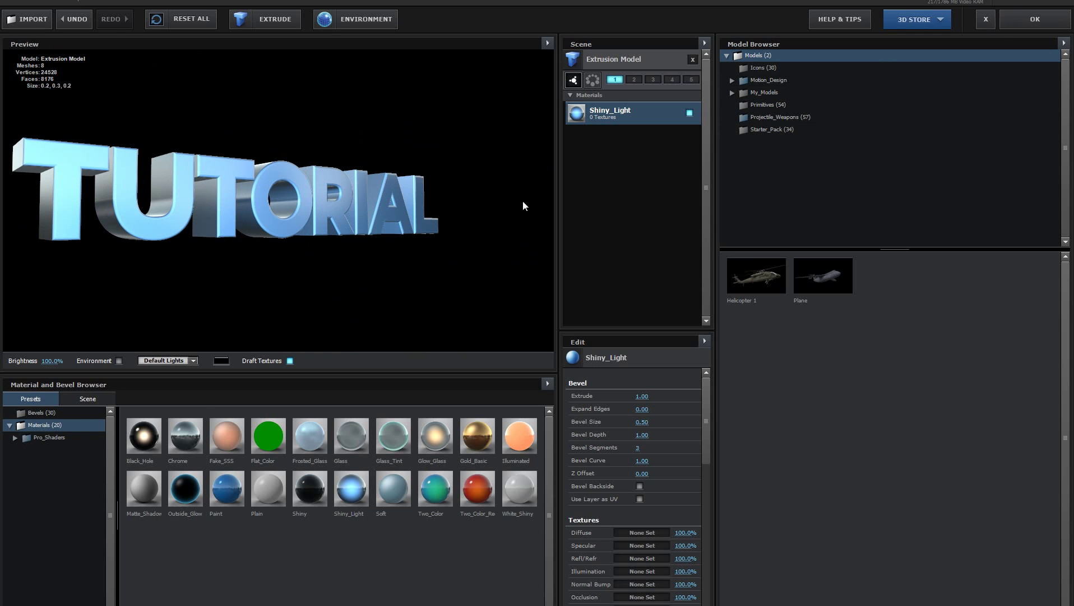
Accept the 3D scene, hide the red TUTORIAL text layer, and select the Element layer.
{"action": "left_click", "coordinate": [1035, 27]}
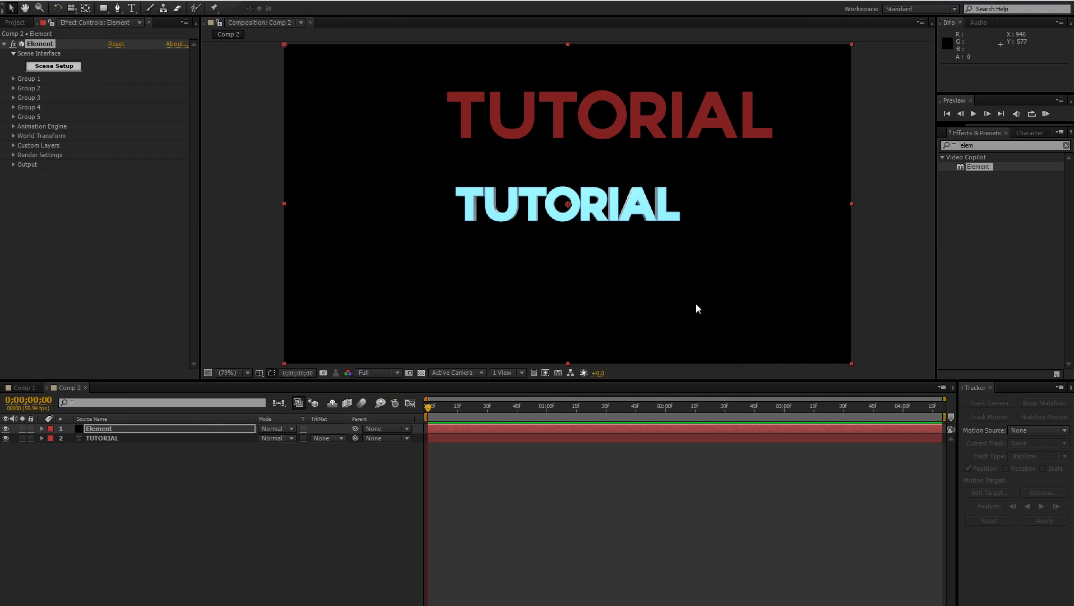
{"action": "left_click", "coordinate": [5, 438]}
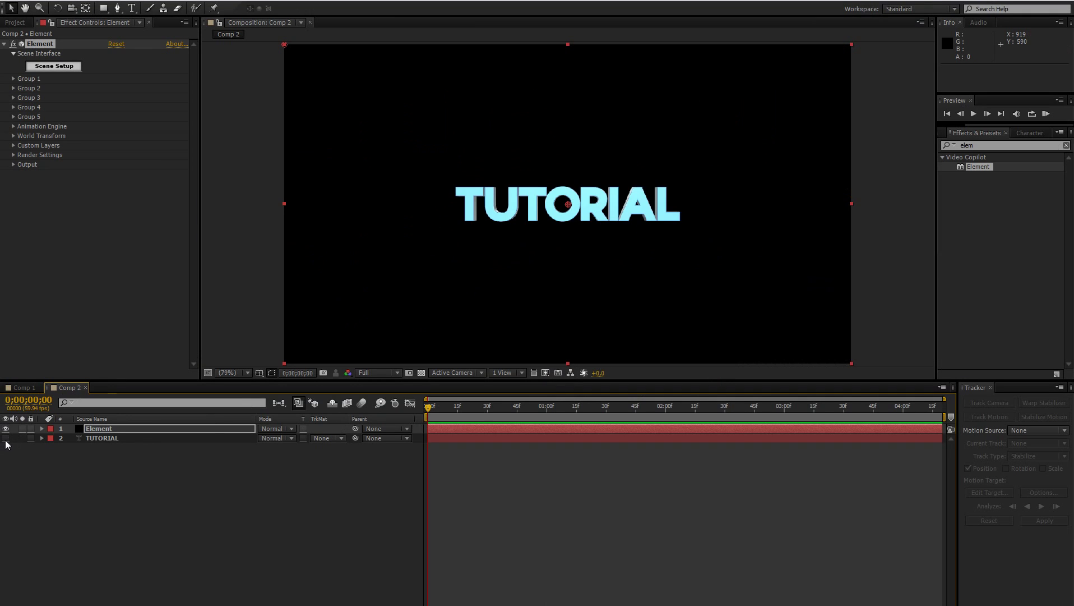
{"action": "left_click", "coordinate": [103, 432]}
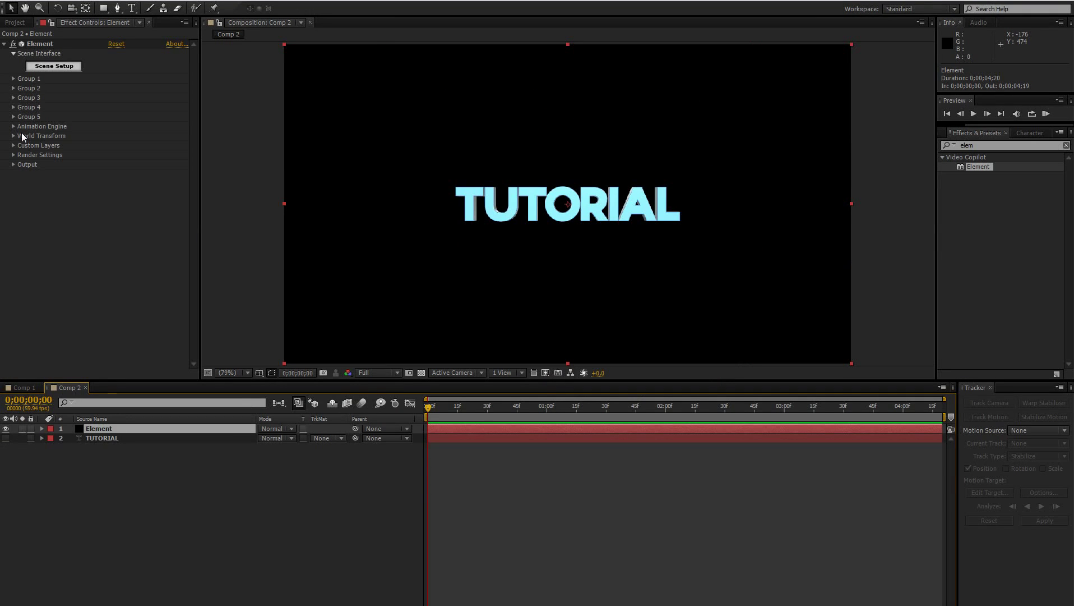
Set Element's Output Polygon Mode to Wireframe.
{"action": "left_click", "coordinate": [13, 164]}
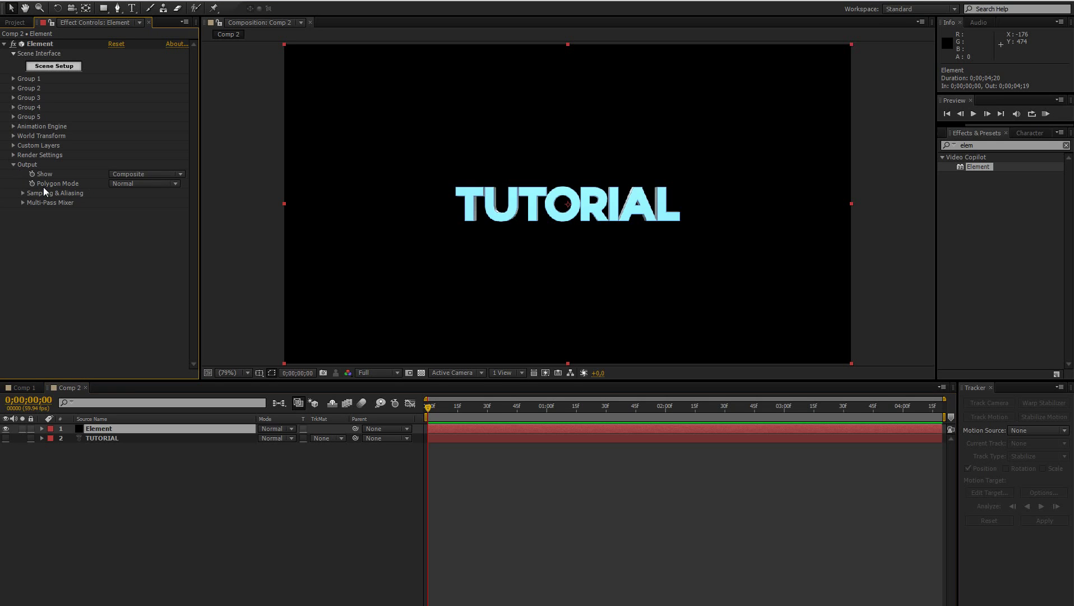
{"action": "left_click", "coordinate": [131, 185]}
{"action": "left_click", "coordinate": [132, 206]}
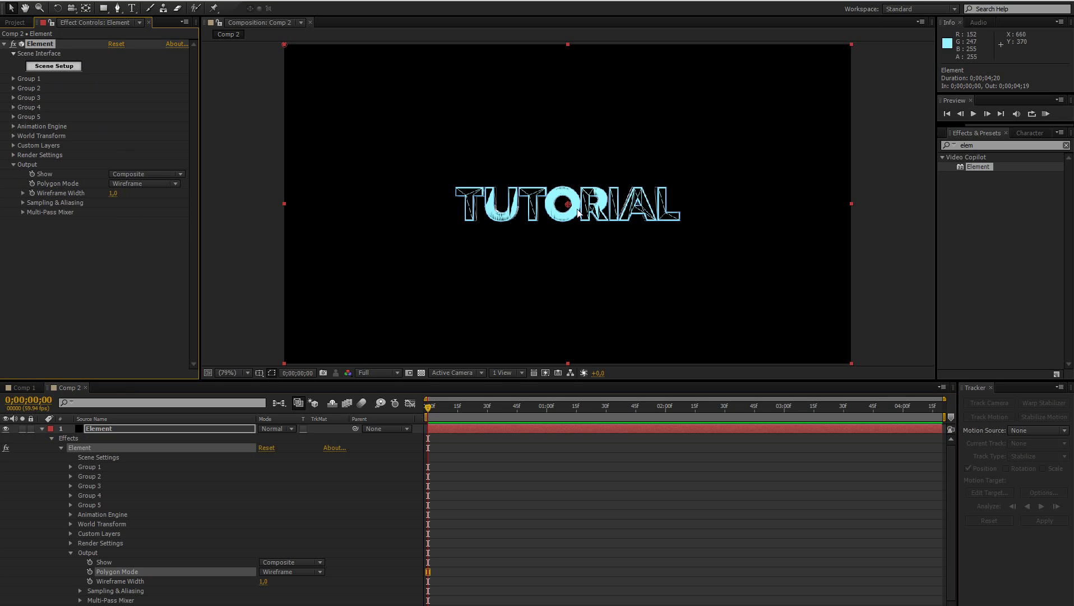
{"action": "scroll", "coordinate": [555, 203], "scroll_direction": "up", "scroll_amount": 3}
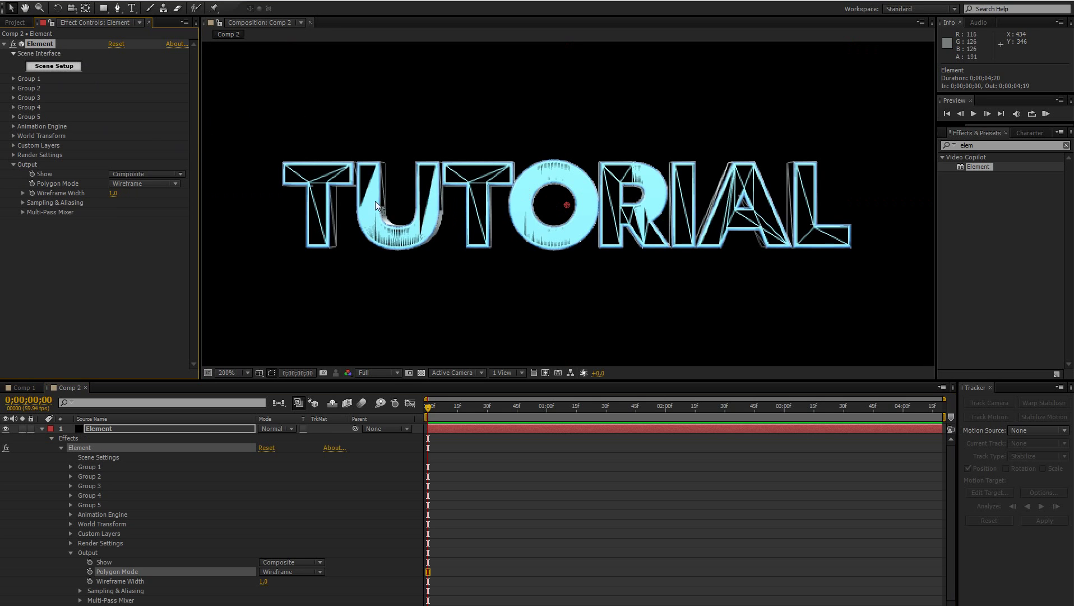
{"action": "scroll", "coordinate": [469, 240], "scroll_direction": "down", "scroll_amount": 1}
In Element 3D, set the extrusion model's Tesselation Path Resolution to Low and confirm with OK.
{"action": "left_click", "coordinate": [54, 66]}
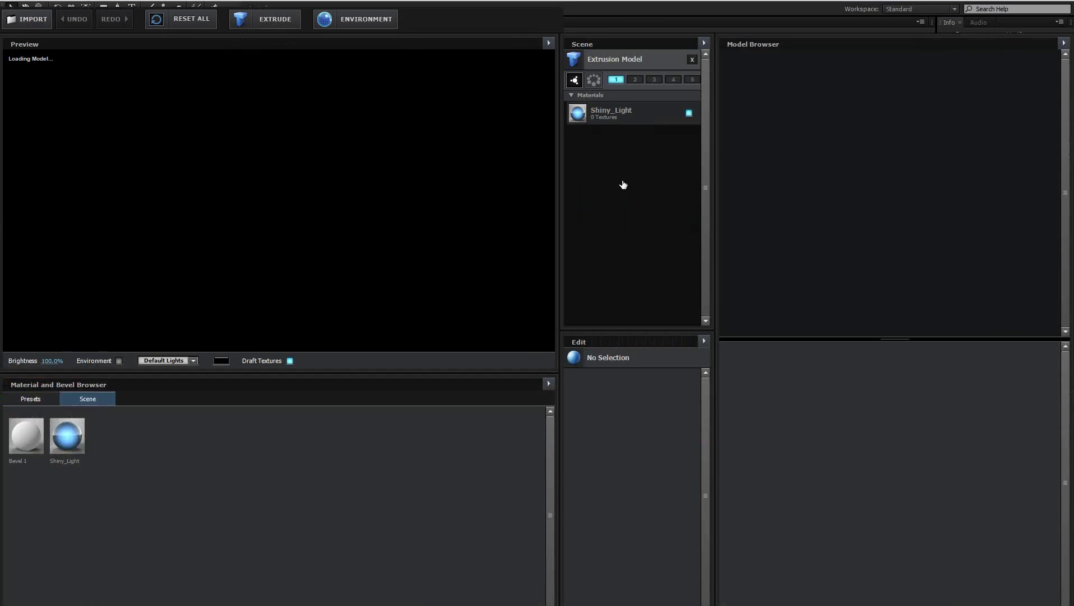
{"action": "left_click", "coordinate": [637, 62]}
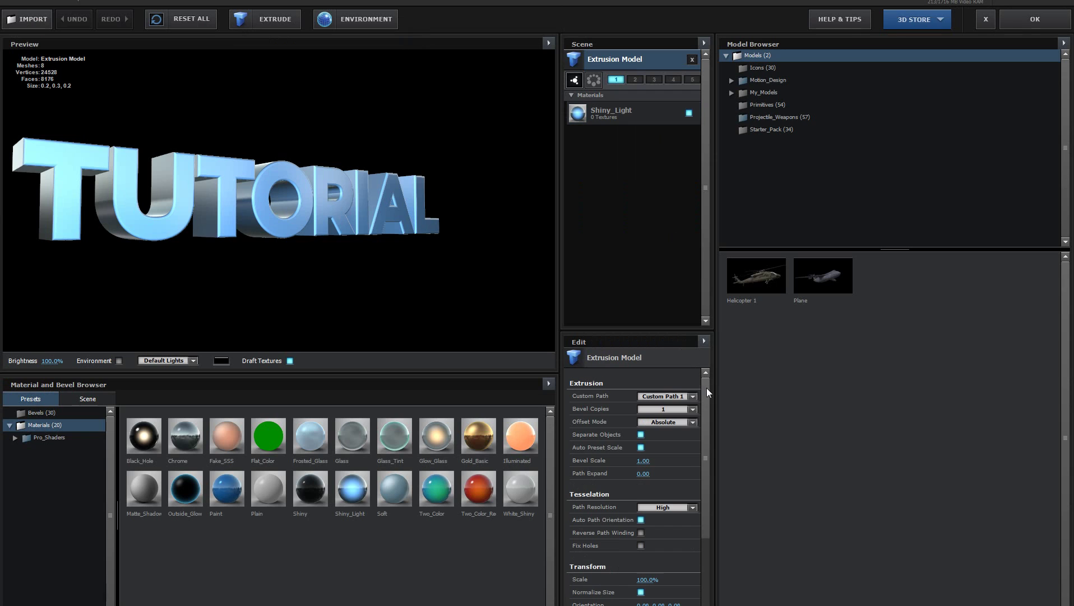
{"action": "left_click_drag", "start_coordinate": [707, 388], "coordinate": [697, 489]}
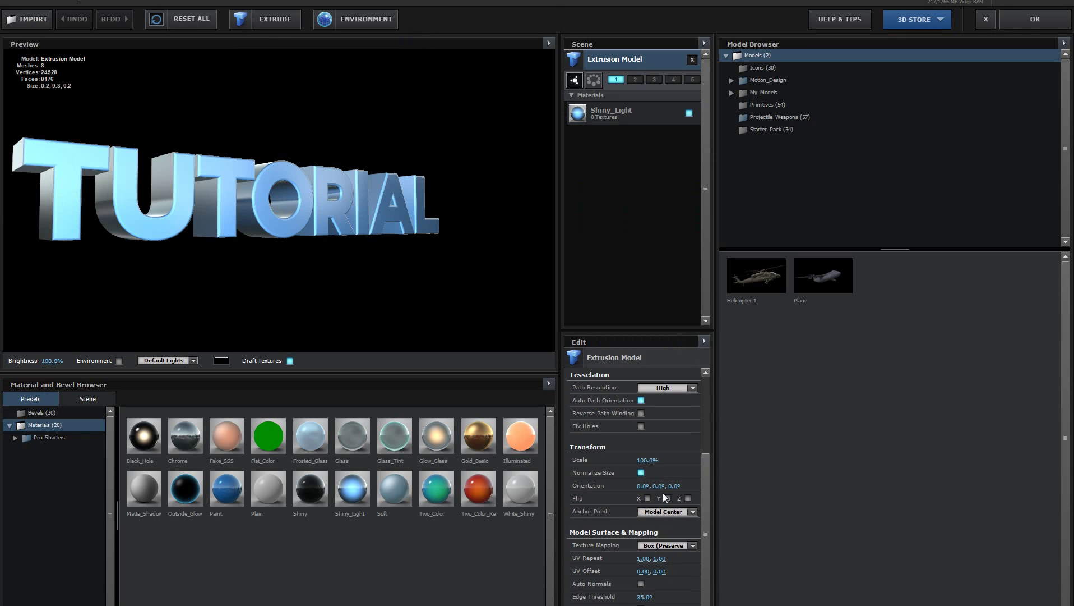
{"action": "scroll", "coordinate": [663, 516], "scroll_direction": "up", "scroll_amount": 3}
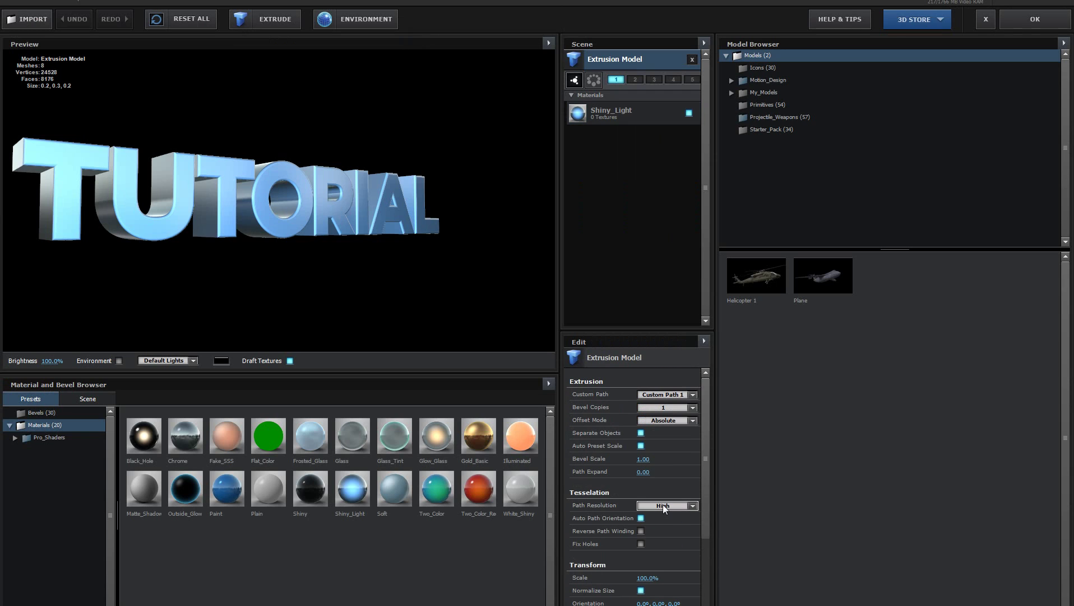
{"action": "left_click", "coordinate": [665, 507]}
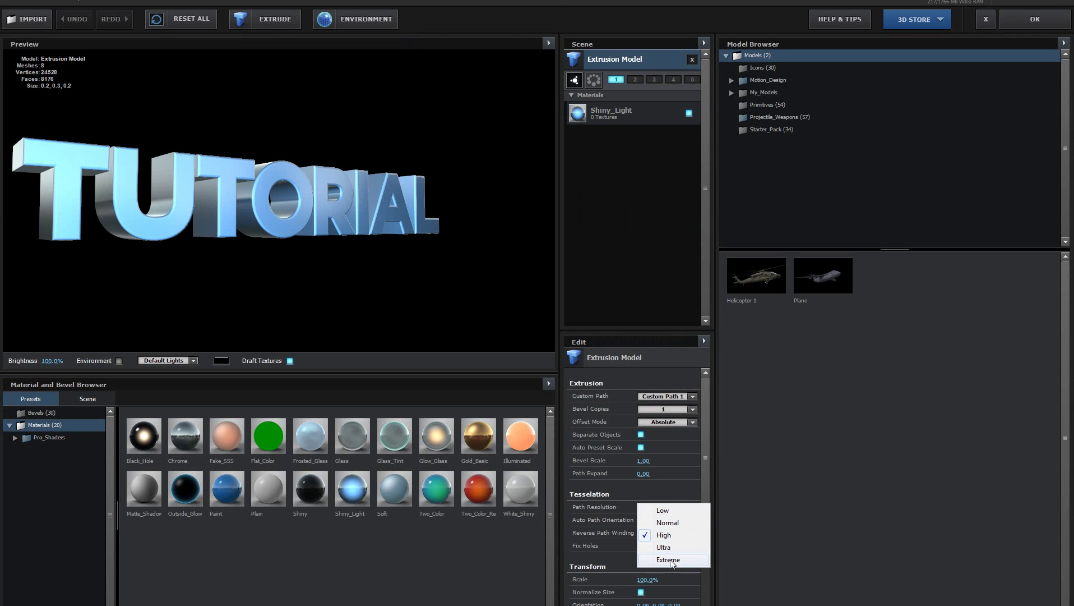
{"action": "left_click", "coordinate": [670, 511]}
{"action": "left_click", "coordinate": [1026, 18]}
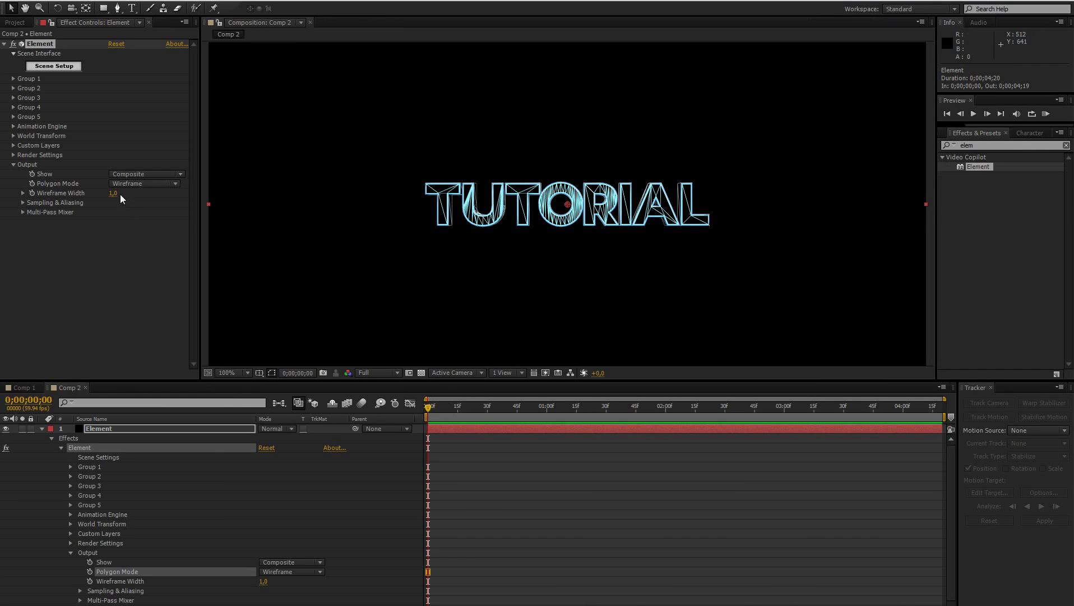
Collapse the Element layer's properties and add a new camera with default settings.
{"action": "left_click", "coordinate": [13, 165]}
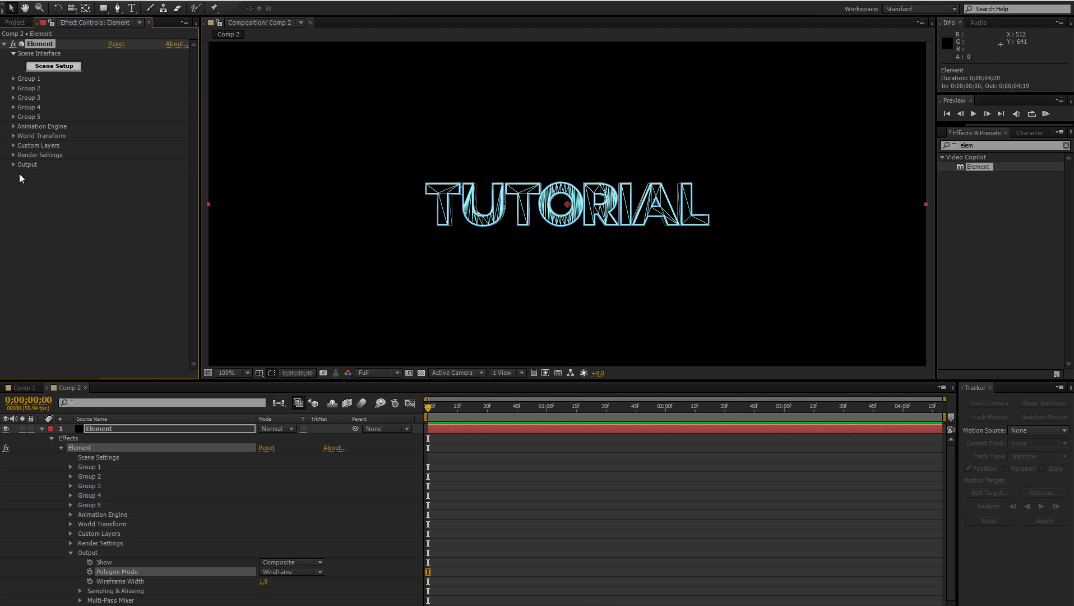
{"action": "left_click", "coordinate": [42, 429]}
{"action": "right_click", "coordinate": [93, 488]}
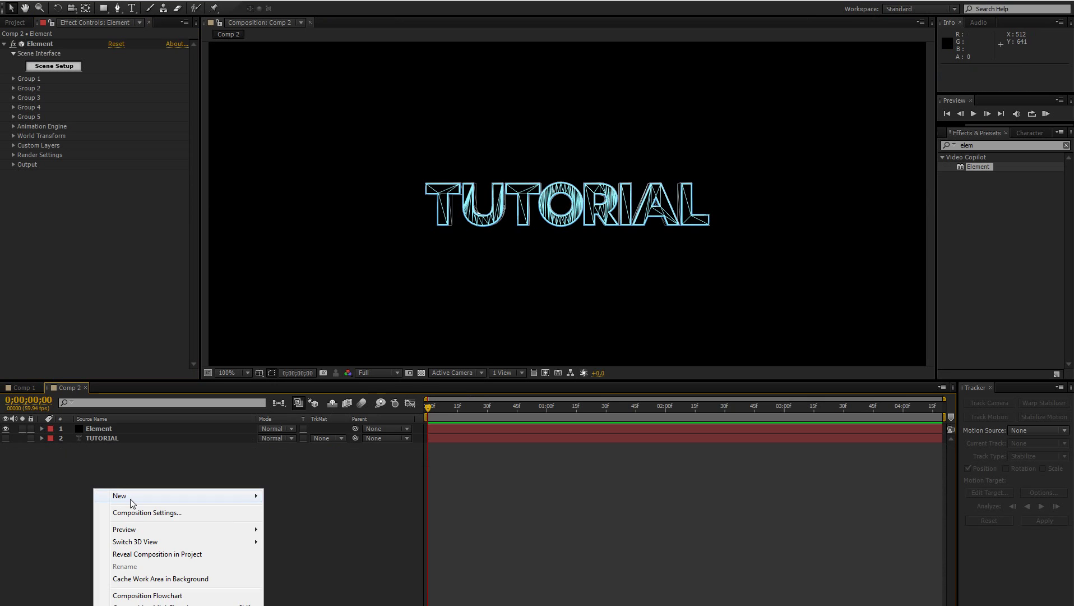
{"action": "mouse_move", "coordinate": [130, 498]}
{"action": "left_click", "coordinate": [309, 551]}
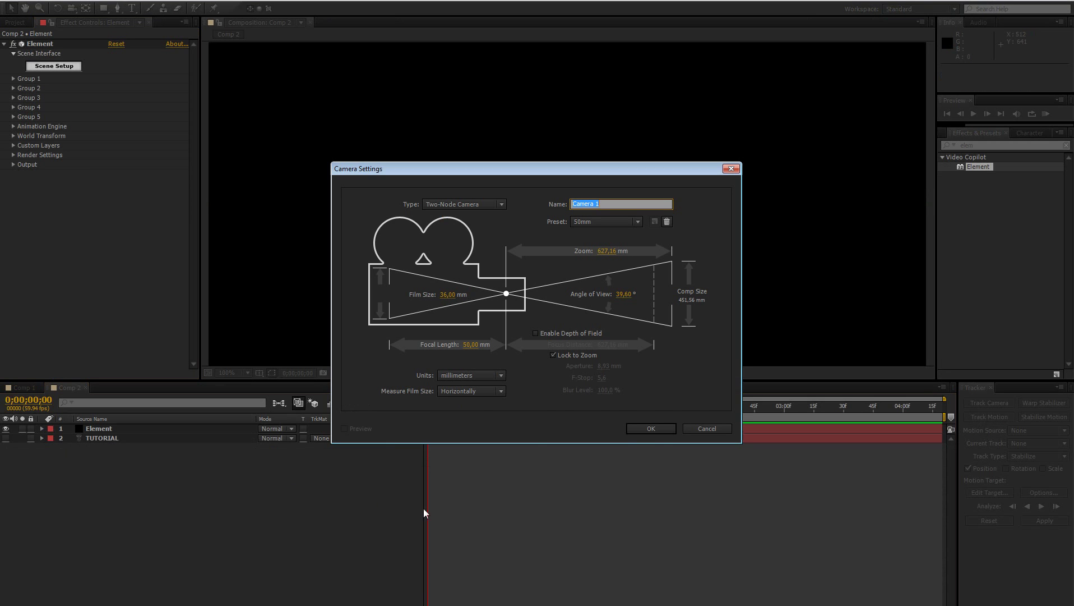
{"action": "left_click", "coordinate": [649, 430]}
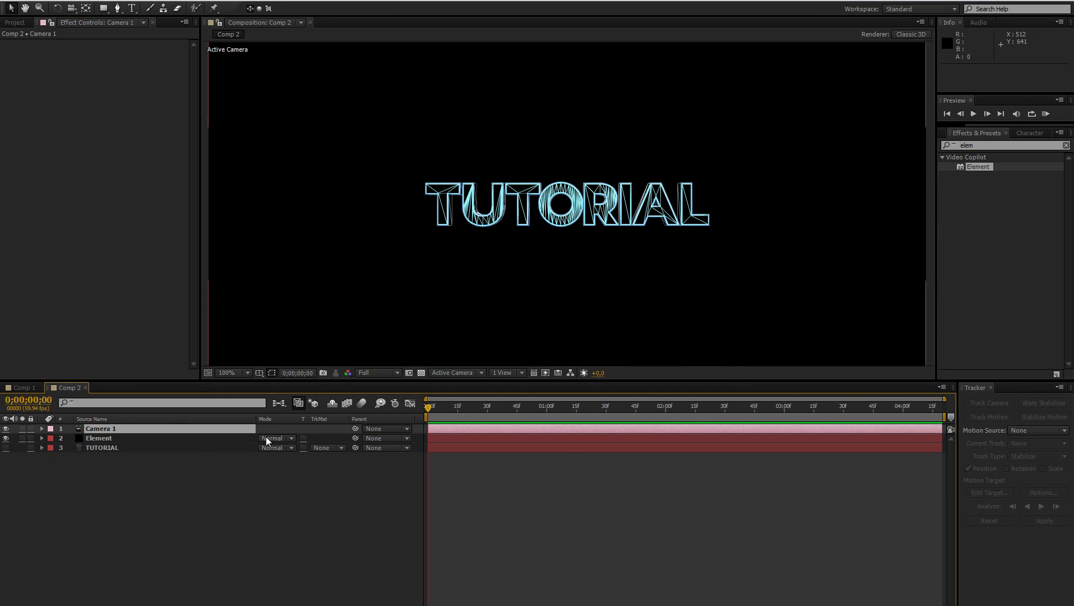
Scrub Camera 1's Position X, Y and Z to frame TUTORIAL close up at an angle.
{"action": "key", "text": "p"}
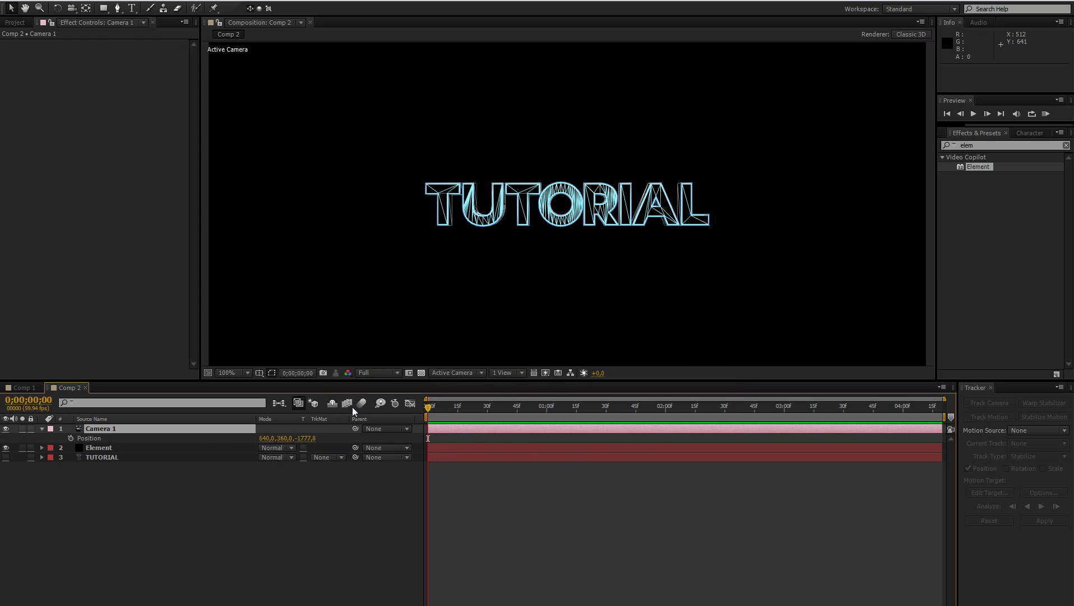
{"action": "left_click_drag", "start_coordinate": [309, 443], "coordinate": [496, 438]}
{"action": "left_click_drag", "start_coordinate": [267, 438], "coordinate": [217, 441]}
{"action": "left_click_drag", "start_coordinate": [282, 445], "coordinate": [211, 451]}
{"action": "left_click_drag", "start_coordinate": [304, 438], "coordinate": [413, 448]}
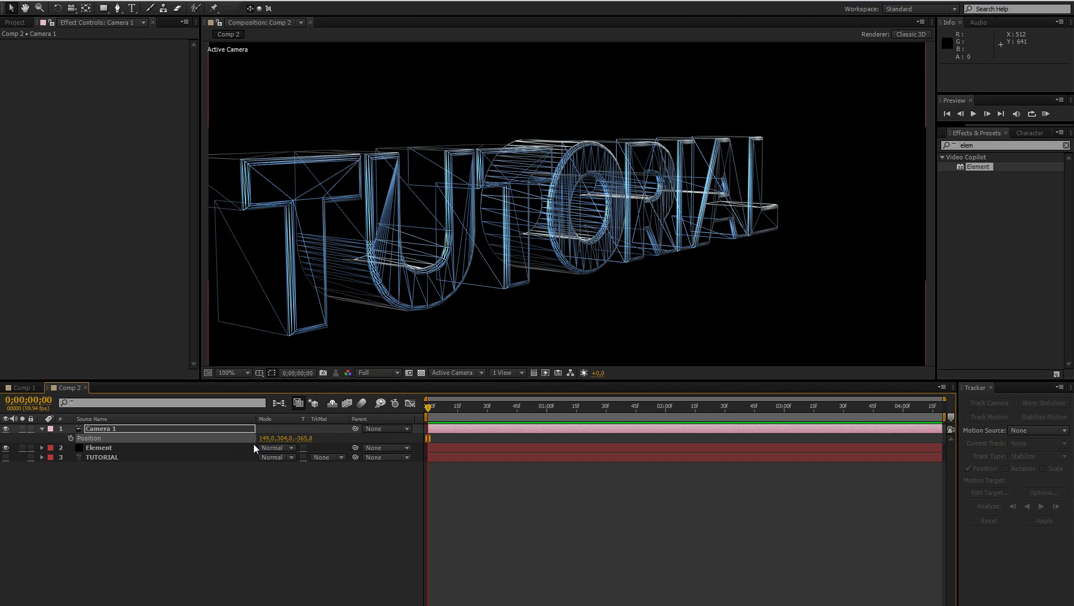
Try swinging Camera 1's Orientation around the text, then show its Position again.
{"action": "key", "text": "r"}
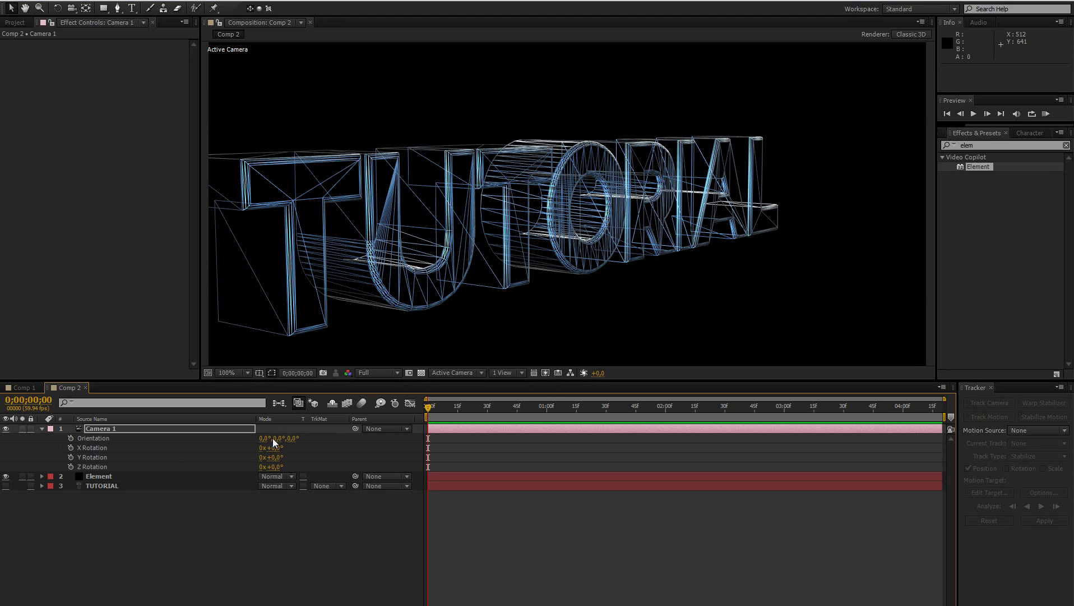
{"action": "mouse_move", "coordinate": [280, 436]}
{"action": "left_mouse_down"}
{"action": "mouse_move", "coordinate": [273, 456]}
{"action": "mouse_move", "coordinate": [313, 444]}
{"action": "mouse_move", "coordinate": [276, 440]}
{"action": "mouse_move", "coordinate": [352, 442]}
{"action": "left_mouse_up"}
{"action": "key", "text": "p"}
Open and dismiss the timeline's layer menu, then select and deselect Camera 1.
{"action": "right_click", "coordinate": [272, 511]}
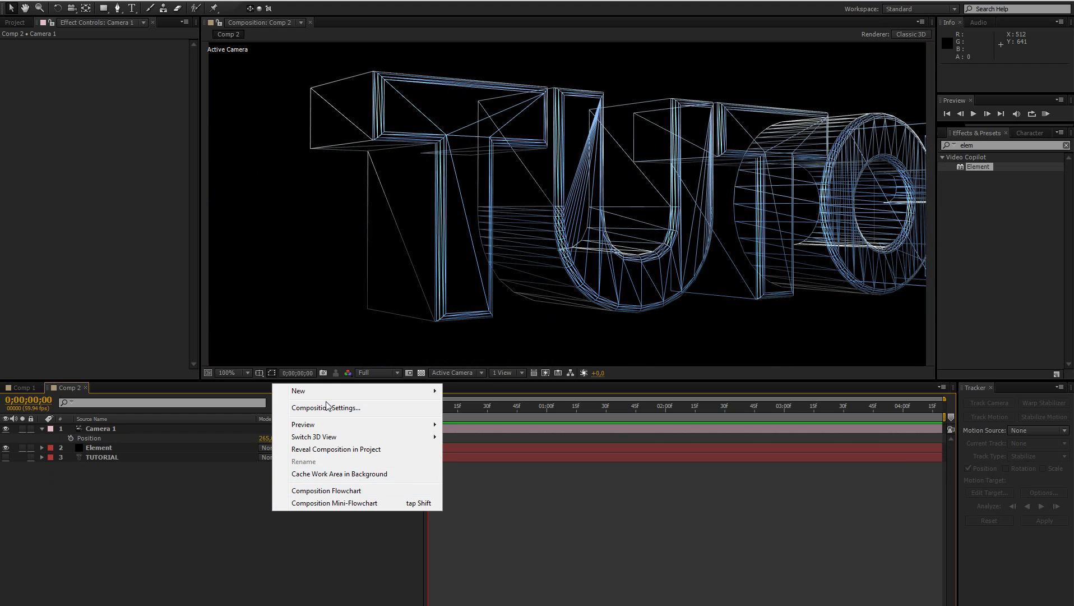
{"action": "left_click", "coordinate": [177, 510]}
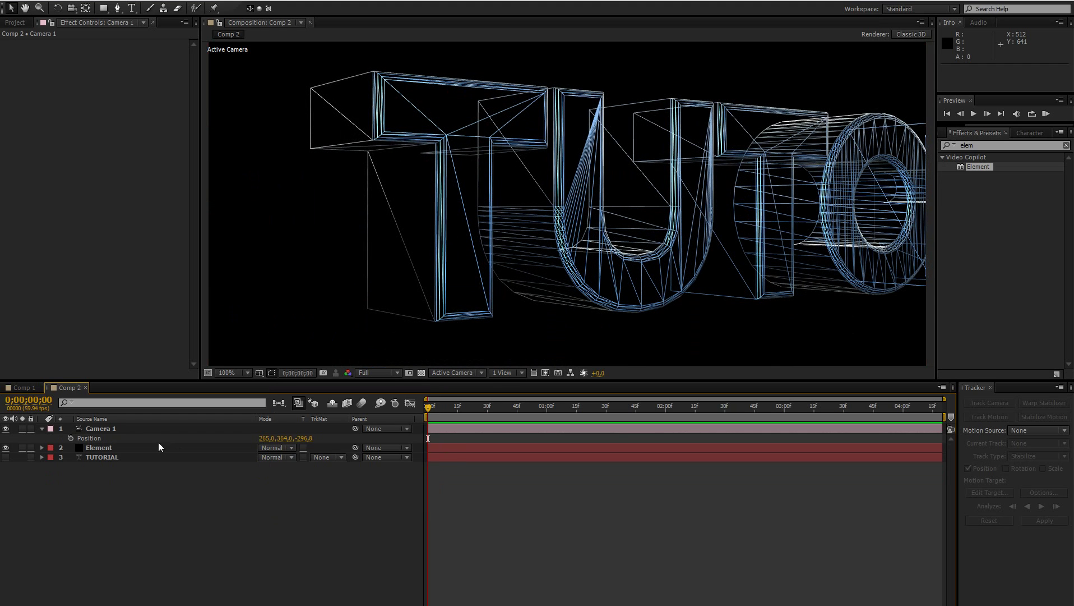
{"action": "right_click", "coordinate": [149, 506]}
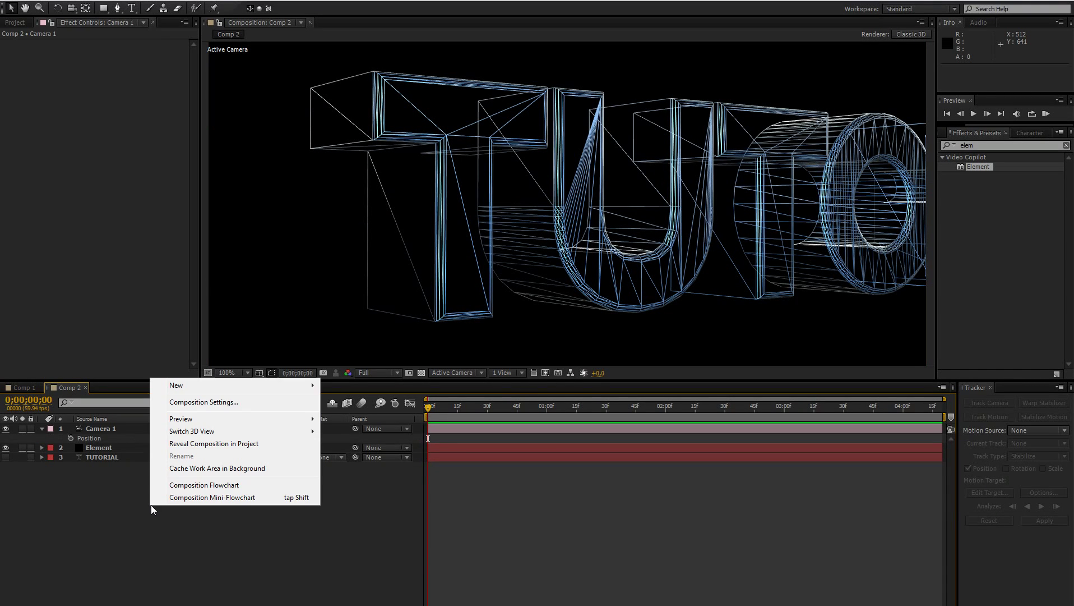
{"action": "left_click", "coordinate": [120, 486]}
{"action": "left_click", "coordinate": [103, 435]}
{"action": "left_click", "coordinate": [121, 486]}
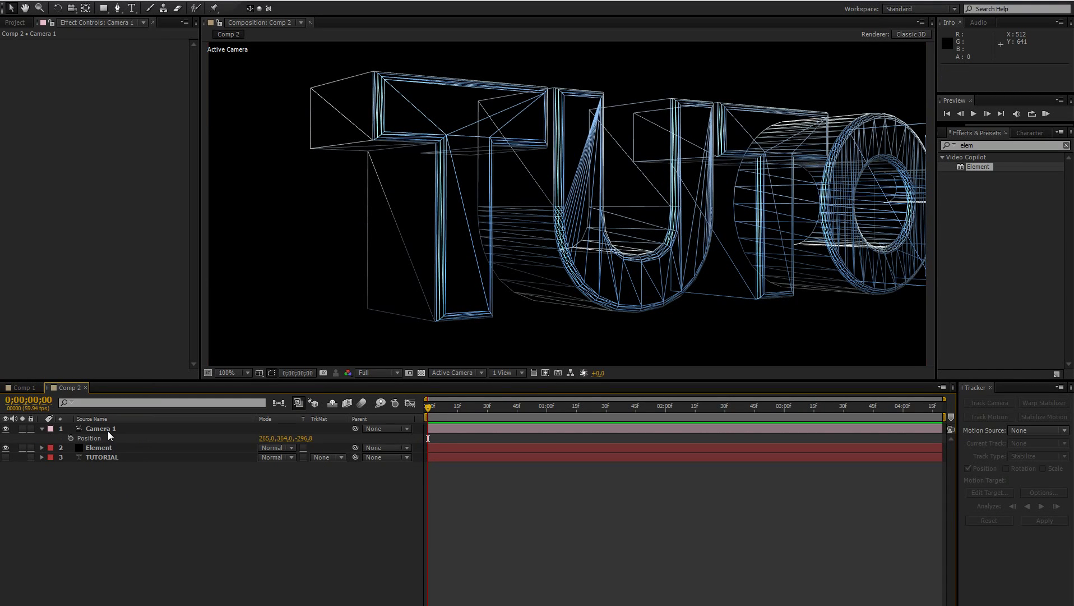
Delete Camera 1 and add a fresh camera with default settings.
{"action": "left_click", "coordinate": [106, 427]}
{"action": "key", "text": "Delete"}
{"action": "right_click", "coordinate": [113, 474]}
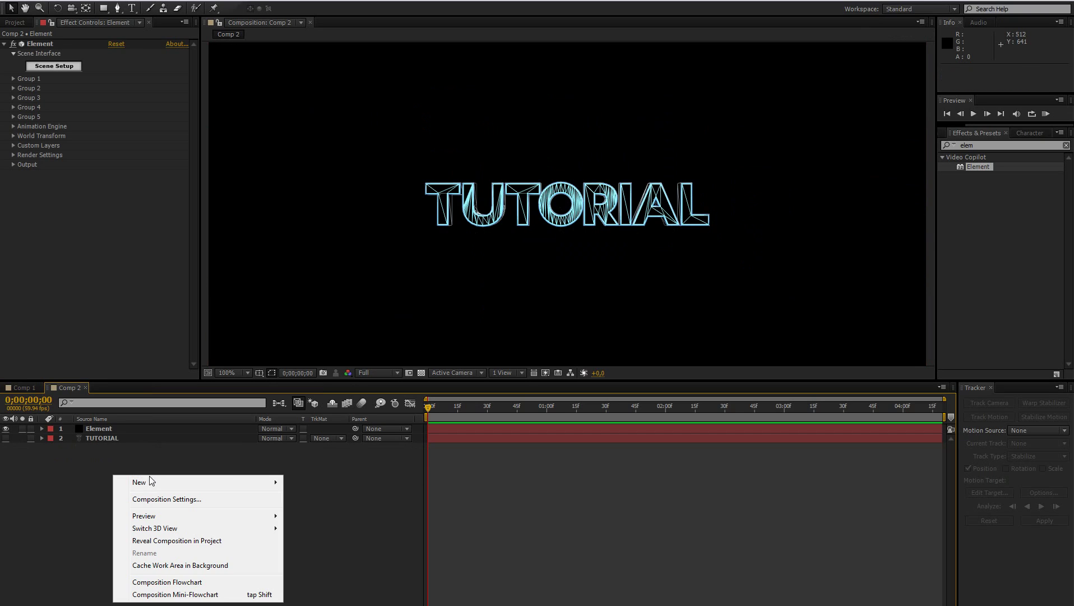
{"action": "mouse_move", "coordinate": [156, 481]}
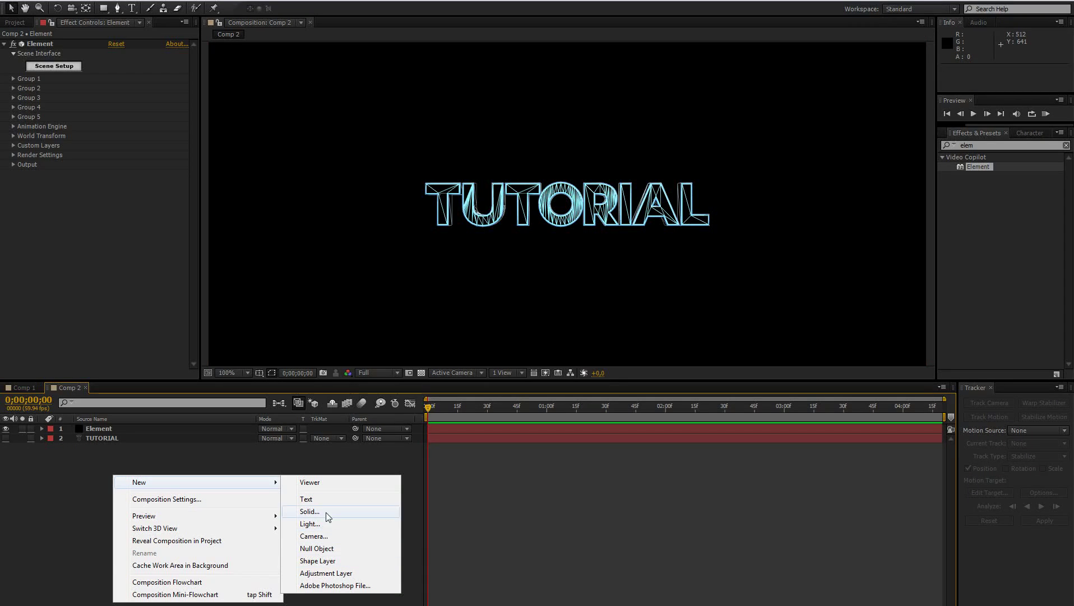
{"action": "left_click", "coordinate": [313, 535]}
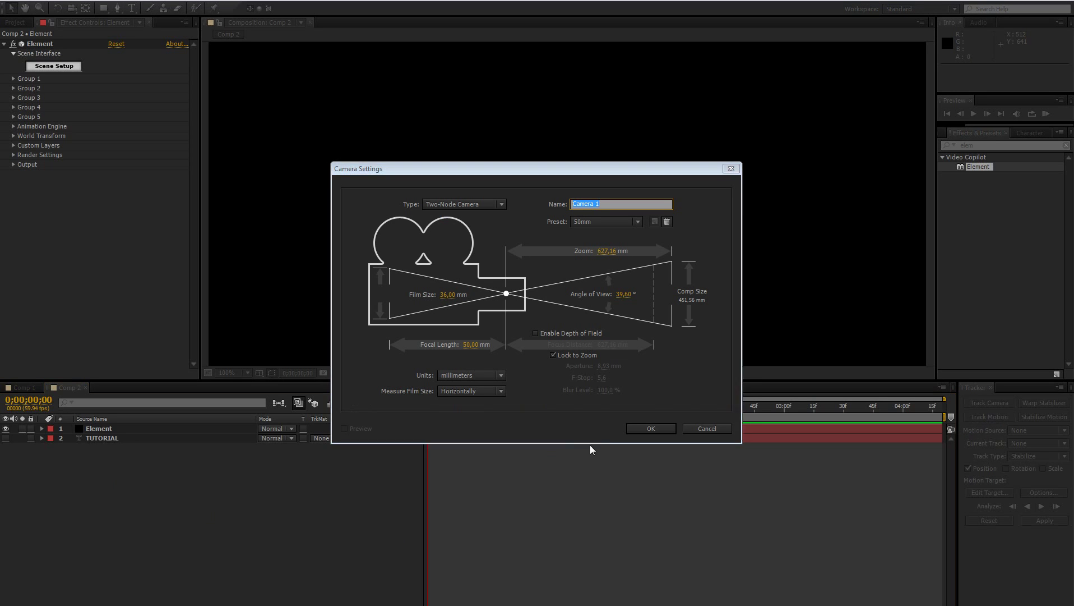
{"action": "left_click", "coordinate": [639, 428]}
Add a null object and parent Camera 1 to Null 3.
{"action": "right_click", "coordinate": [241, 516]}
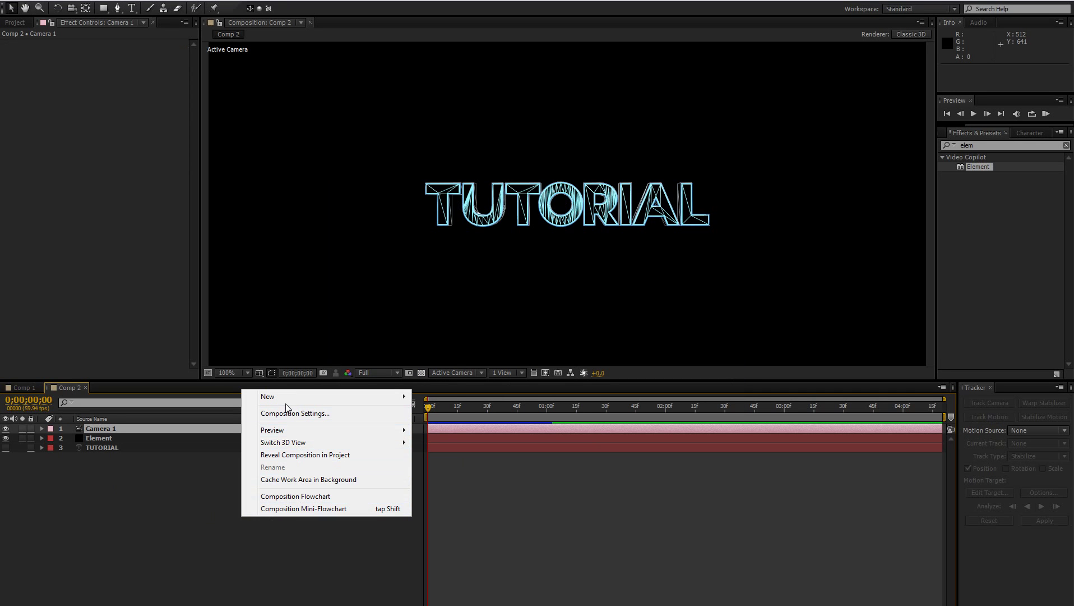
{"action": "mouse_move", "coordinate": [284, 401]}
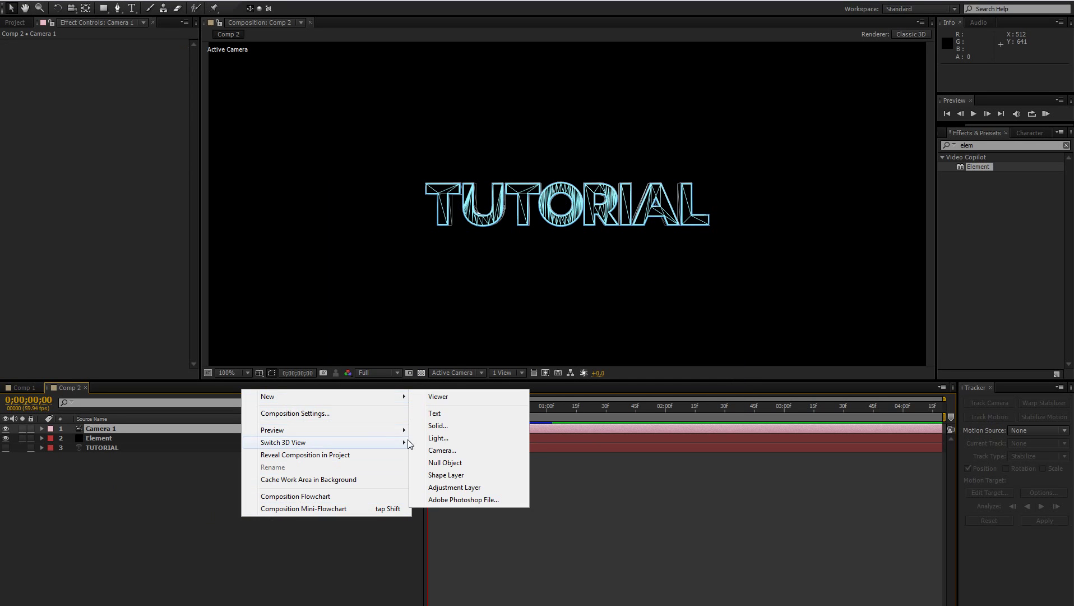
{"action": "left_click", "coordinate": [438, 463]}
{"action": "left_click", "coordinate": [198, 444]}
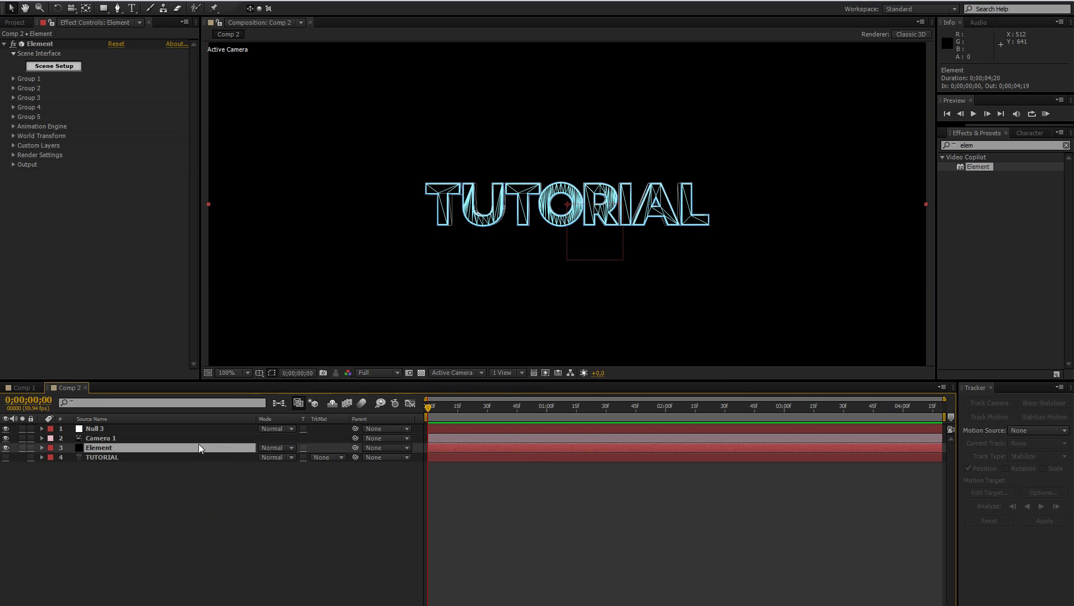
{"action": "left_click", "coordinate": [230, 440]}
{"action": "left_click_drag", "start_coordinate": [354, 438], "coordinate": [136, 428]}
Show Null 3's Position and enable its 3D layer switch.
{"action": "left_click", "coordinate": [137, 428]}
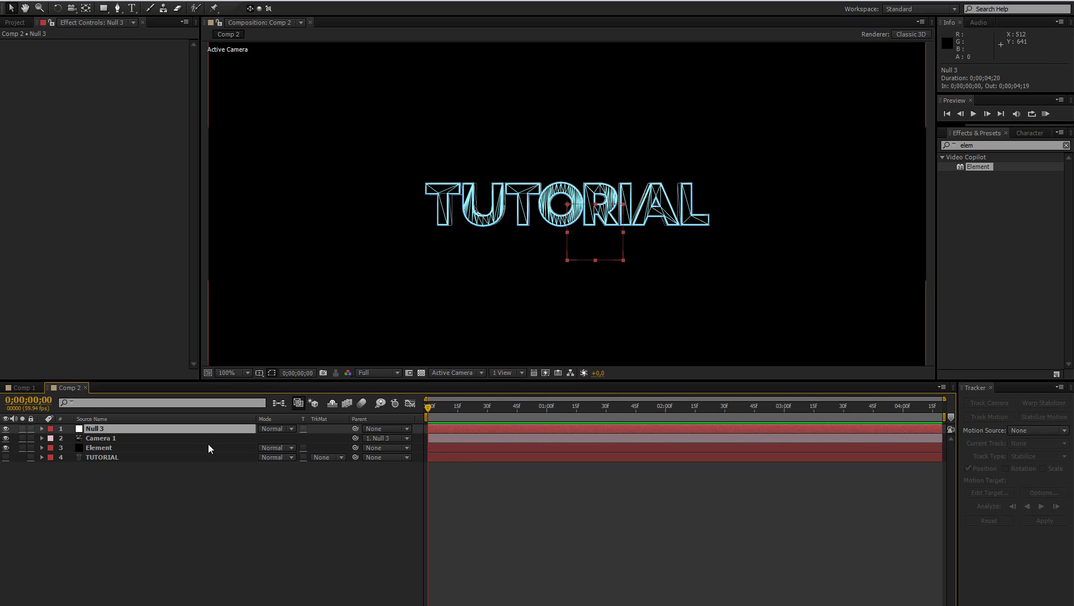
{"action": "key", "text": "p"}
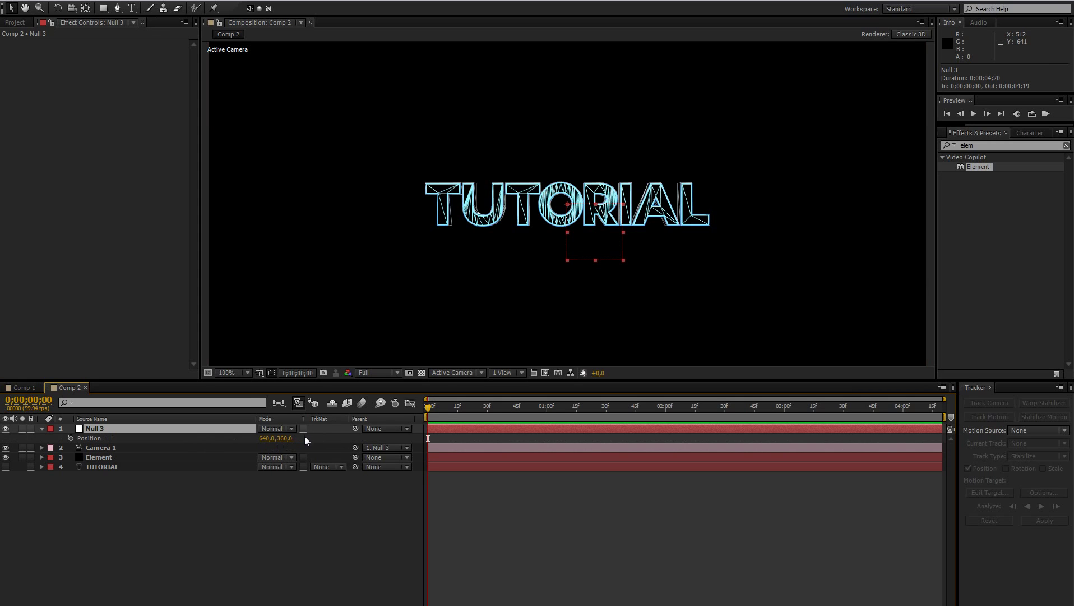
{"action": "key", "text": "F4"}
{"action": "left_click", "coordinate": [320, 428]}
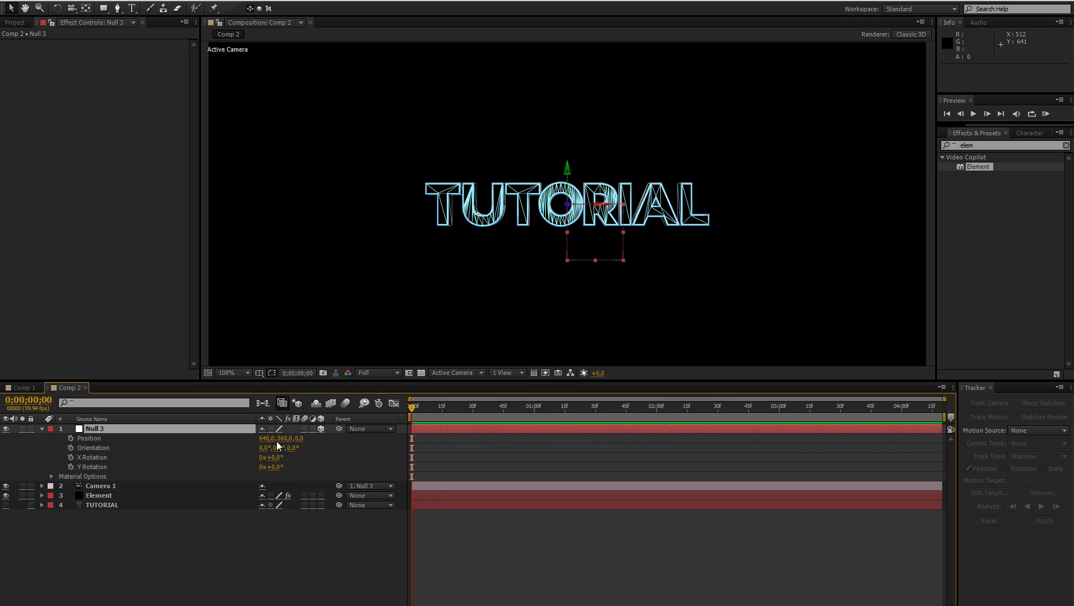
Move Null 3 to 980, 186, 1308 with 22° Y orientation and 7° X rotation.
{"action": "left_click_drag", "start_coordinate": [299, 441], "coordinate": [453, 469]}
{"action": "left_click_drag", "start_coordinate": [302, 441], "coordinate": [266, 465]}
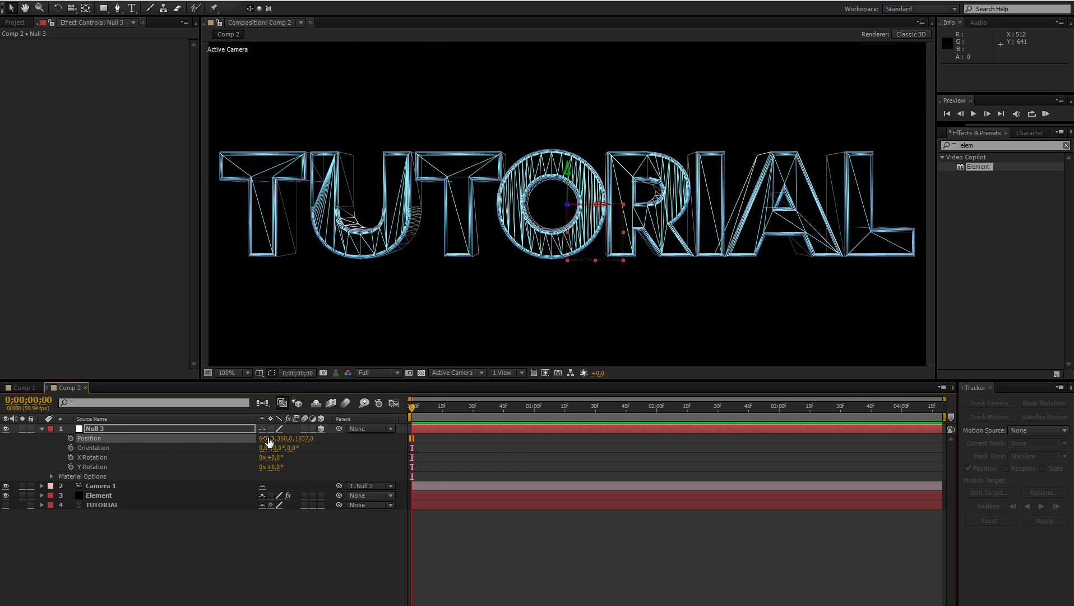
{"action": "left_click_drag", "start_coordinate": [263, 438], "coordinate": [294, 444]}
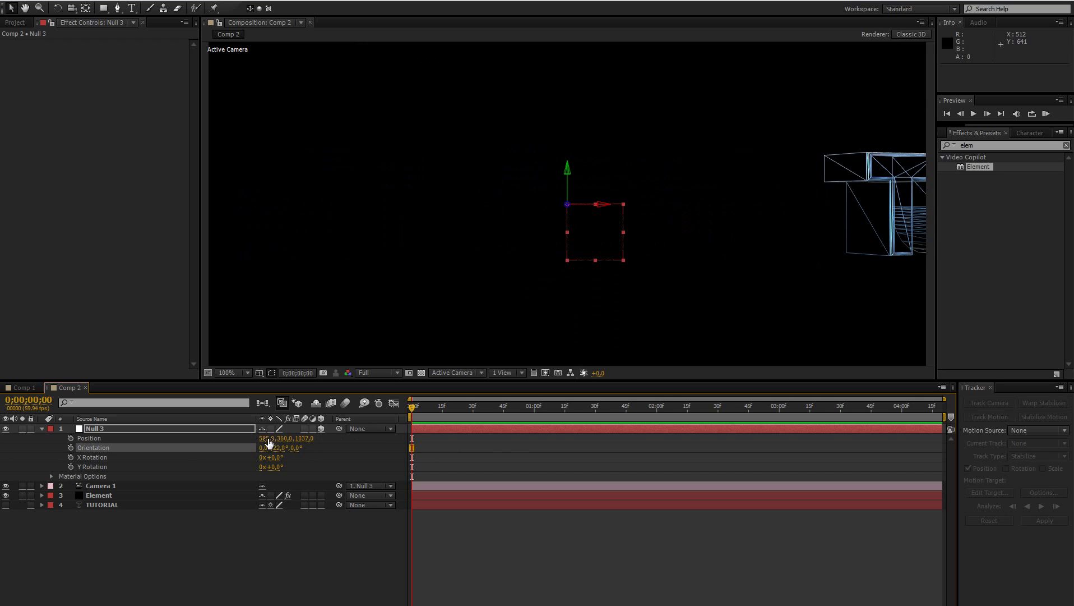
{"action": "left_click", "coordinate": [268, 438]}
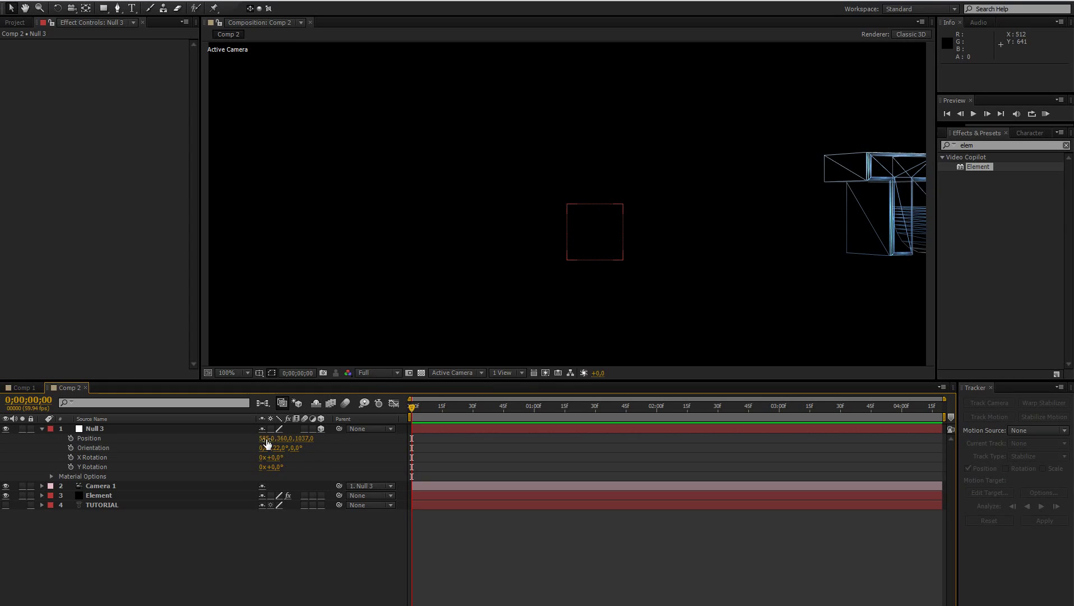
{"action": "left_click_drag", "start_coordinate": [268, 438], "coordinate": [476, 449]}
{"action": "left_click_drag", "start_coordinate": [279, 457], "coordinate": [224, 471]}
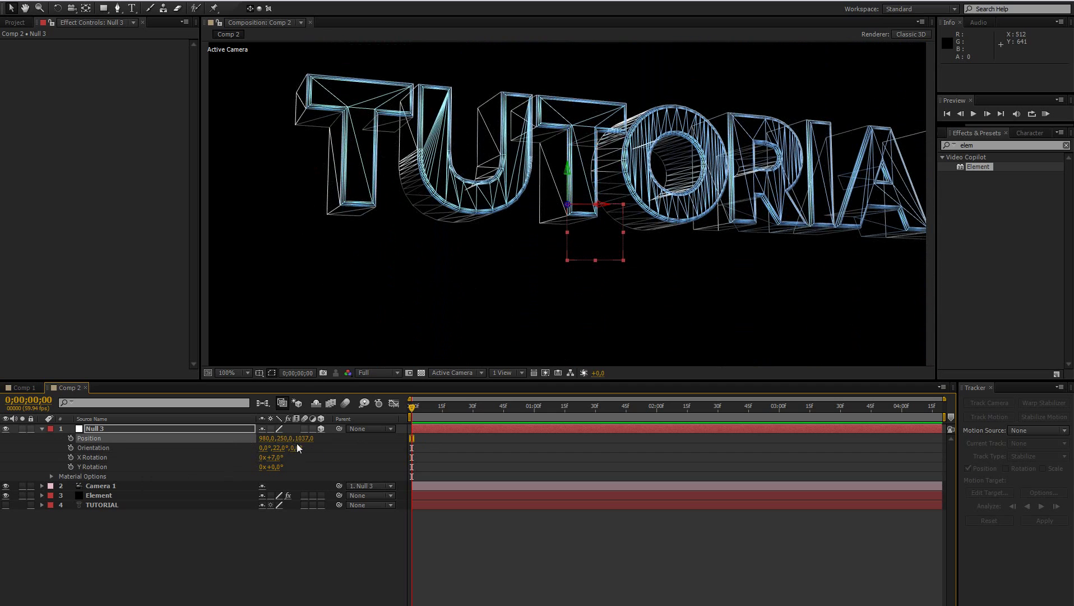
{"action": "left_click_drag", "start_coordinate": [298, 442], "coordinate": [483, 474]}
{"action": "left_click_drag", "start_coordinate": [284, 438], "coordinate": [244, 442]}
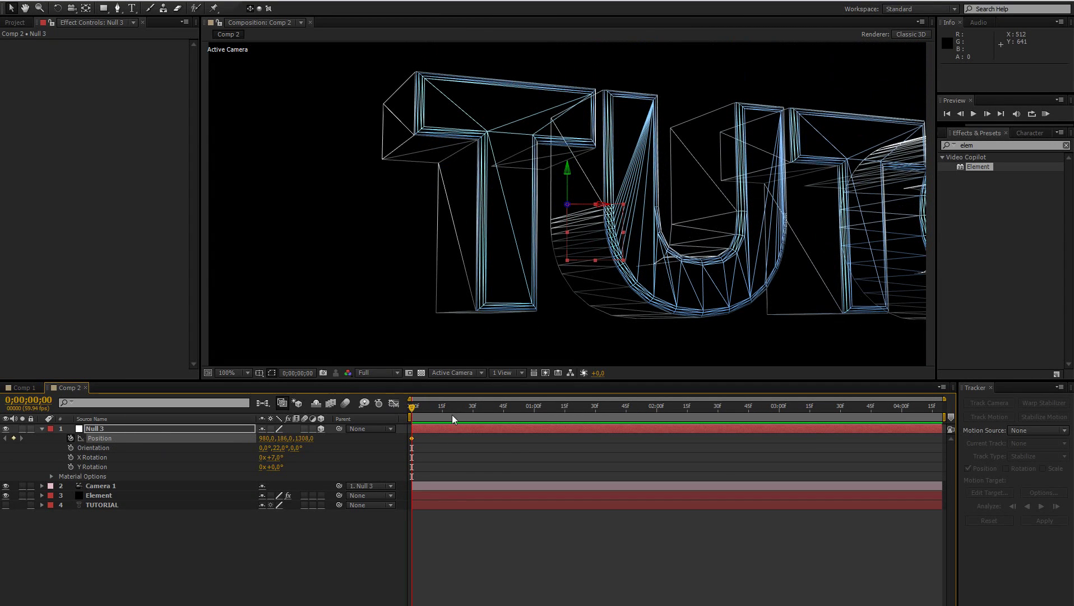
Keyframe Null 3's Orientation, X and Y Rotation, then pull the null back in depth at the last frame.
{"action": "left_click", "coordinate": [70, 448]}
{"action": "left_click", "coordinate": [71, 457]}
{"action": "left_click", "coordinate": [71, 466]}
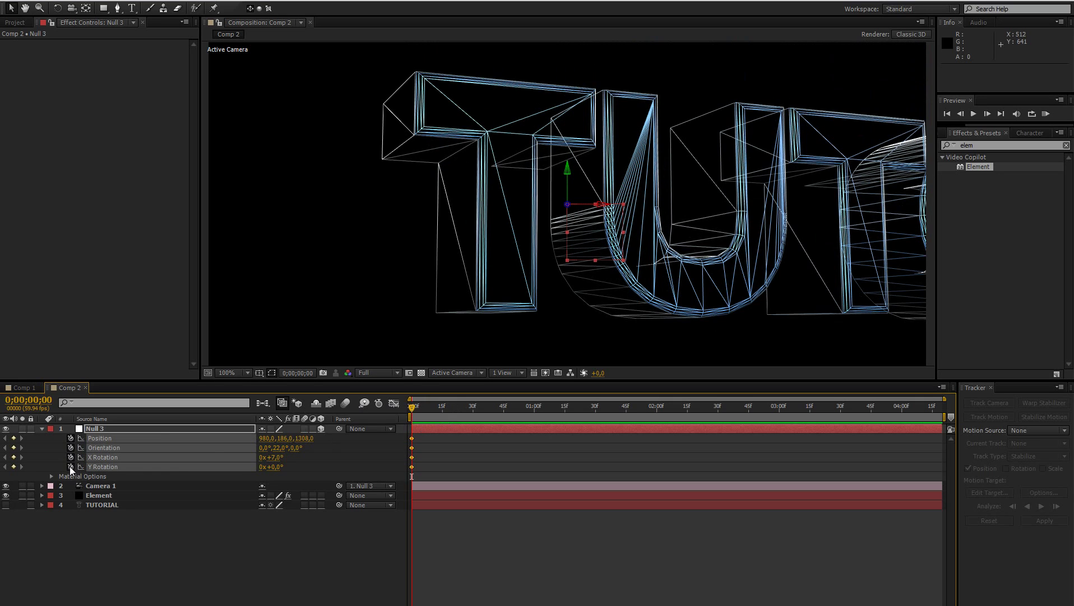
{"action": "left_click_drag", "start_coordinate": [582, 410], "coordinate": [943, 409]}
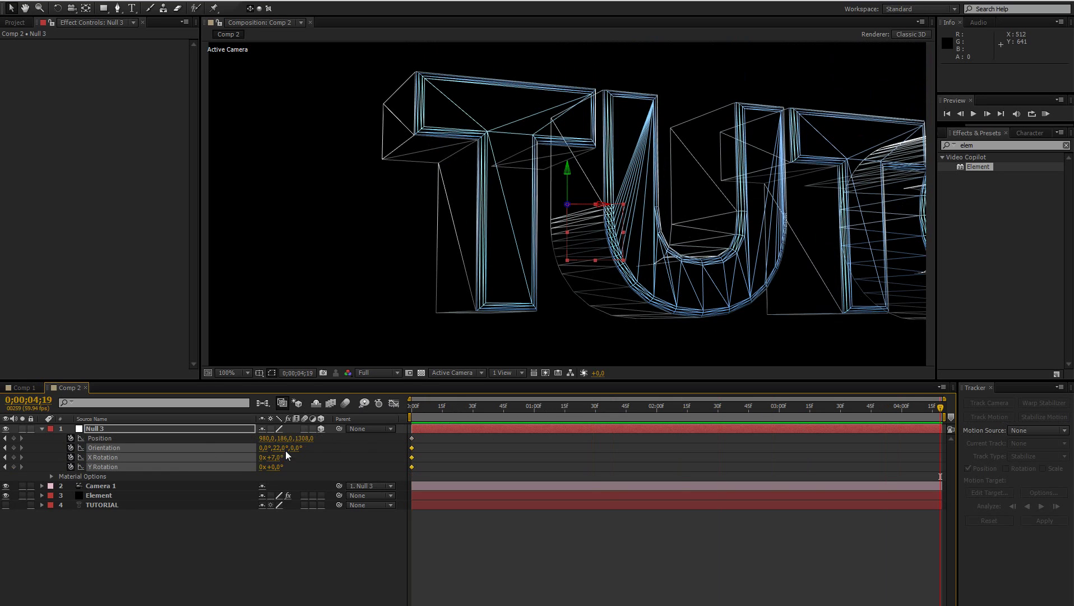
{"action": "left_click", "coordinate": [316, 449]}
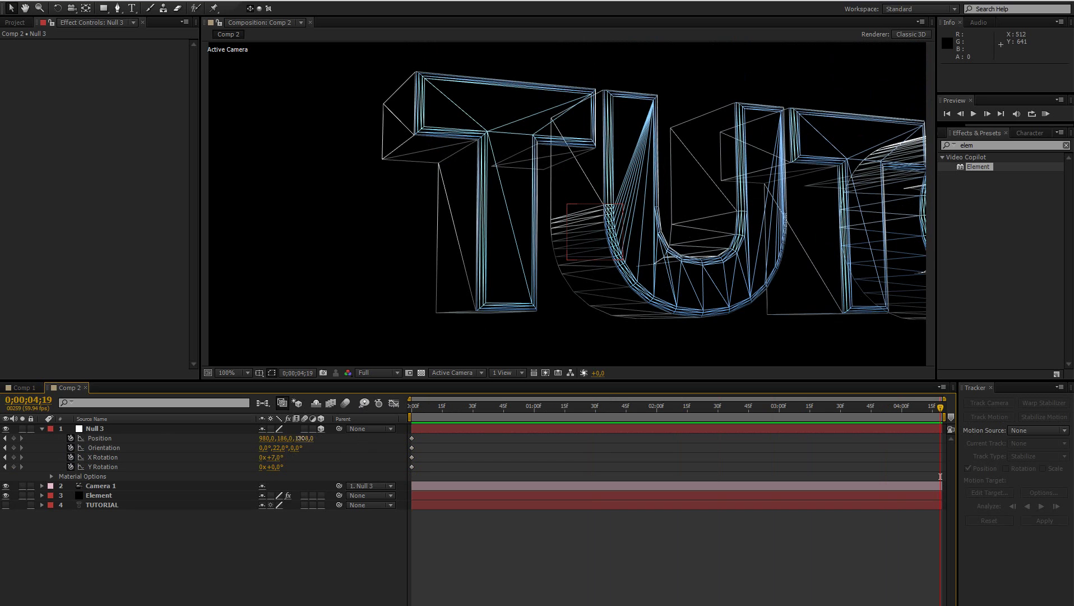
{"action": "left_click_drag", "start_coordinate": [302, 437], "coordinate": [201, 460]}
At the end frame, zero X Rotation and Orientation Y and reframe the whole TUTORIAL word at an angle.
{"action": "left_click", "coordinate": [280, 457]}
{"action": "type", "text": "0"}
{"action": "key", "text": "Return"}
{"action": "left_click", "coordinate": [279, 447]}
{"action": "type", "text": "0"}
{"action": "key", "text": "Return"}
{"action": "left_click_drag", "start_coordinate": [285, 441], "coordinate": [95, 457]}
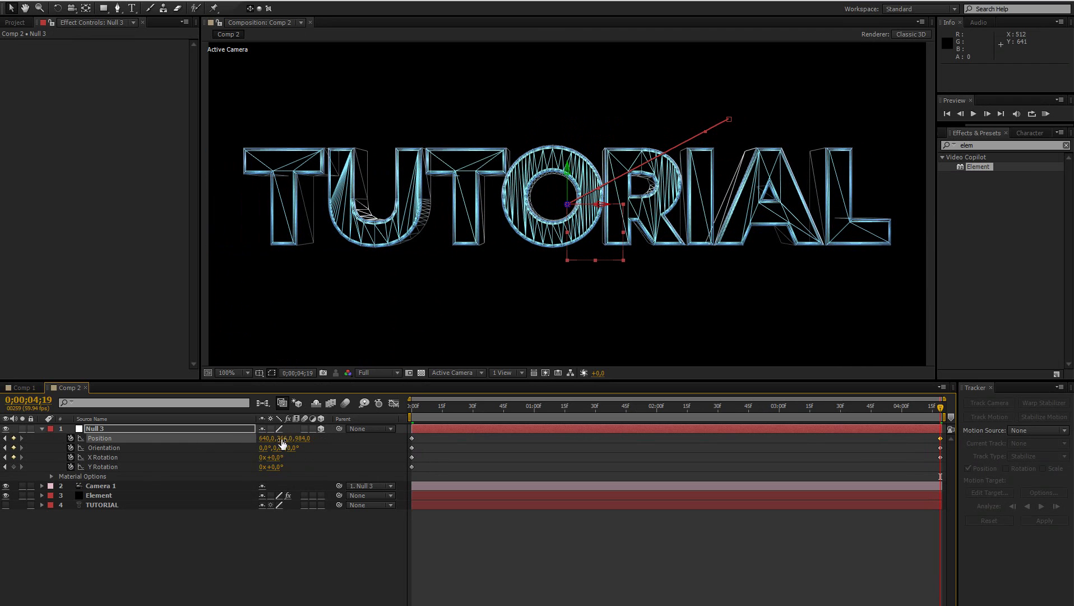
{"action": "left_click_drag", "start_coordinate": [277, 447], "coordinate": [303, 438]}
Tilt the first-frame close-up, fine-tune the end depth, and preview the camera move.
{"action": "key", "text": "Home"}
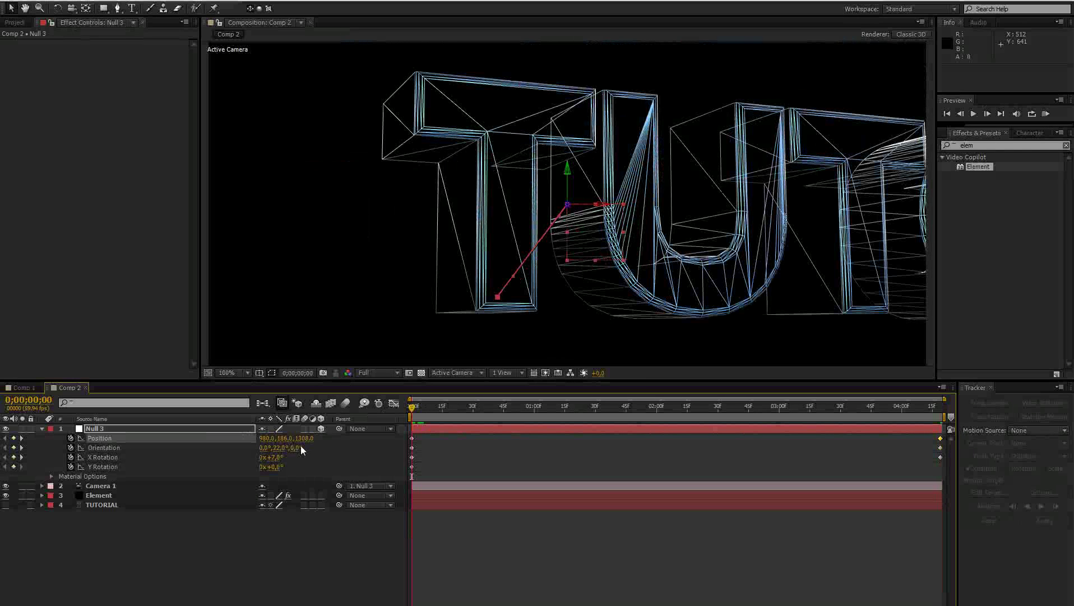
{"action": "left_click_drag", "start_coordinate": [297, 447], "coordinate": [324, 438]}
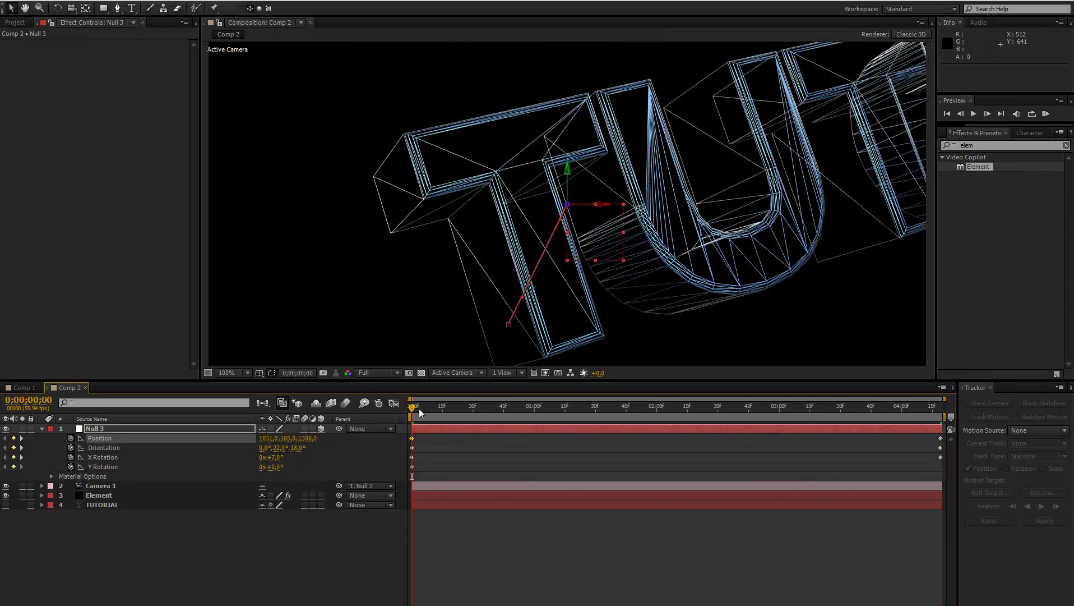
{"action": "left_click_drag", "start_coordinate": [420, 412], "coordinate": [996, 421]}
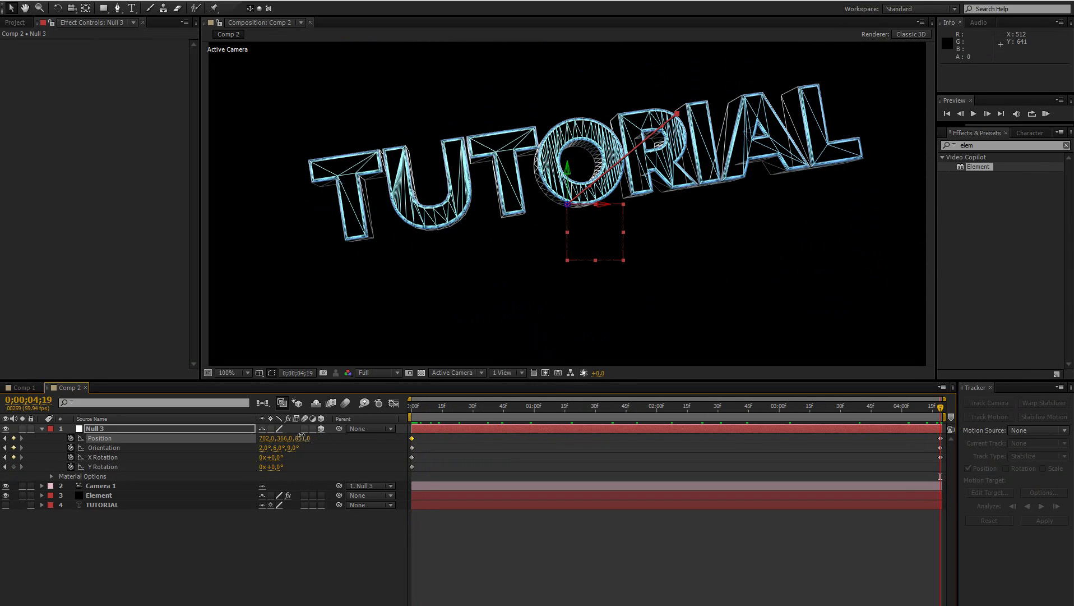
{"action": "left_click_drag", "start_coordinate": [302, 438], "coordinate": [267, 438]}
{"action": "left_click_drag", "start_coordinate": [428, 409], "coordinate": [985, 435]}
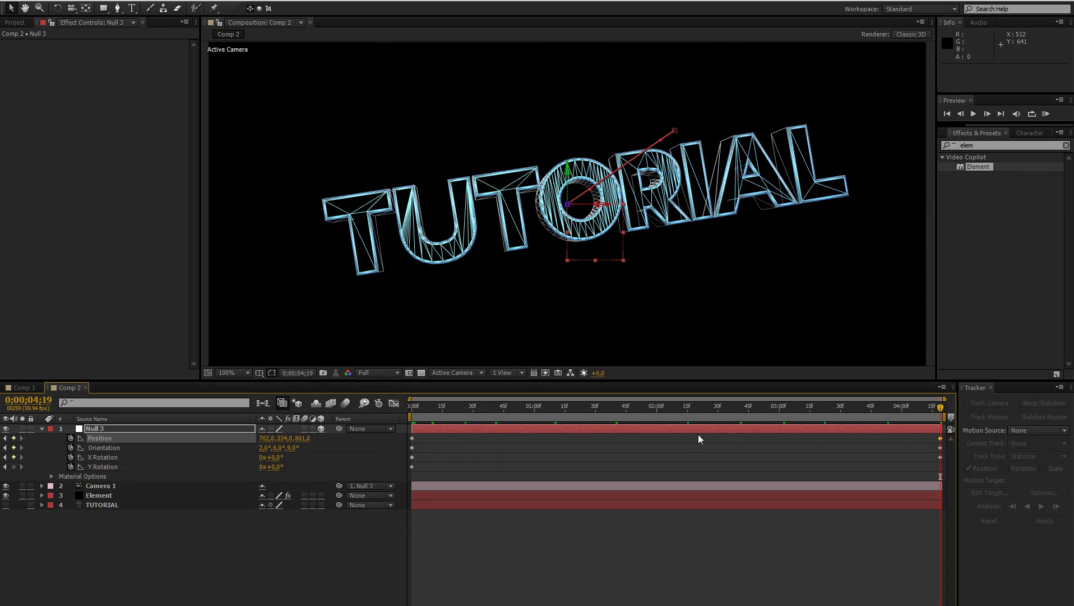
{"action": "left_click", "coordinate": [148, 562]}
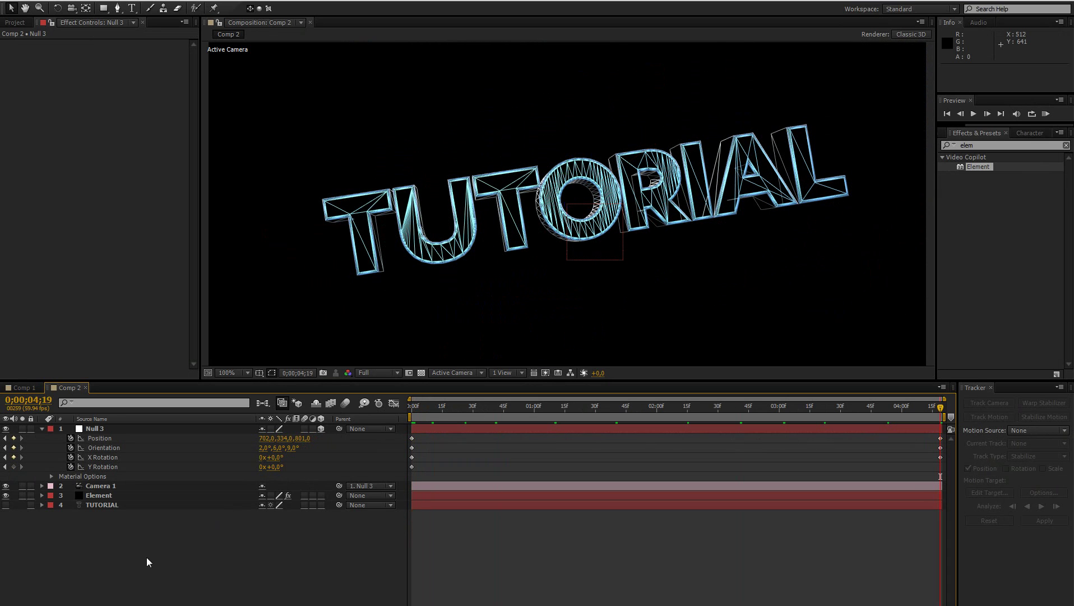
Duplicate the Element layer with Ctrl+D.
{"action": "left_click", "coordinate": [42, 428]}
{"action": "left_click", "coordinate": [91, 430]}
{"action": "left_click", "coordinate": [113, 465]}
{"action": "left_click", "coordinate": [104, 448]}
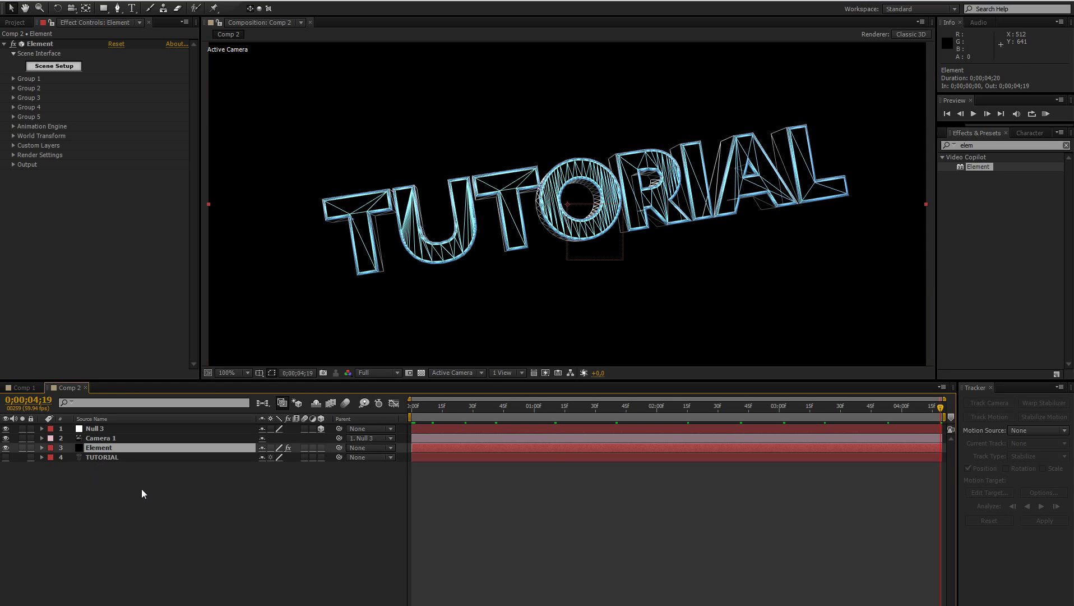
{"action": "left_click", "coordinate": [117, 467]}
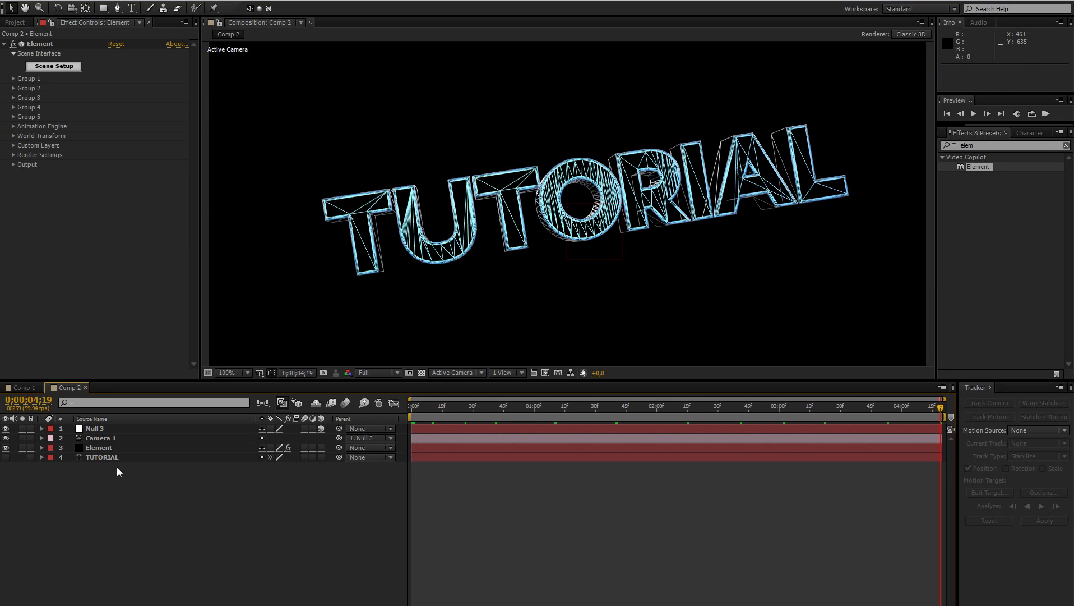
{"action": "left_click", "coordinate": [108, 445]}
{"action": "key", "text": "ctrl+d"}
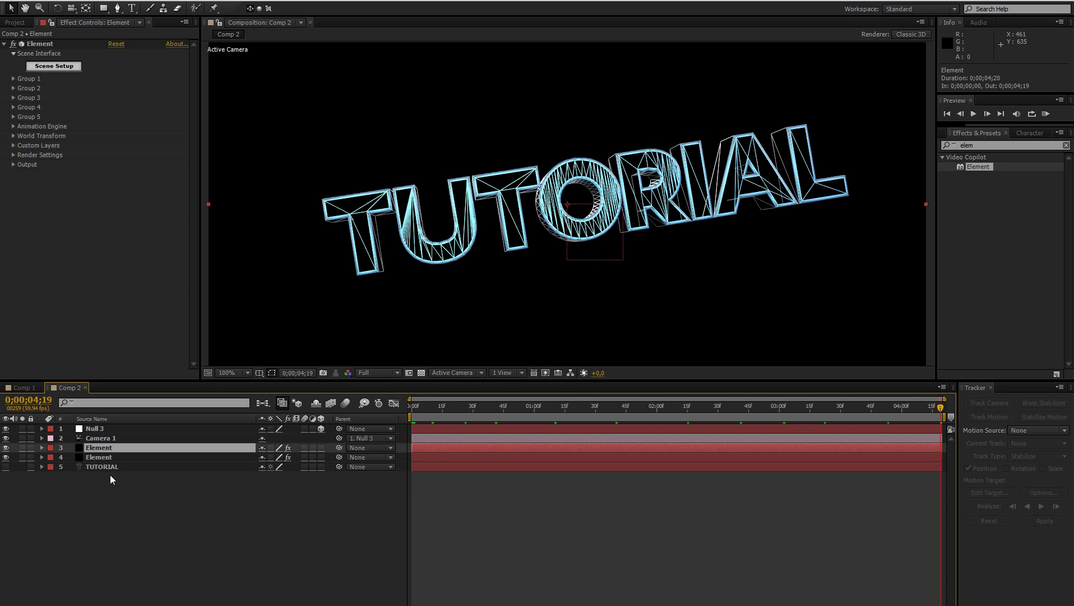
Set the duplicate's Output Polygon Mode to Normal so TUTORIAL renders solid.
{"action": "left_click", "coordinate": [12, 164]}
{"action": "left_click", "coordinate": [141, 184]}
{"action": "left_click", "coordinate": [128, 194]}
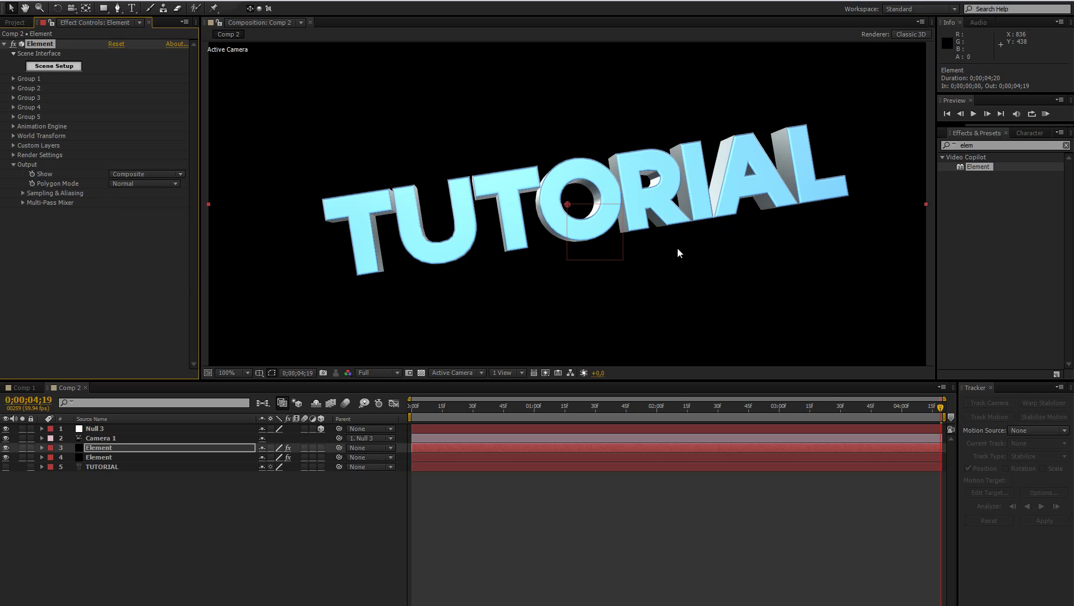
{"action": "left_click", "coordinate": [13, 164]}
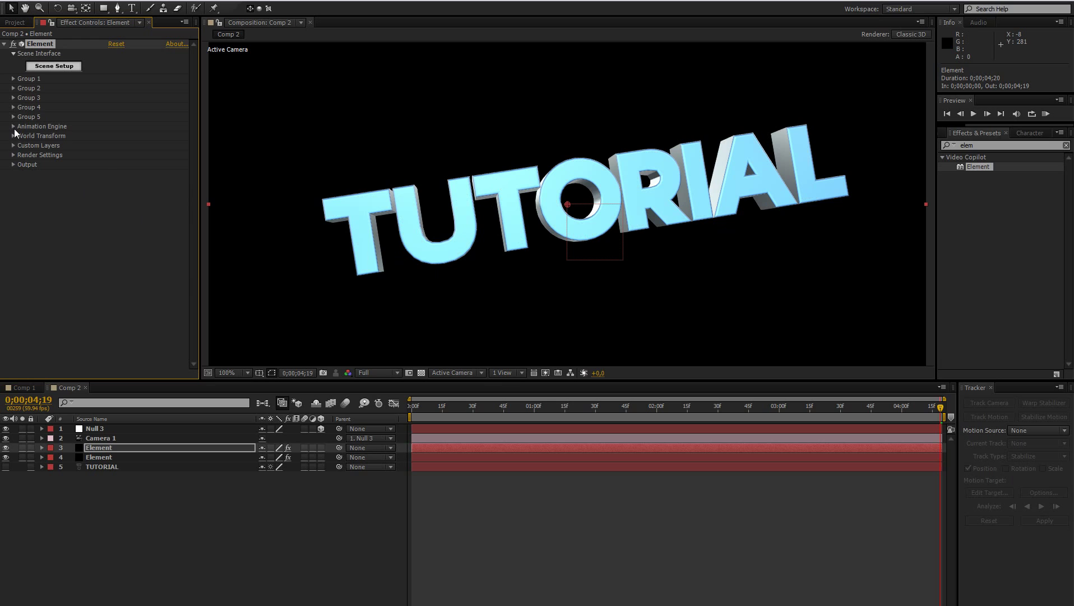
Enable SSAO ambient occlusion with Intensity 10 and Radius 0.7.
{"action": "left_click", "coordinate": [13, 155]}
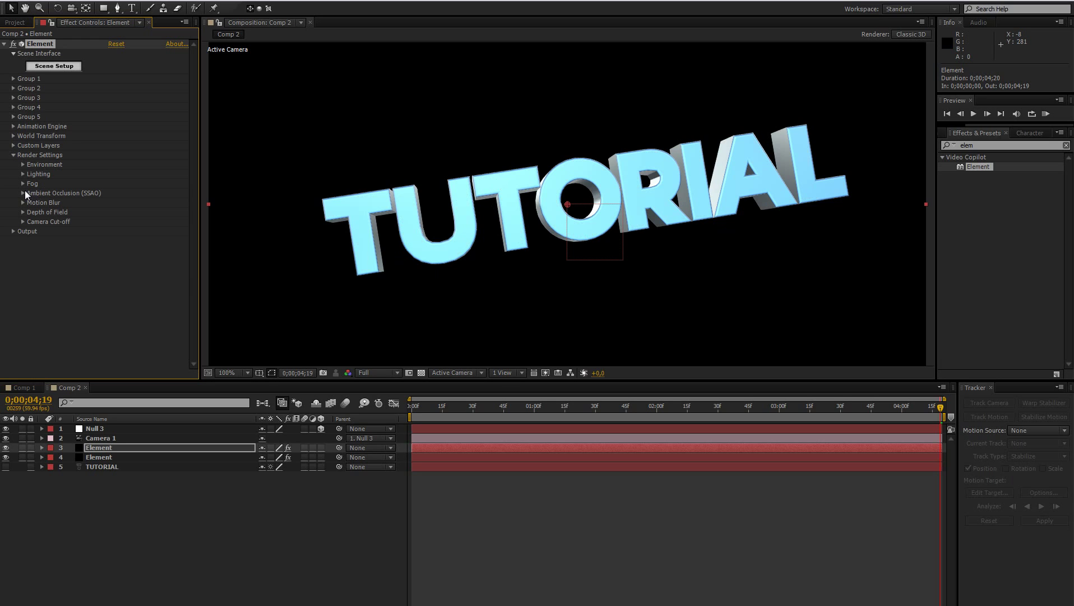
{"action": "left_click", "coordinate": [23, 193]}
{"action": "left_click", "coordinate": [111, 202]}
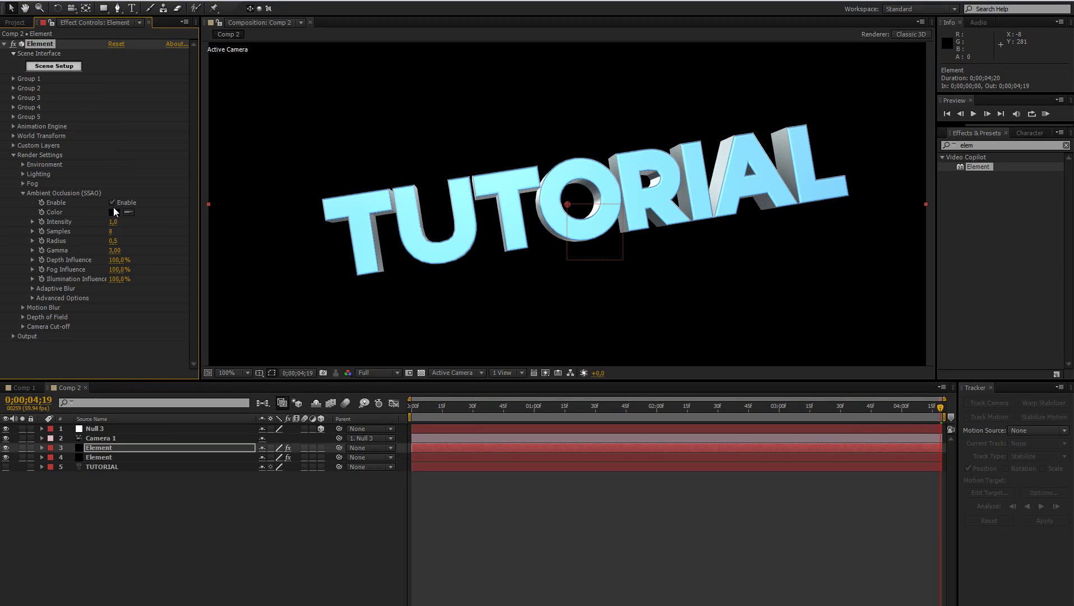
{"action": "left_click_drag", "start_coordinate": [113, 221], "coordinate": [216, 216]}
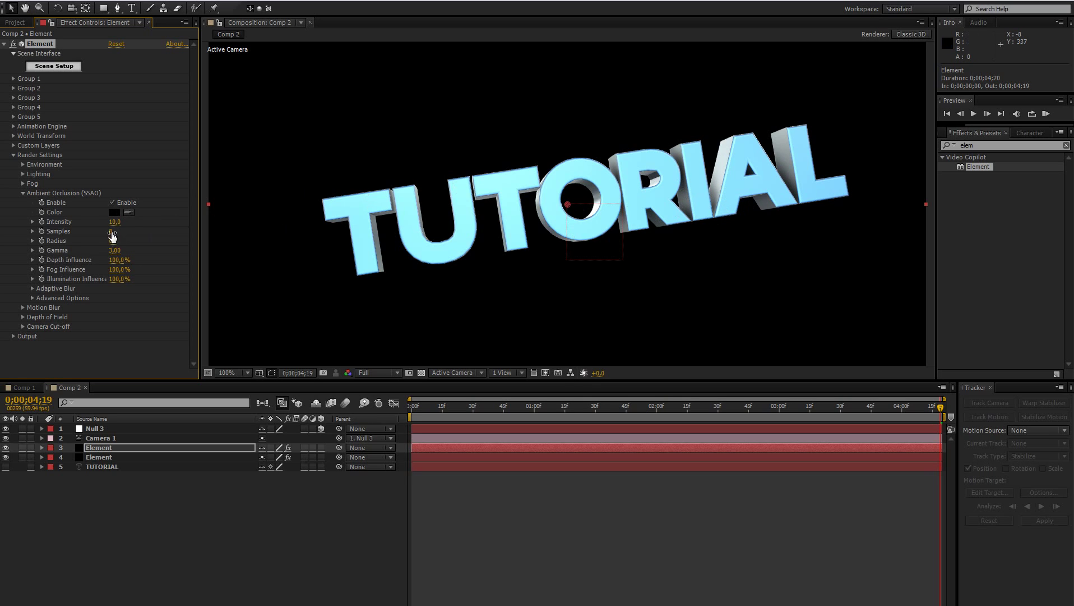
{"action": "left_click_drag", "start_coordinate": [113, 241], "coordinate": [130, 241]}
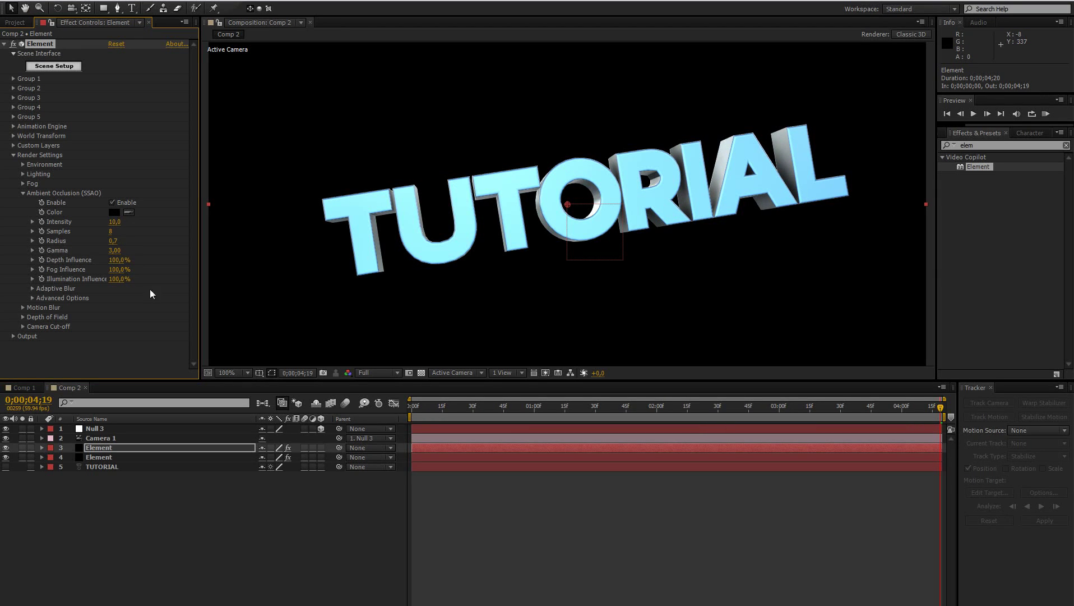
Create a new dark blue solid layer in the composition.
{"action": "key", "text": "F4"}
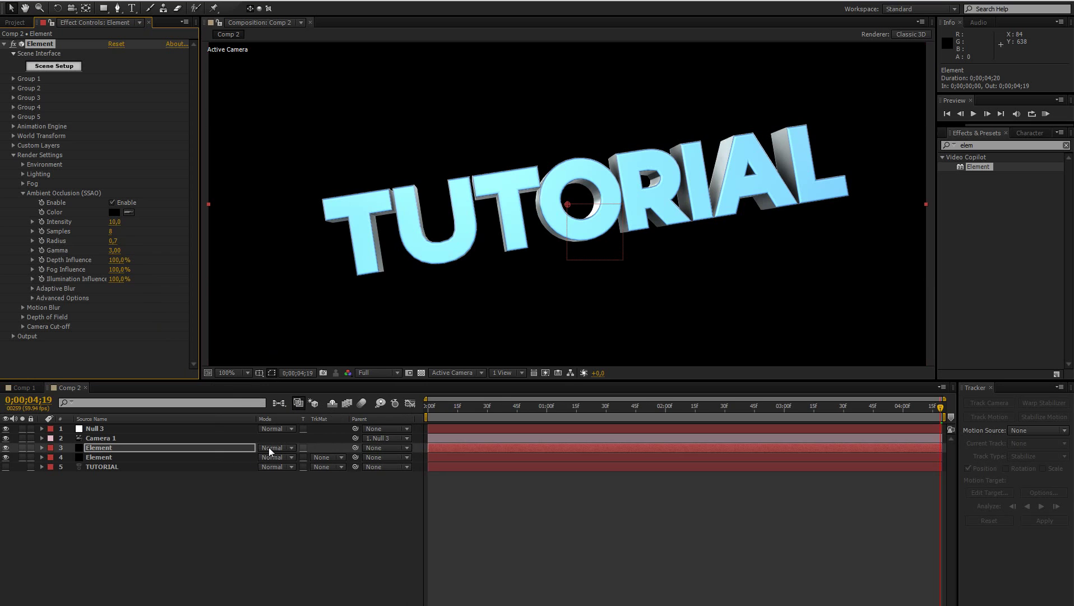
{"action": "left_click", "coordinate": [188, 509]}
{"action": "right_click", "coordinate": [102, 506]}
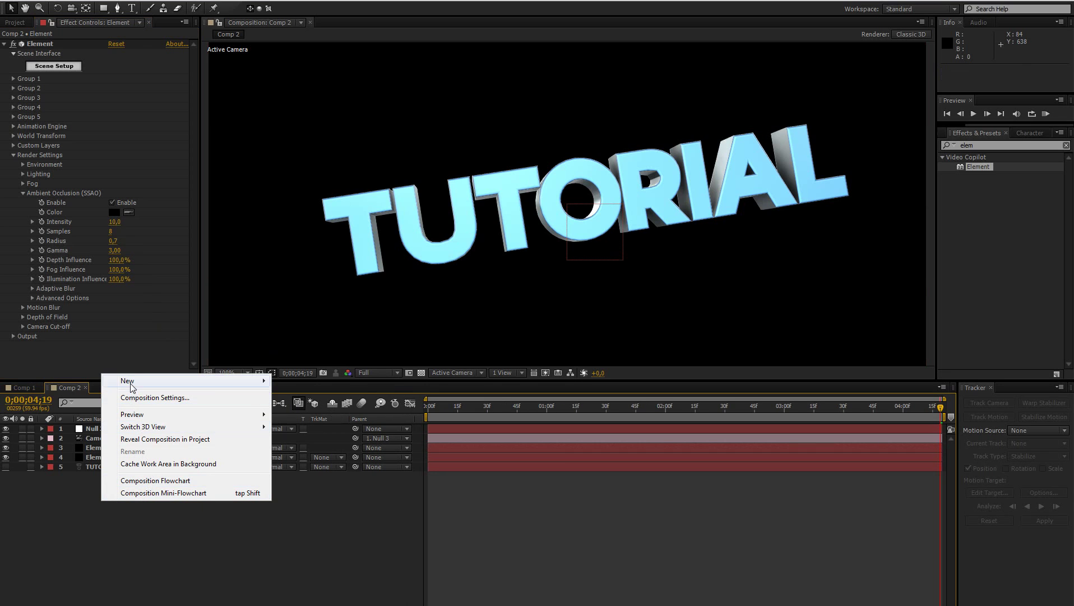
{"action": "left_click", "coordinate": [298, 410]}
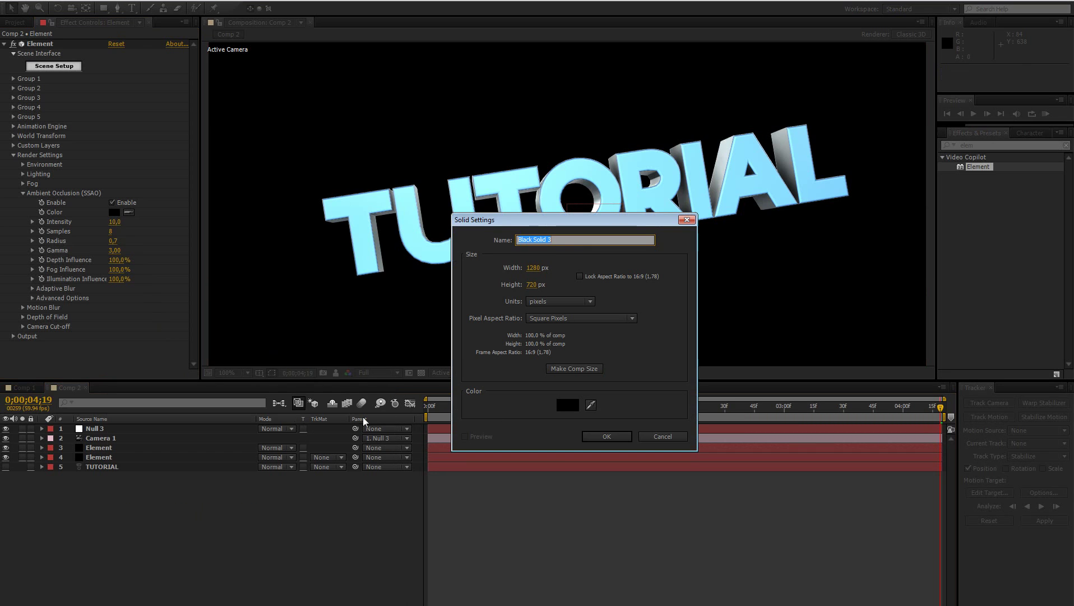
{"action": "left_click", "coordinate": [564, 409]}
{"action": "left_click", "coordinate": [470, 519]}
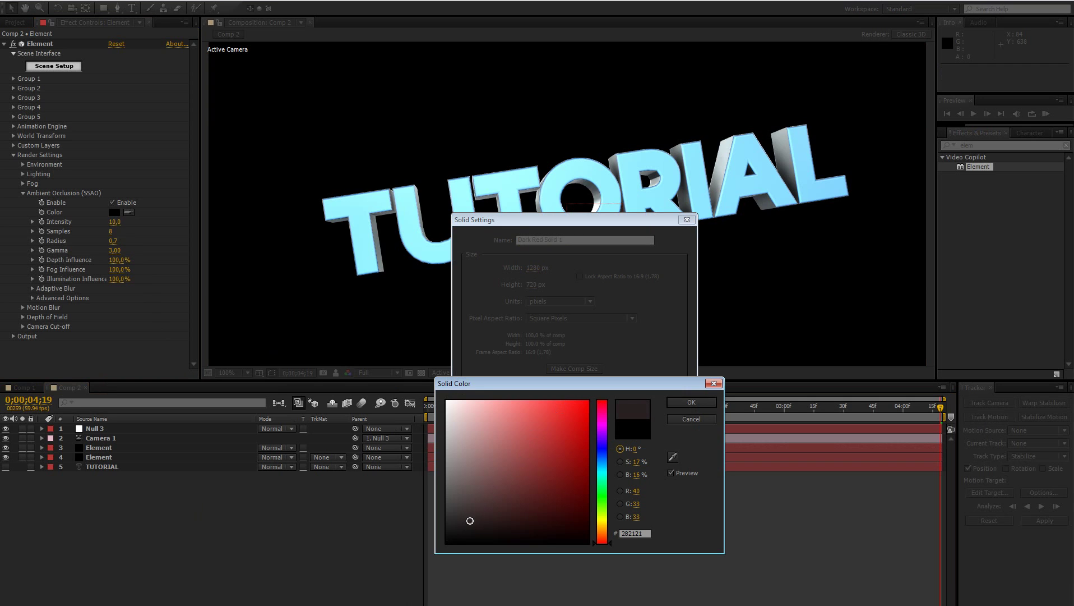
{"action": "left_click", "coordinate": [603, 453]}
{"action": "left_click", "coordinate": [689, 404]}
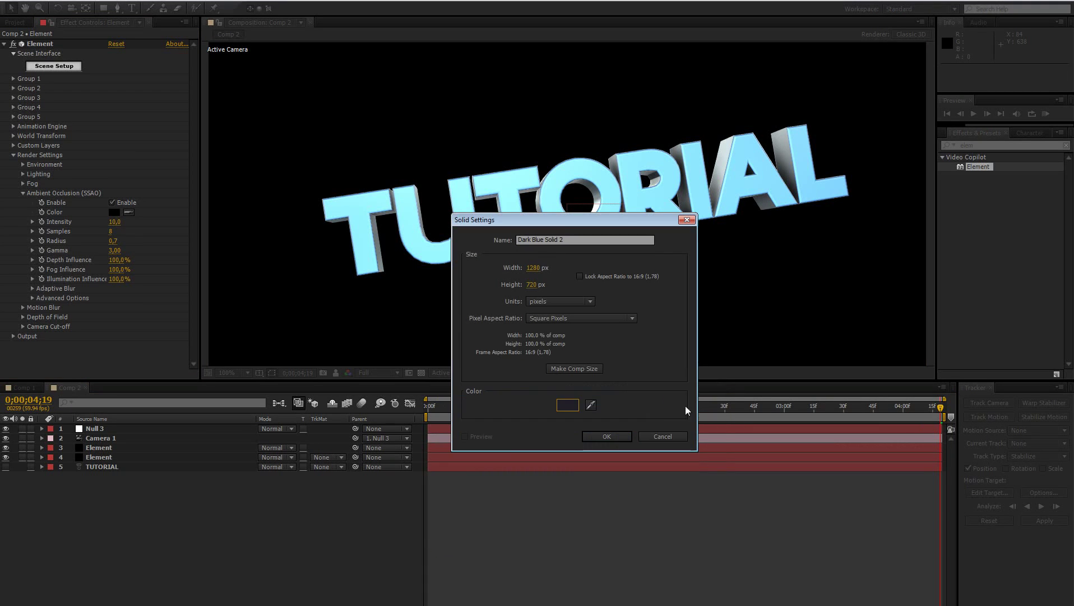
{"action": "left_click", "coordinate": [608, 436]}
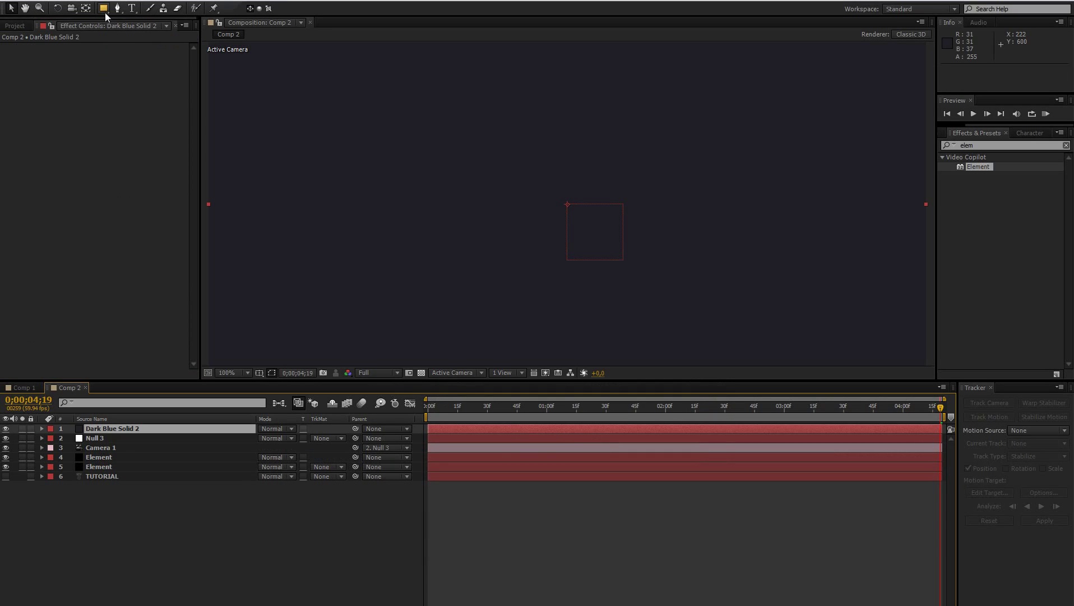
Add a full-frame ellipse mask to the solid and feather it about 239 pixels.
{"action": "left_click_drag", "start_coordinate": [105, 12], "coordinate": [137, 34]}
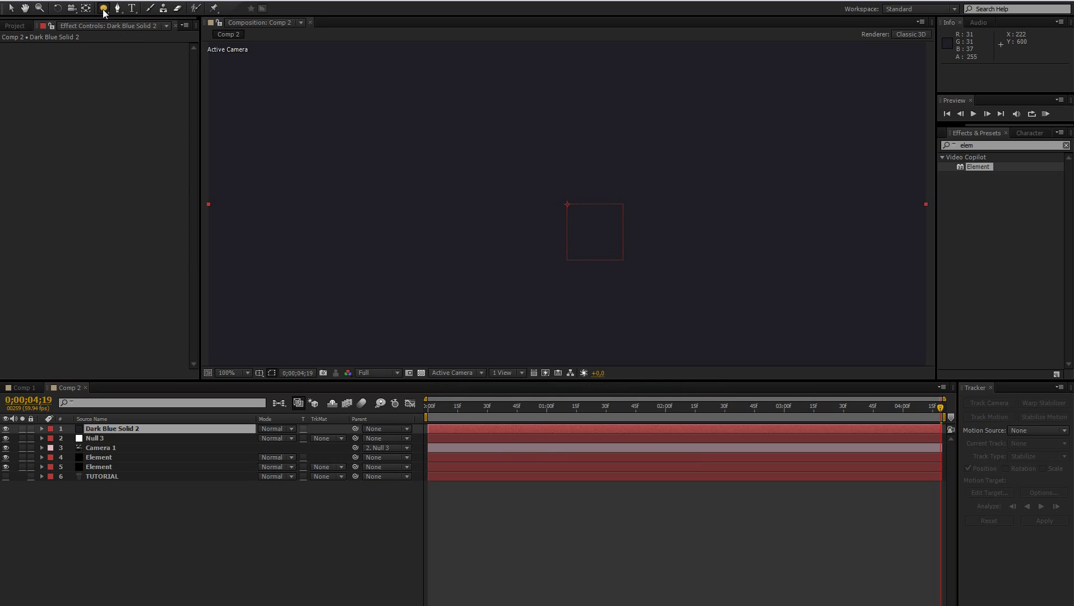
{"action": "double_click", "coordinate": [104, 12]}
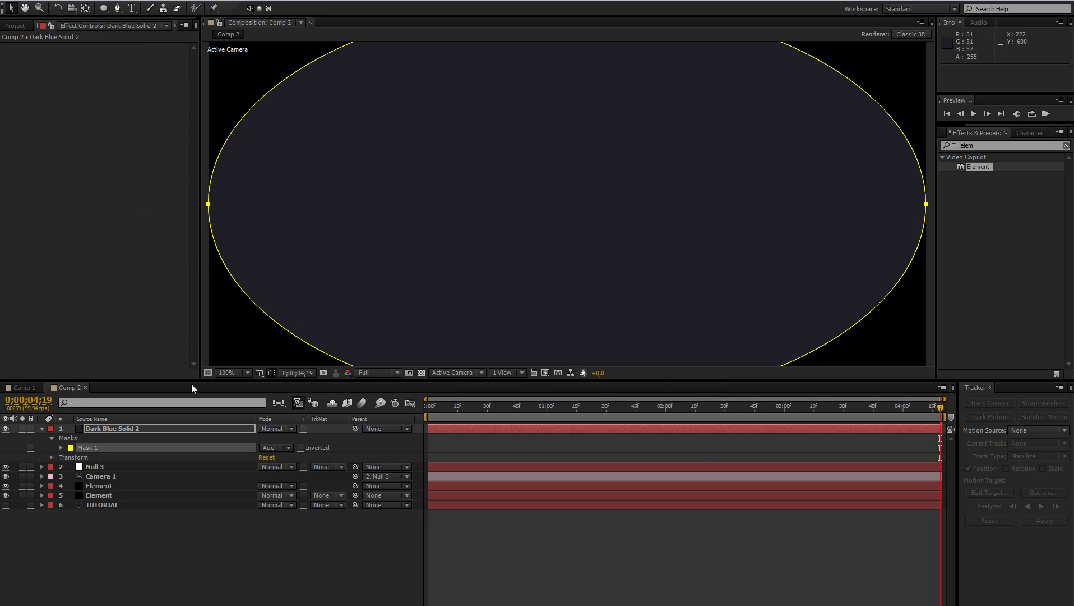
{"action": "left_click", "coordinate": [300, 447]}
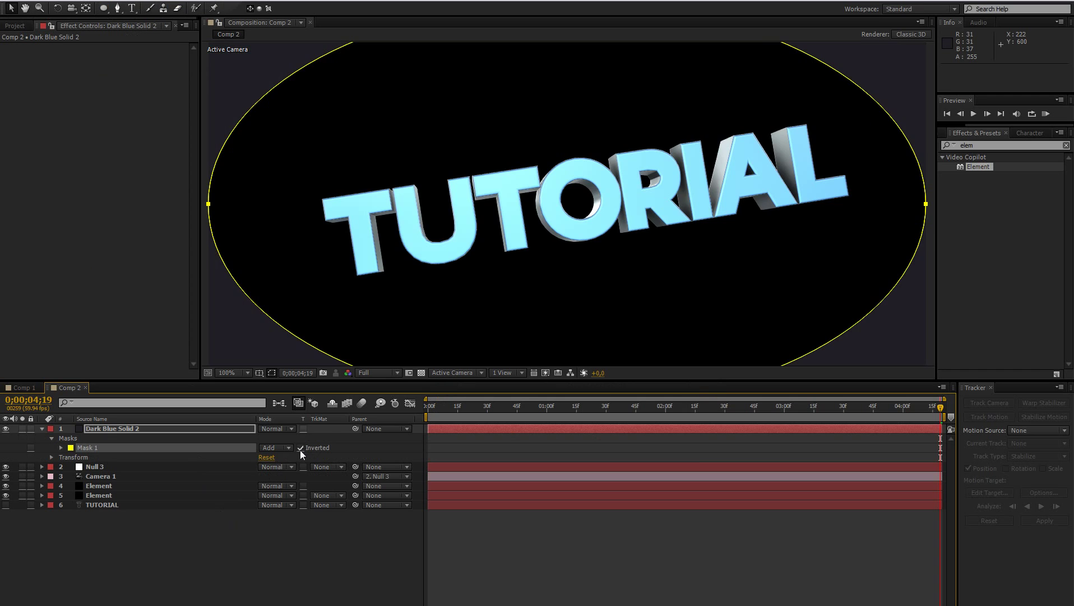
{"action": "key", "text": "f"}
{"action": "left_click", "coordinate": [300, 438]}
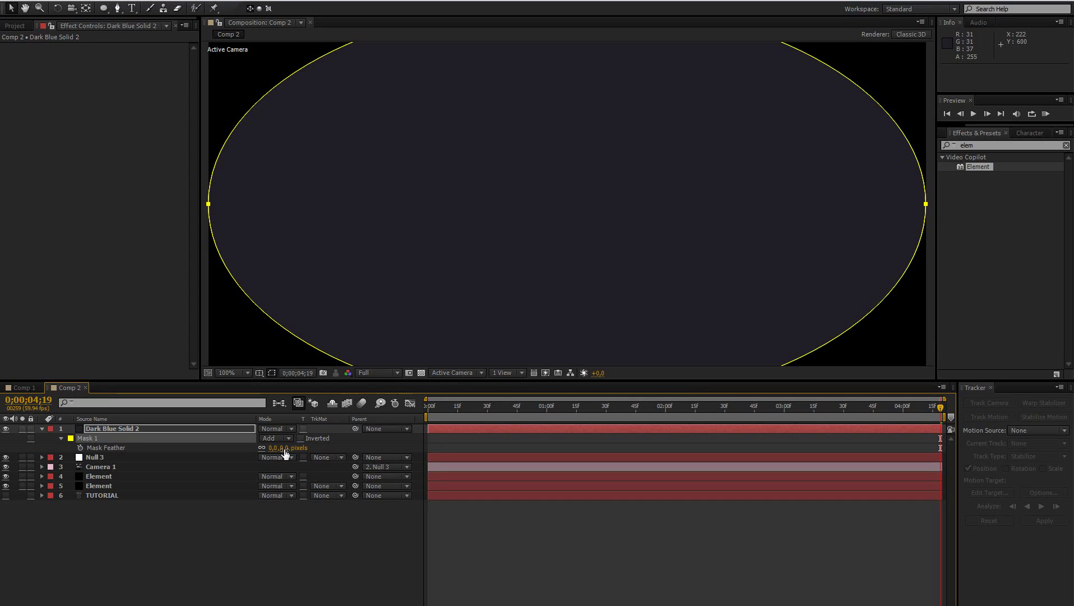
{"action": "left_click_drag", "start_coordinate": [275, 447], "coordinate": [417, 442]}
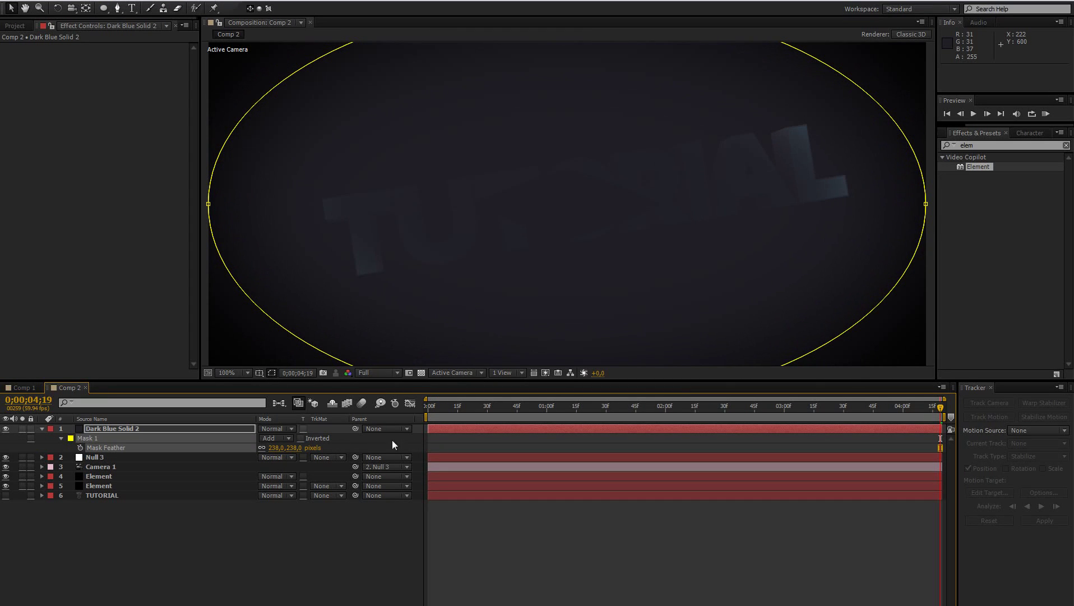
Move the dark blue solid to the bottom of the stack, fit the viewer, and preview.
{"action": "left_click_drag", "start_coordinate": [176, 434], "coordinate": [185, 508]}
{"action": "left_click", "coordinate": [226, 373]}
{"action": "left_click", "coordinate": [232, 390]}
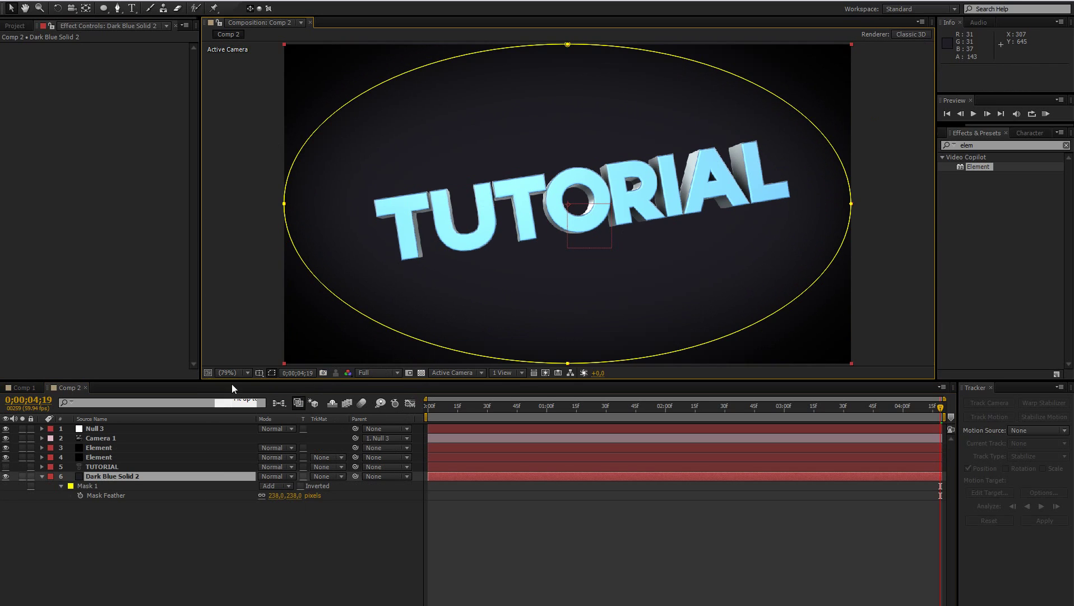
{"action": "left_click", "coordinate": [216, 528]}
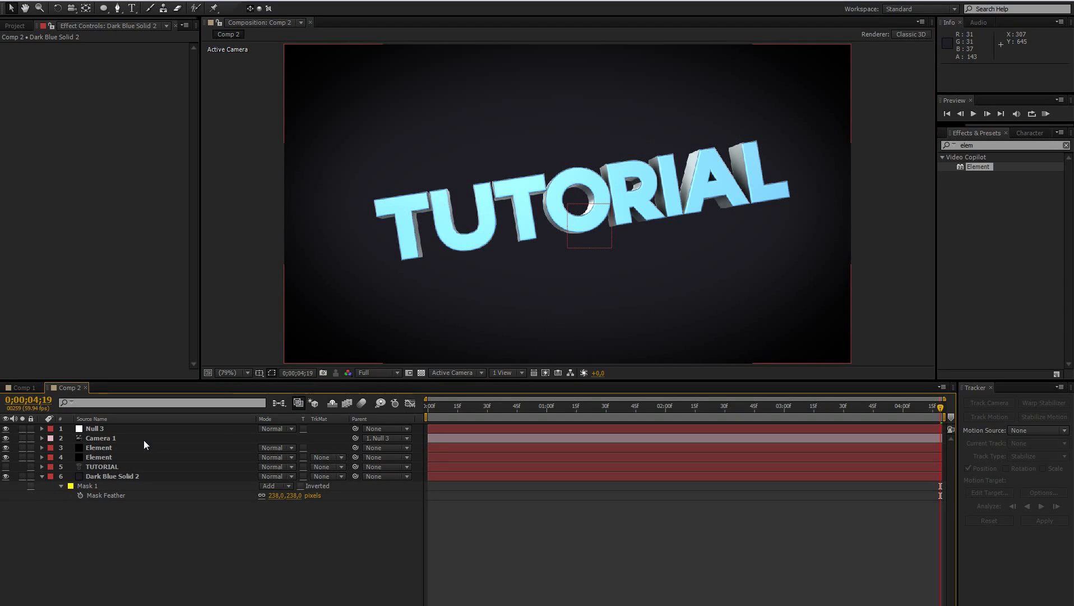
{"action": "left_click_drag", "start_coordinate": [469, 409], "coordinate": [933, 442]}
Keyframe the top Element layer's Opacity at 0% on the first frame and 100% at 4;19.
{"action": "left_click_drag", "start_coordinate": [840, 440], "coordinate": [358, 465]}
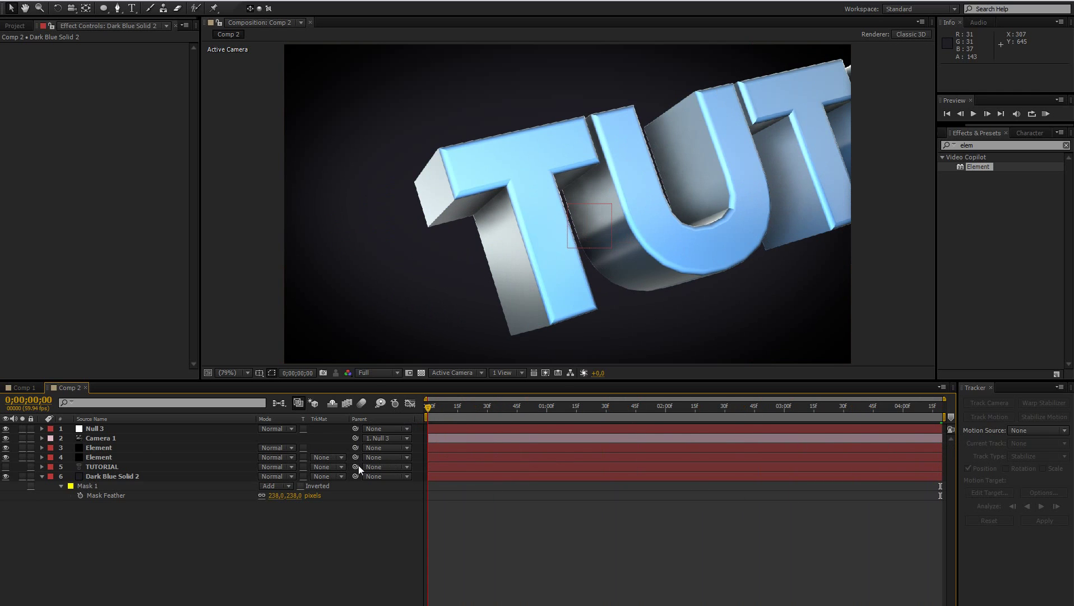
{"action": "left_click", "coordinate": [94, 448]}
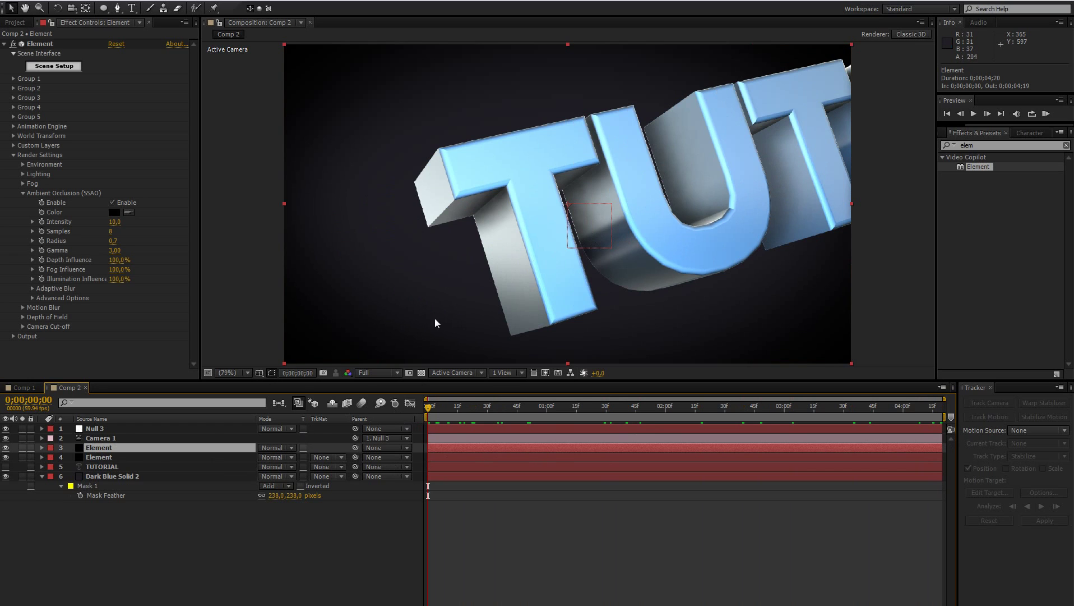
{"action": "key", "text": "t"}
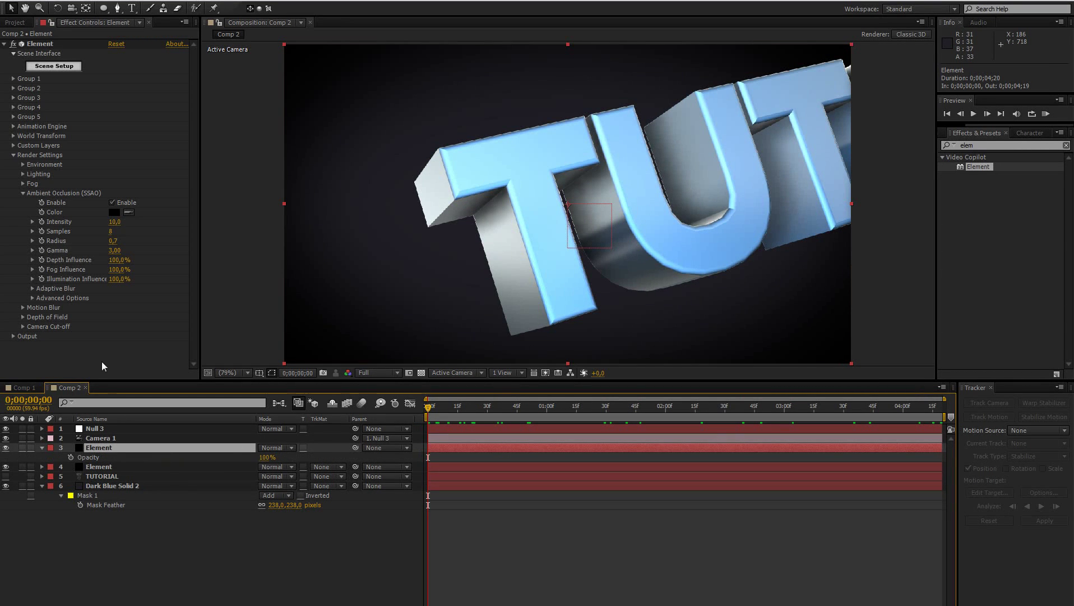
{"action": "left_click_drag", "start_coordinate": [262, 457], "coordinate": [69, 456]}
{"action": "left_click", "coordinate": [70, 457]}
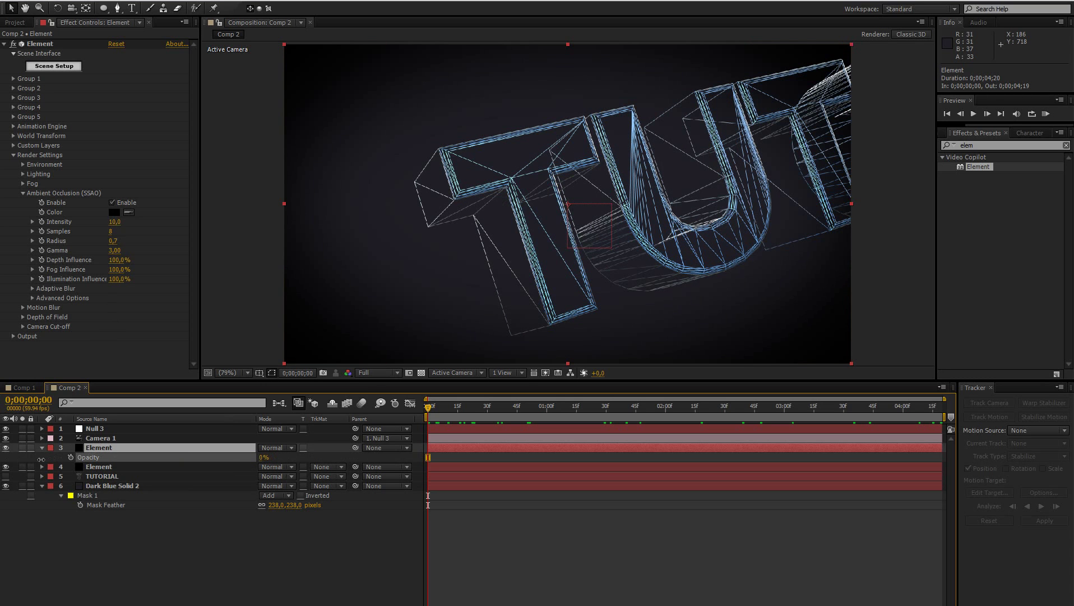
{"action": "left_click_drag", "start_coordinate": [633, 413], "coordinate": [941, 413]}
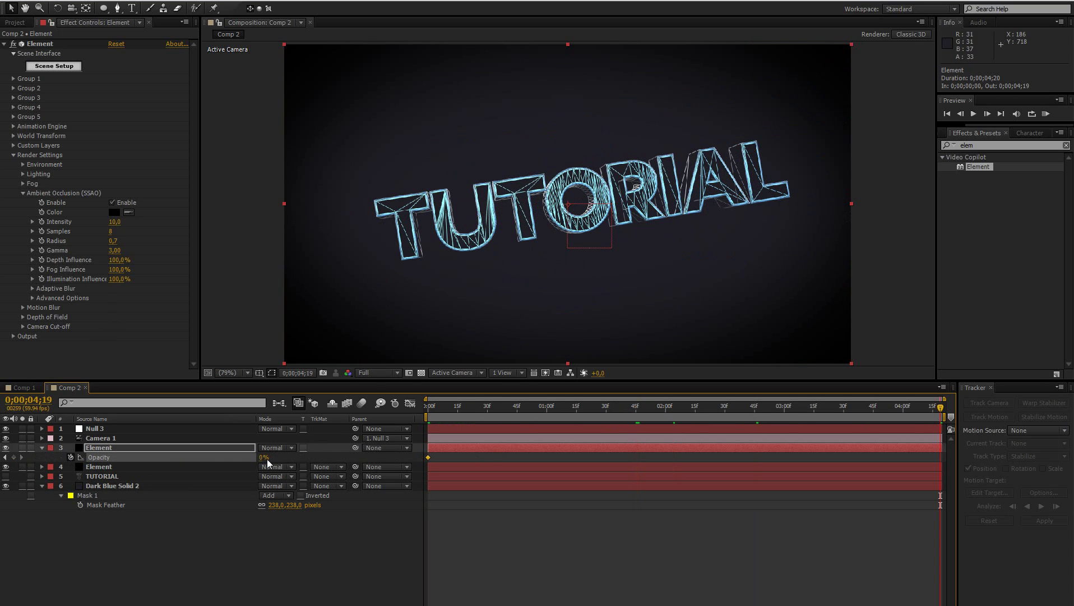
{"action": "left_click_drag", "start_coordinate": [266, 457], "coordinate": [621, 457]}
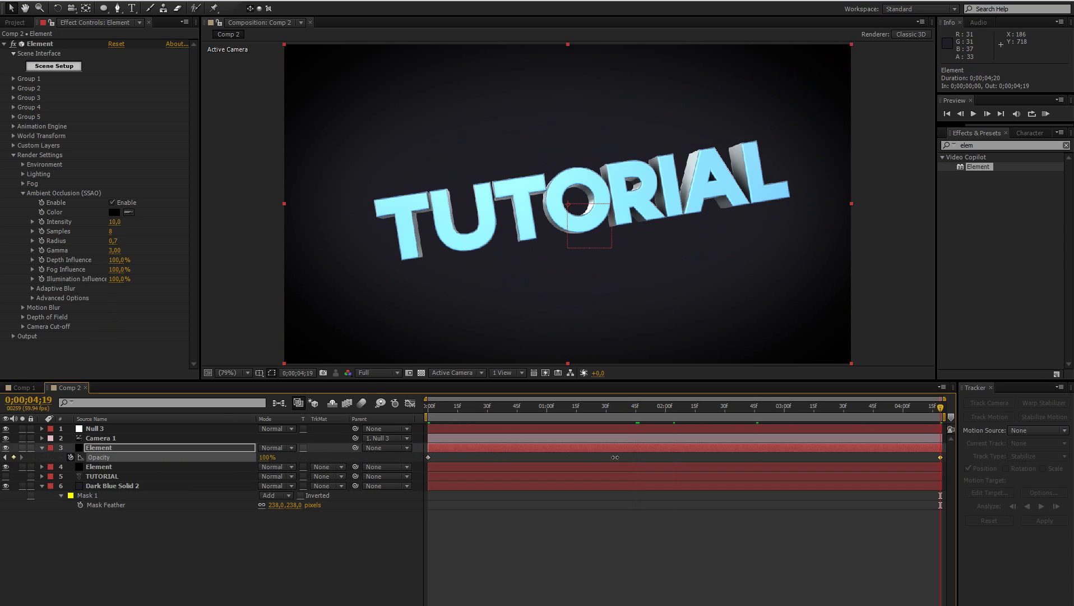
Try Add and Overlay blend modes on the top Element layer, settling on Add.
{"action": "left_click_drag", "start_coordinate": [615, 409], "coordinate": [600, 414]}
{"action": "left_click", "coordinate": [268, 448]}
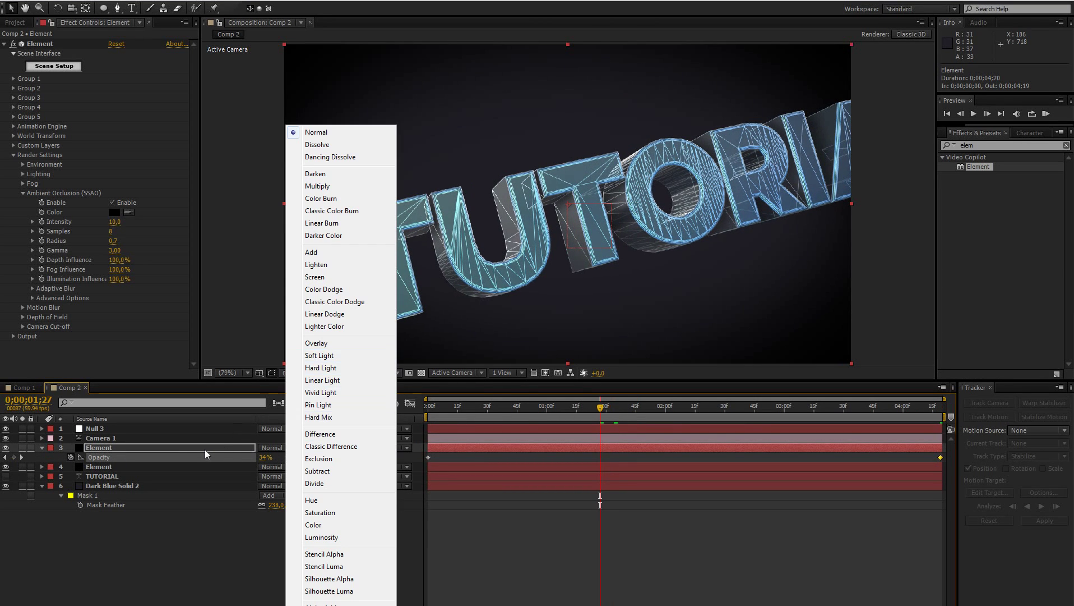
{"action": "left_click", "coordinate": [189, 449]}
{"action": "left_click", "coordinate": [268, 450]}
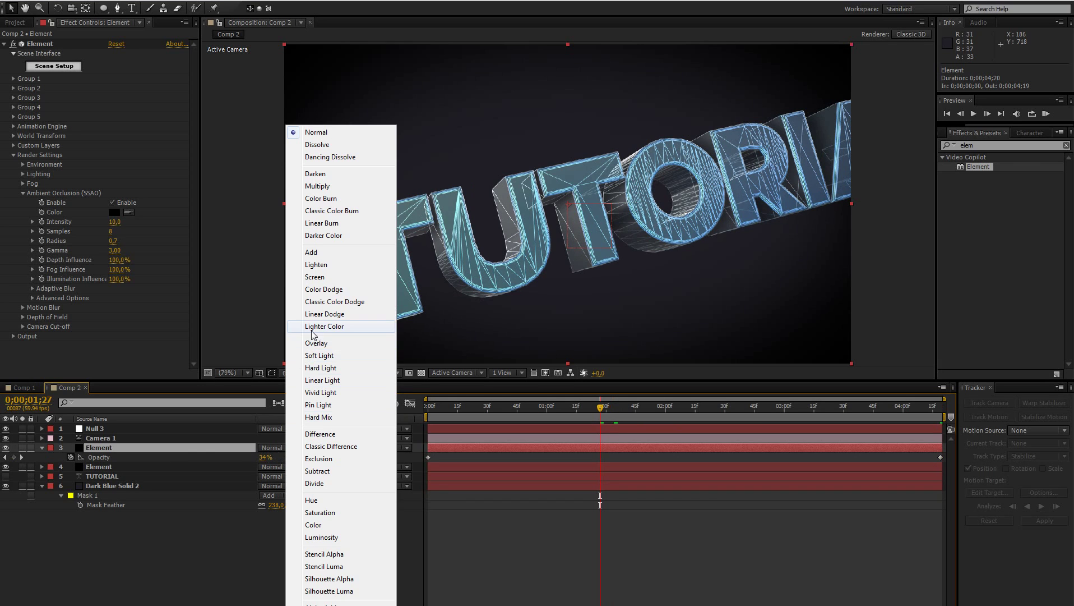
{"action": "left_click", "coordinate": [312, 252]}
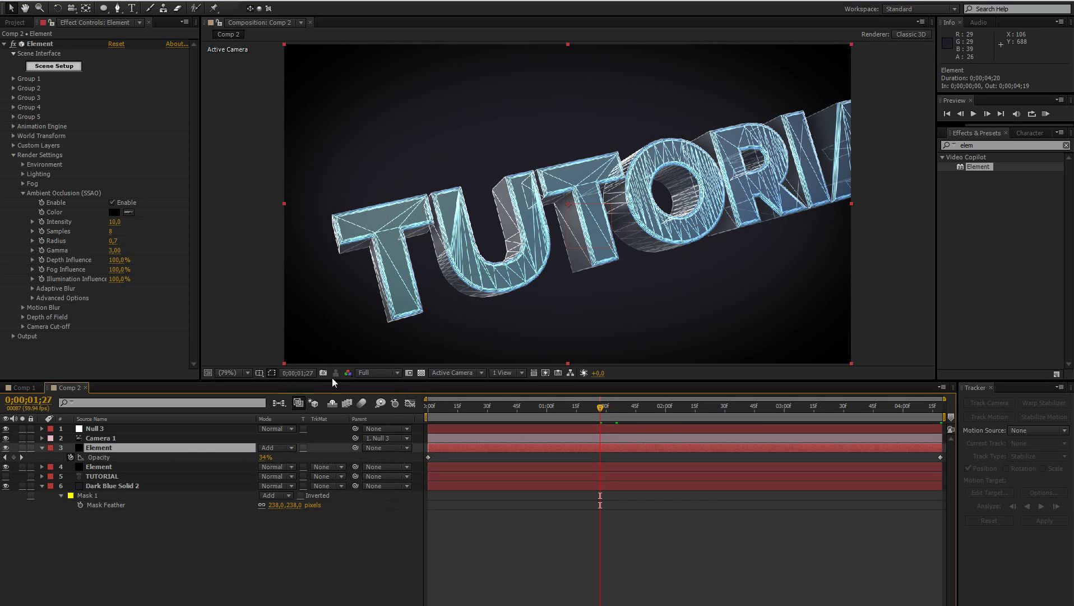
{"action": "left_click", "coordinate": [277, 448]}
{"action": "left_click", "coordinate": [314, 408]}
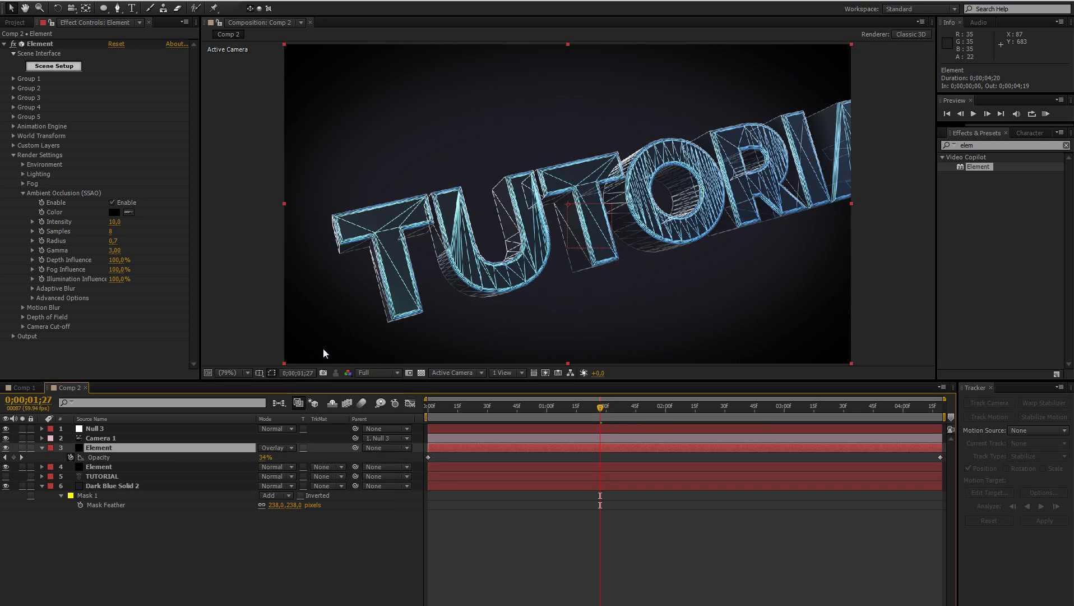
{"action": "left_click", "coordinate": [286, 448]}
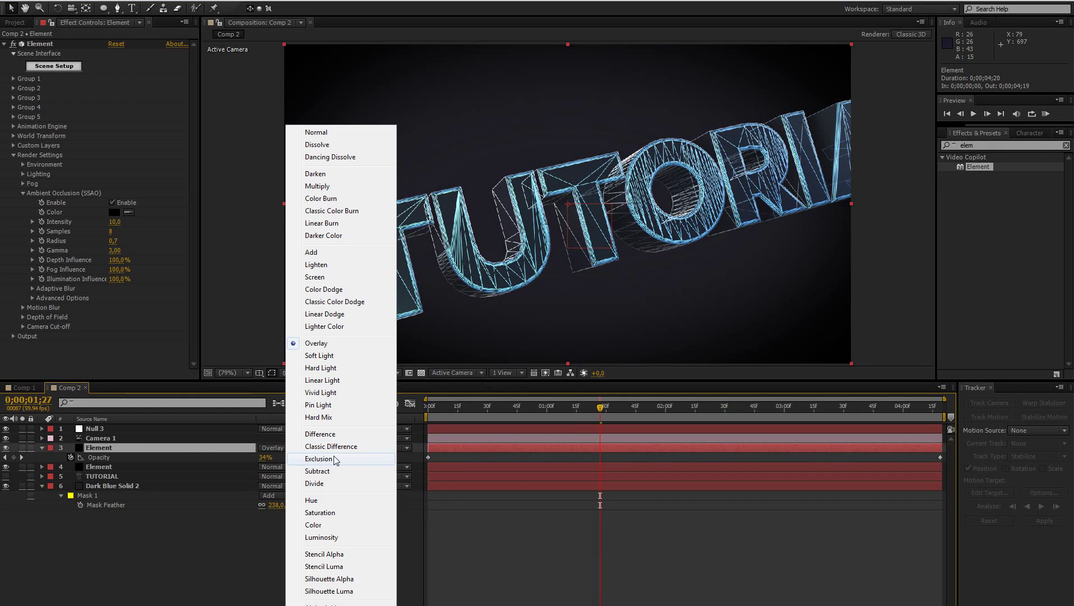
{"action": "left_click_drag", "start_coordinate": [653, 400], "coordinate": [978, 408]}
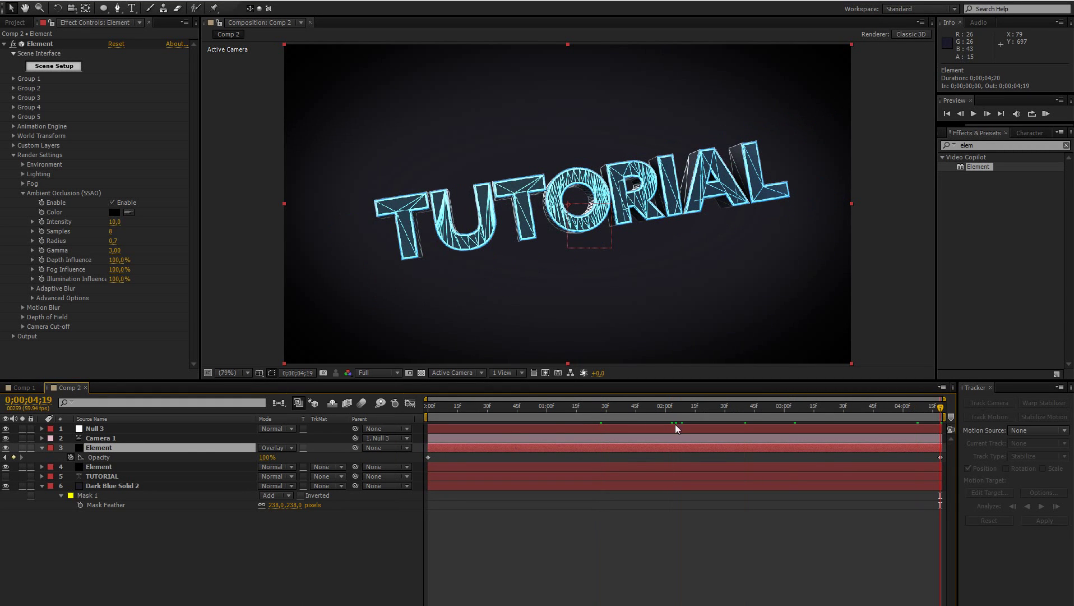
{"action": "left_click", "coordinate": [265, 448]}
{"action": "left_click", "coordinate": [306, 272]}
{"action": "left_click", "coordinate": [225, 542]}
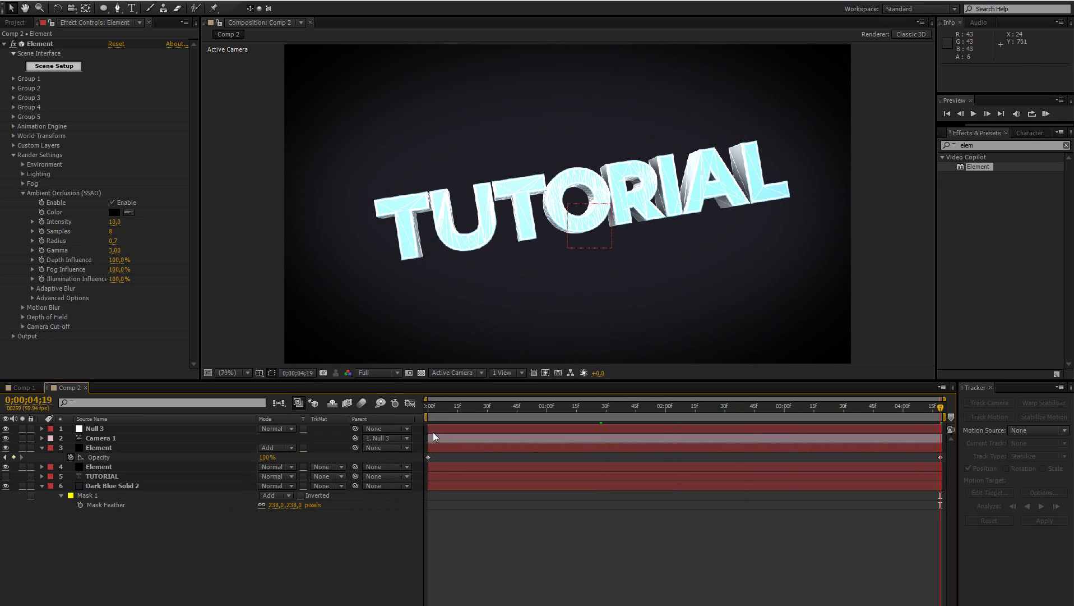
Apply Stylize > Glow, found by searching 'glow', to the wireframe Element layer.
{"action": "left_click", "coordinate": [438, 415]}
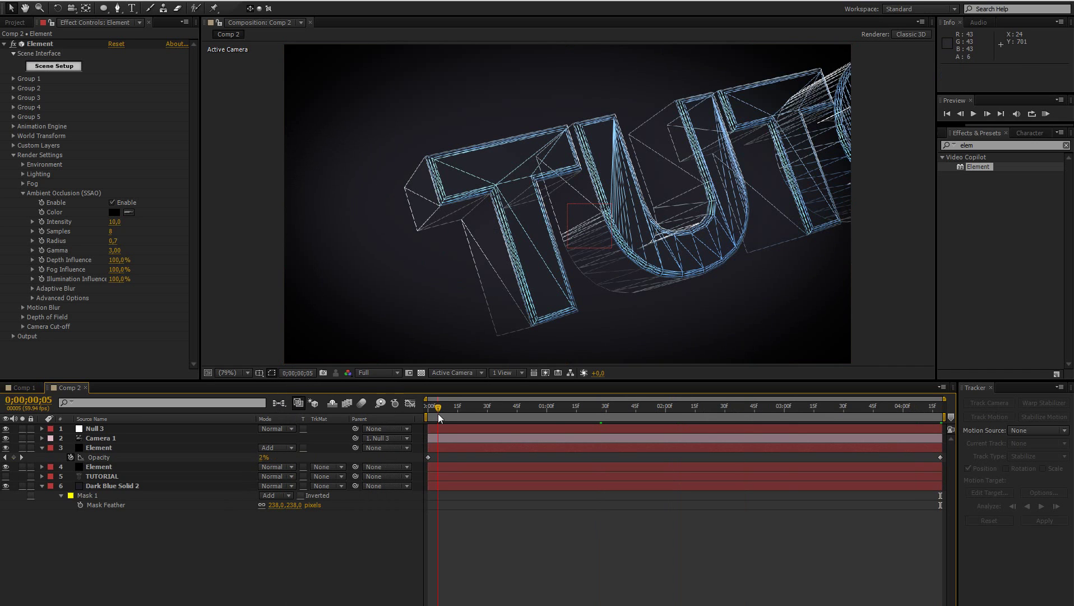
{"action": "left_click", "coordinate": [111, 468]}
{"action": "left_click", "coordinate": [982, 143]}
{"action": "type", "text": "glow"}
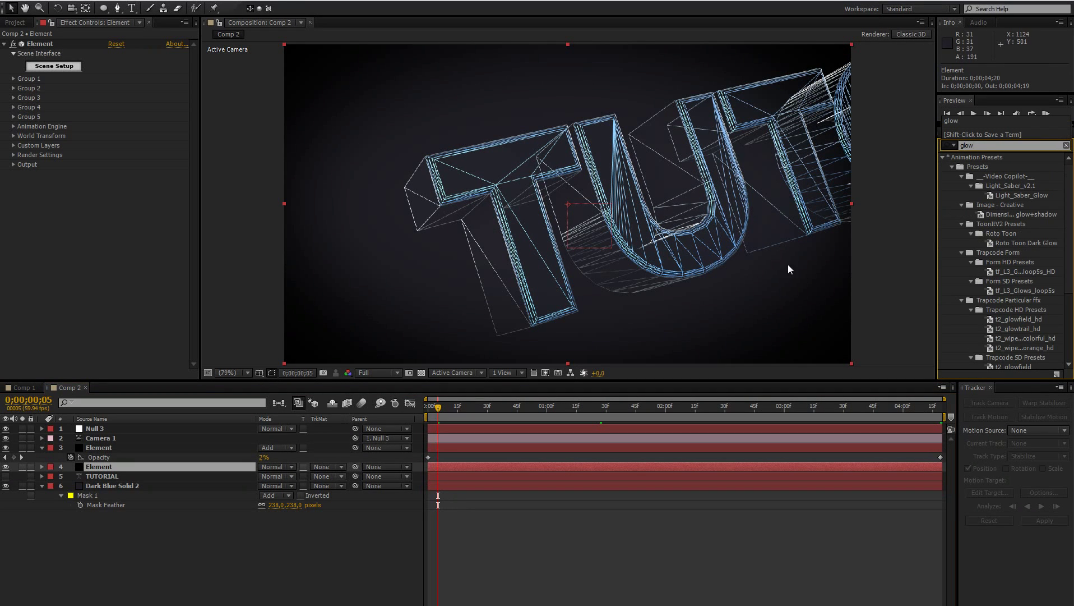
{"action": "scroll", "coordinate": [1026, 275], "scroll_direction": "down", "scroll_amount": 4}
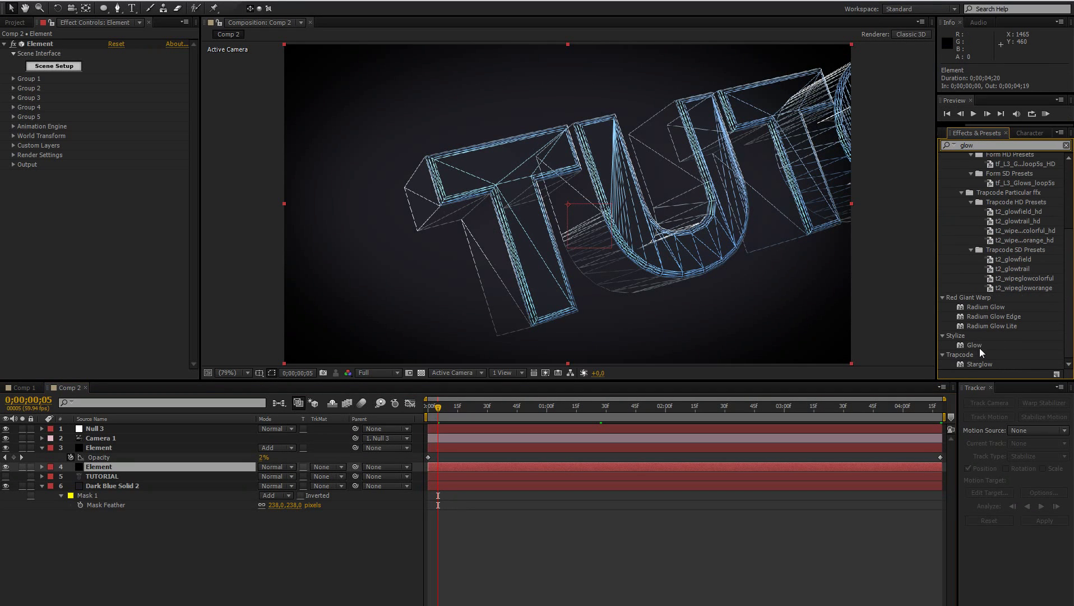
{"action": "left_click_drag", "start_coordinate": [979, 347], "coordinate": [331, 284]}
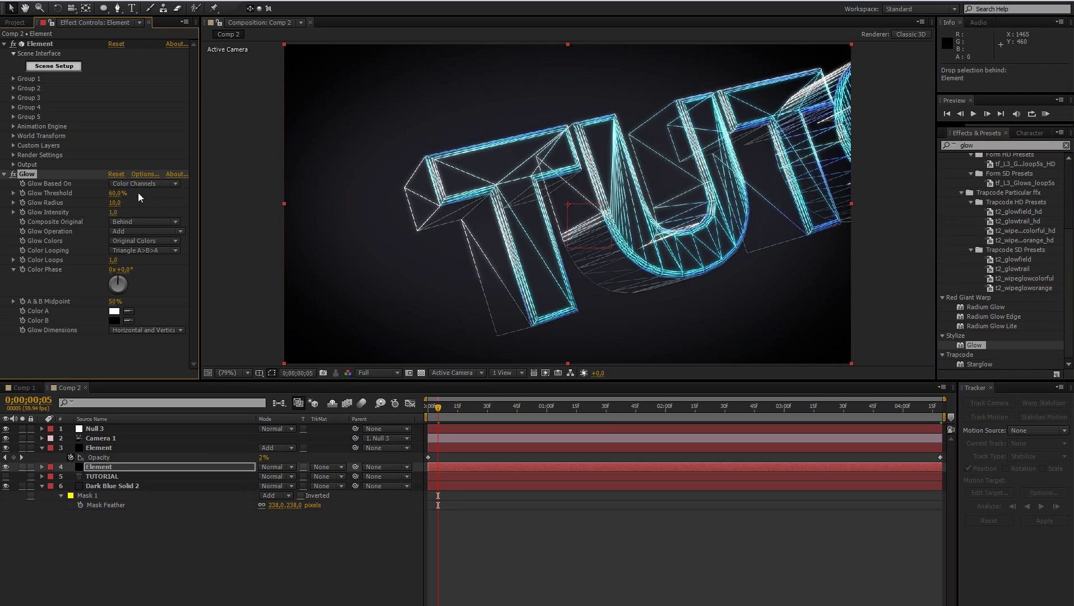
Set Glow Threshold to 75.3%, Radius 50 and Intensity 1.1, then preview the final frame.
{"action": "mouse_move", "coordinate": [112, 197]}
{"action": "left_mouse_down"}
{"action": "mouse_move", "coordinate": [126, 196]}
{"action": "mouse_move", "coordinate": [90, 204]}
{"action": "mouse_move", "coordinate": [117, 207]}
{"action": "left_mouse_up"}
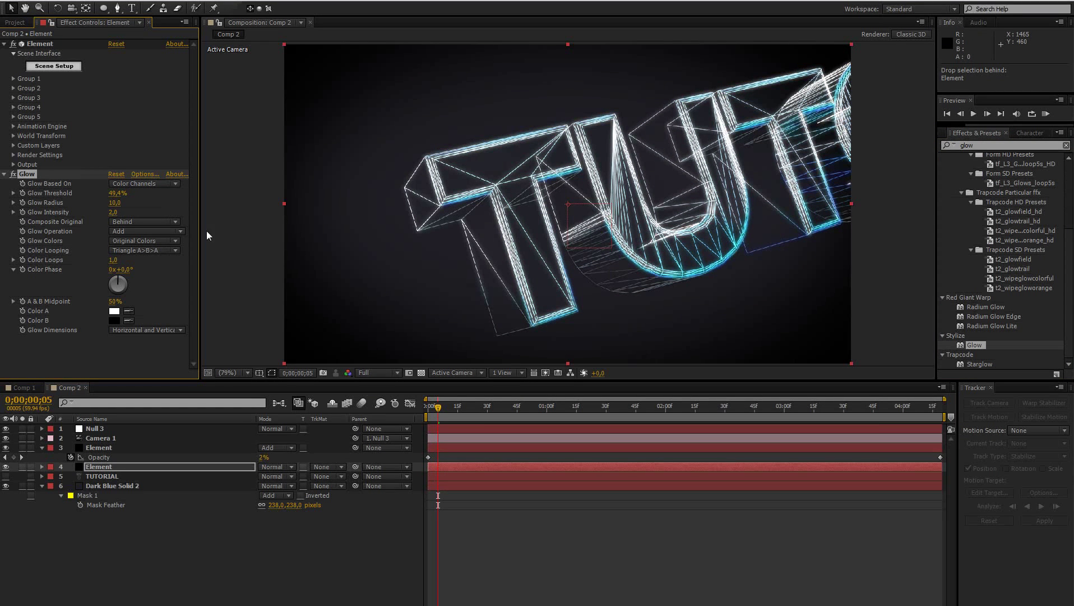
{"action": "left_click_drag", "start_coordinate": [660, 416], "coordinate": [628, 416]}
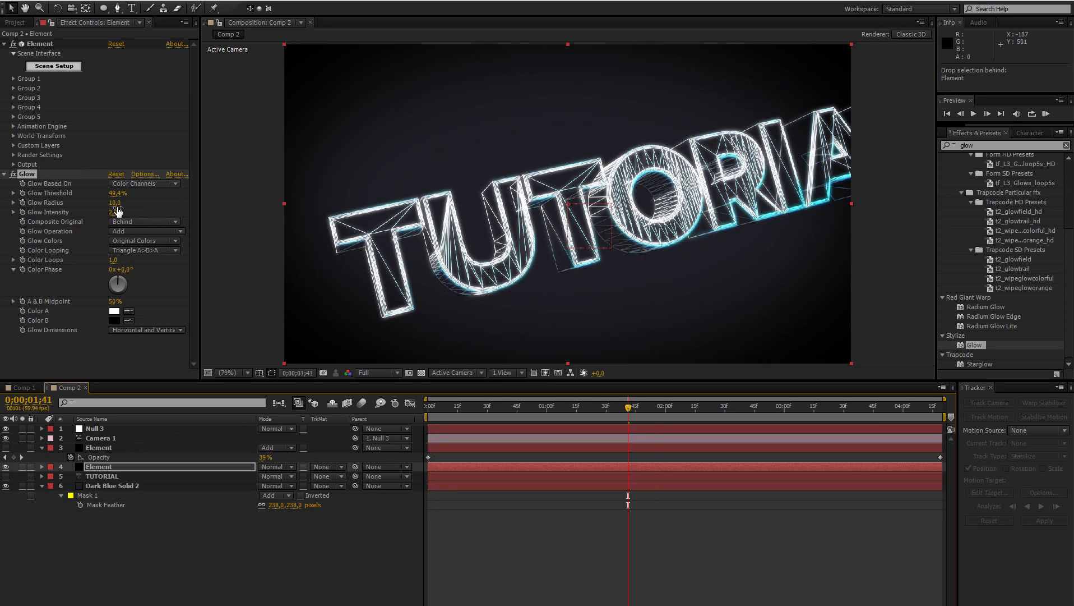
{"action": "left_click_drag", "start_coordinate": [116, 205], "coordinate": [154, 193]}
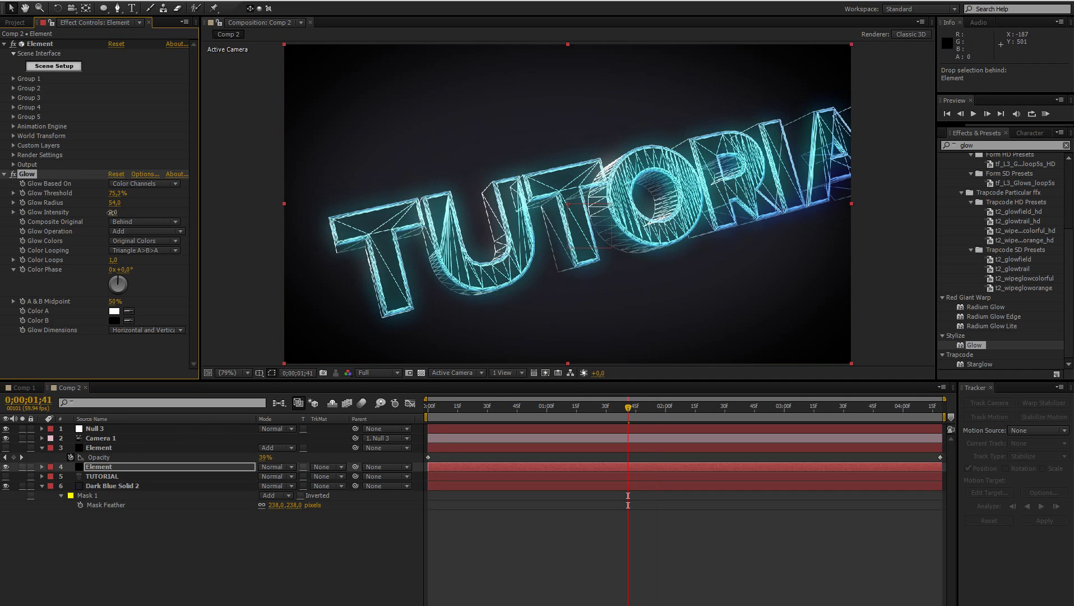
{"action": "left_click_drag", "start_coordinate": [91, 213], "coordinate": [82, 214]}
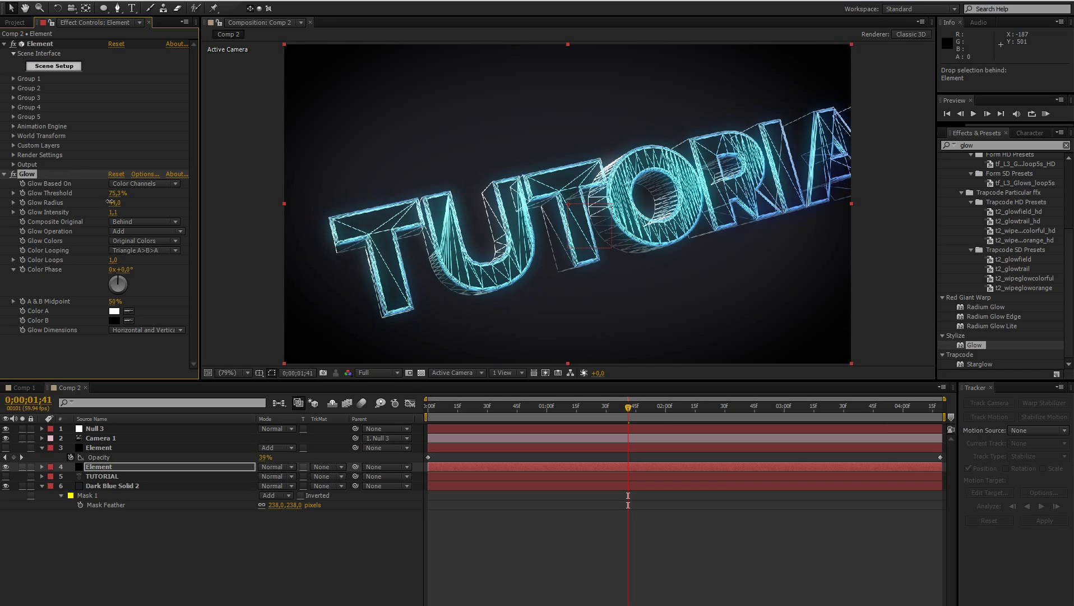
{"action": "left_click_drag", "start_coordinate": [650, 402], "coordinate": [1000, 419]}
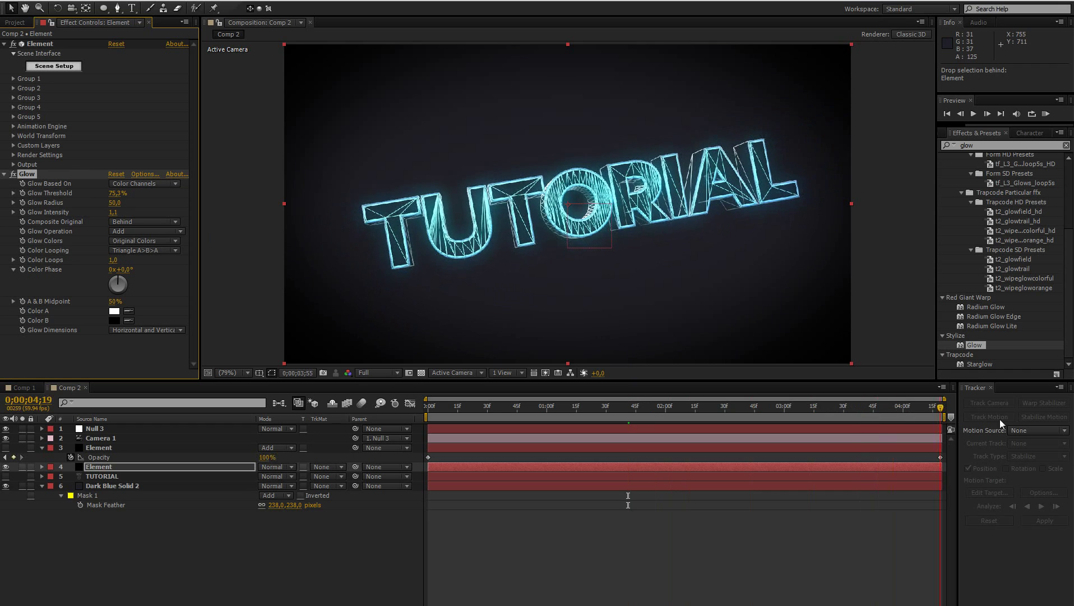
Unhide the top Element layer and apply Shine to it, found by searching 'shin'.
{"action": "left_click", "coordinate": [5, 447]}
{"action": "left_click", "coordinate": [121, 447]}
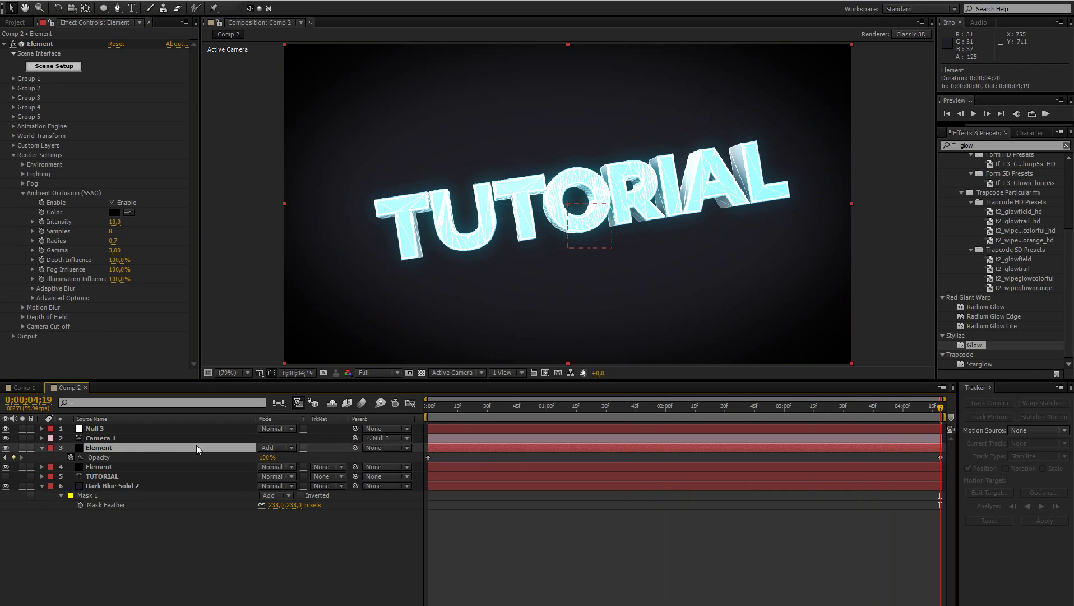
{"action": "left_click_drag", "start_coordinate": [527, 403], "coordinate": [748, 430]}
{"action": "left_click", "coordinate": [973, 145]}
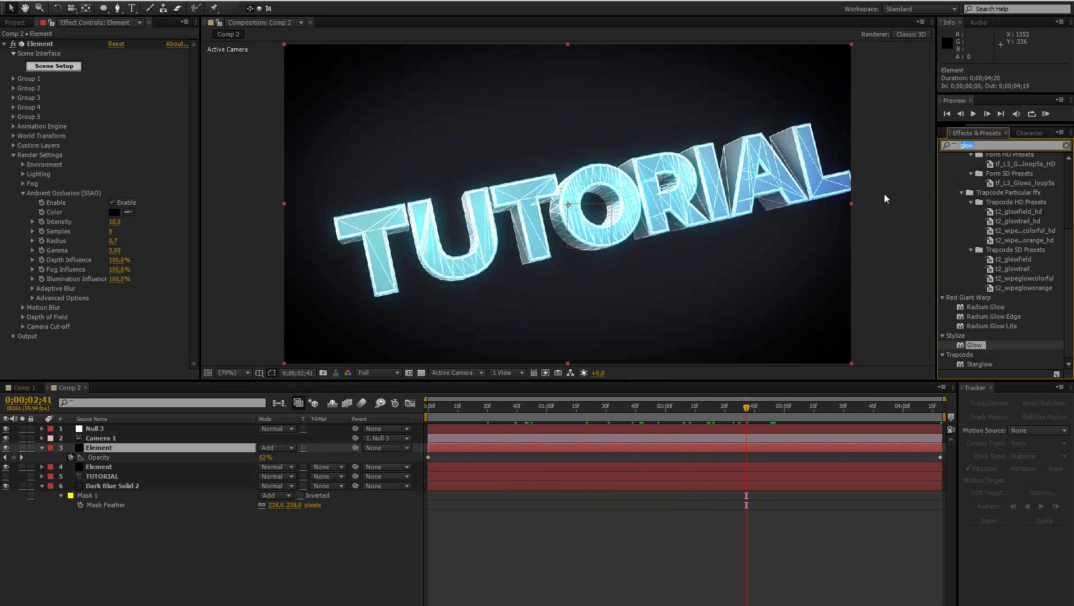
{"action": "type", "text": "shin"}
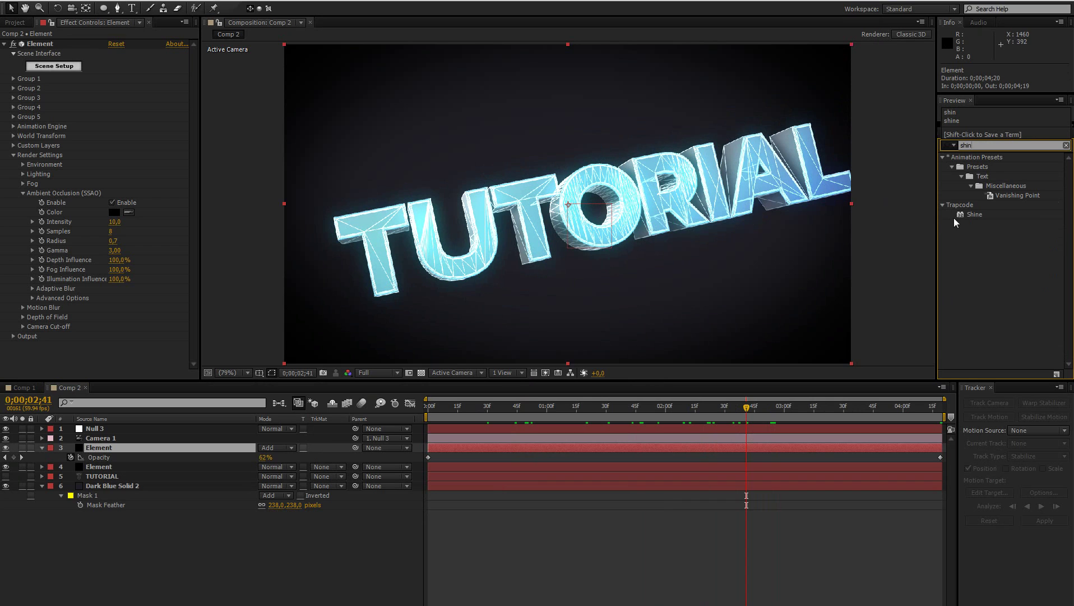
{"action": "left_click_drag", "start_coordinate": [954, 219], "coordinate": [110, 450]}
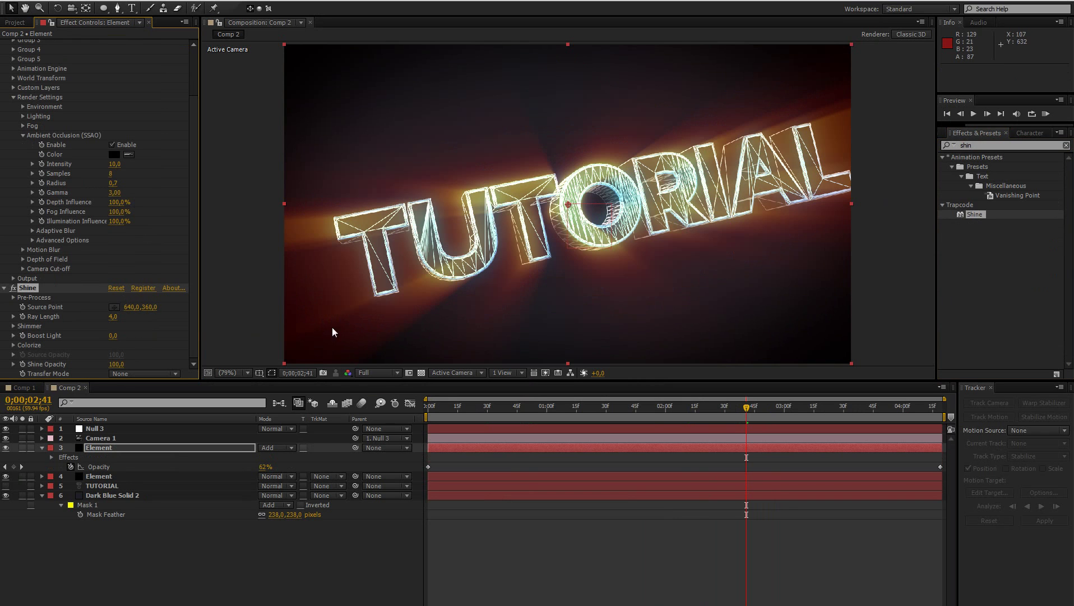
Set Shine Ray Length to 1, then shorten it further to 0.2.
{"action": "left_click_drag", "start_coordinate": [459, 413], "coordinate": [942, 414]}
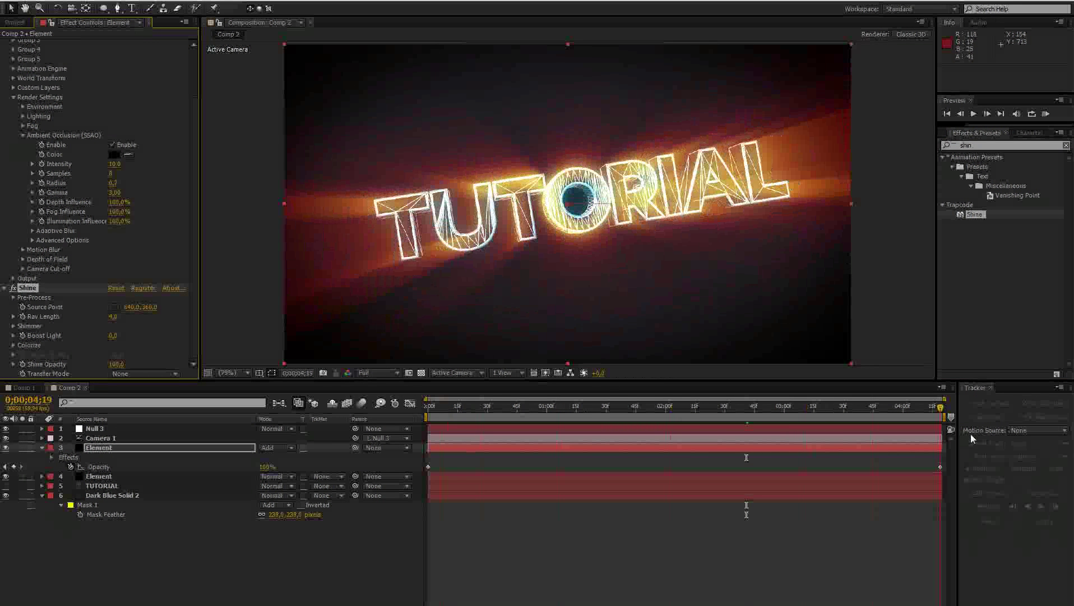
{"action": "left_click", "coordinate": [114, 317]}
{"action": "type", "text": "1"}
{"action": "key", "text": "Return"}
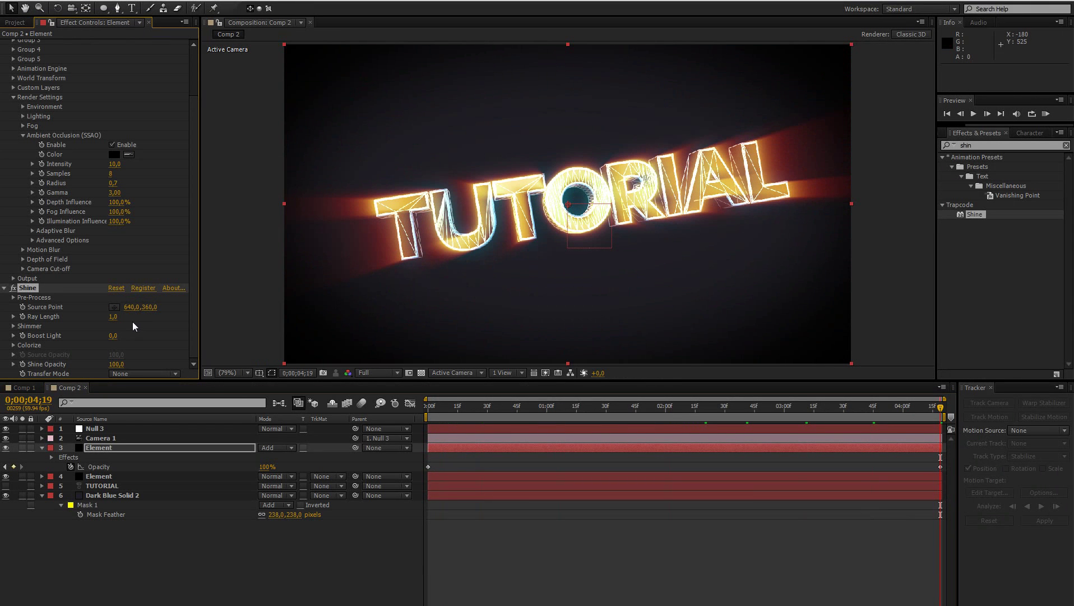
{"action": "left_click_drag", "start_coordinate": [112, 316], "coordinate": [111, 317]}
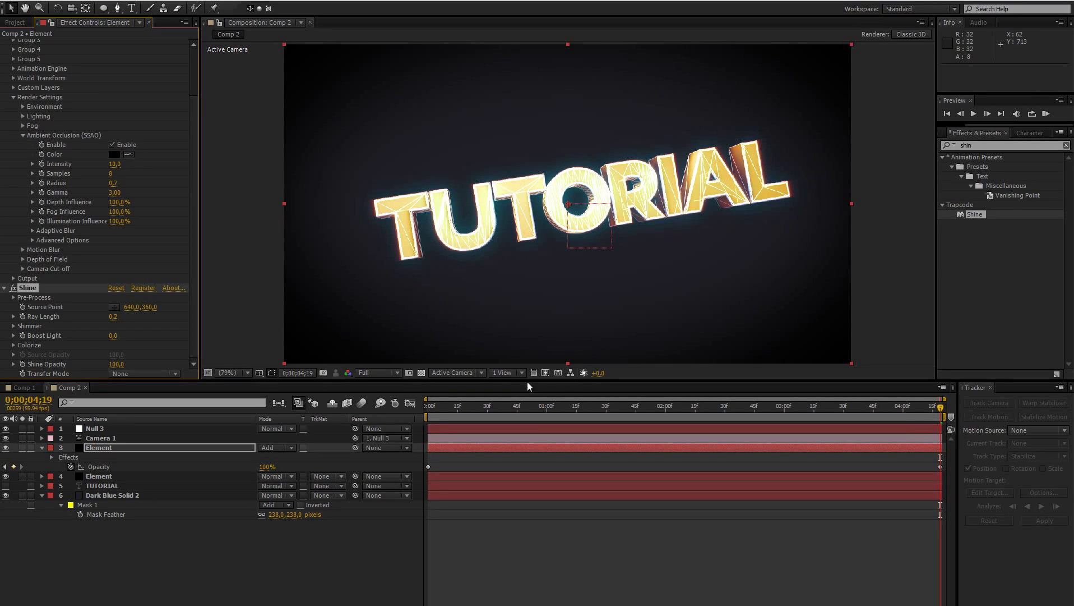
Play back the animation and finish on the final solid frame.
{"action": "left_click_drag", "start_coordinate": [541, 409], "coordinate": [649, 410]}
{"action": "left_click", "coordinate": [608, 411]}
{"action": "key", "text": "space"}
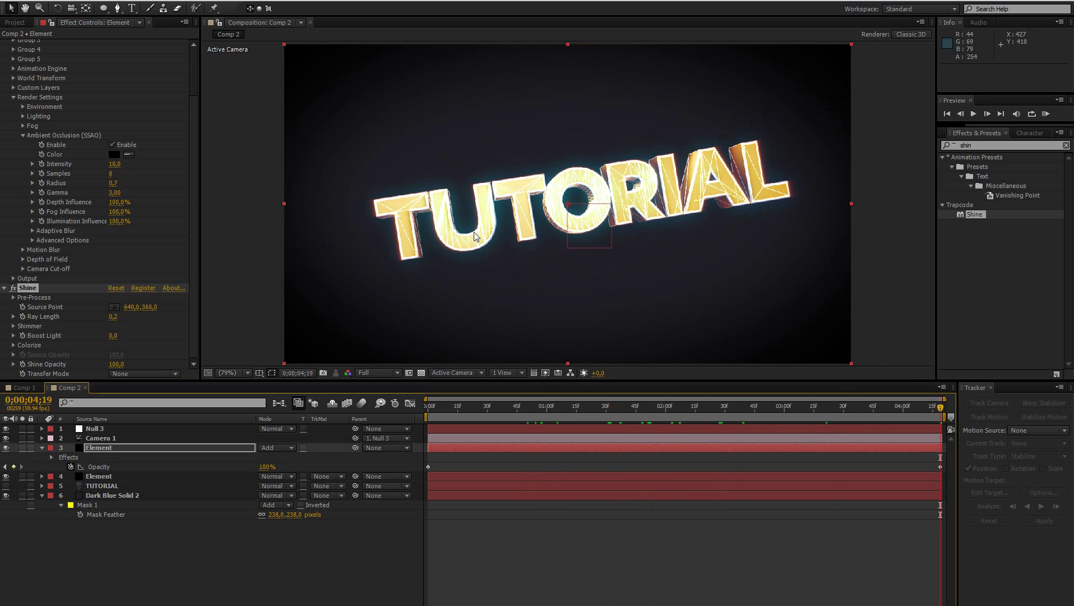
{"action": "left_click", "coordinate": [559, 407]}
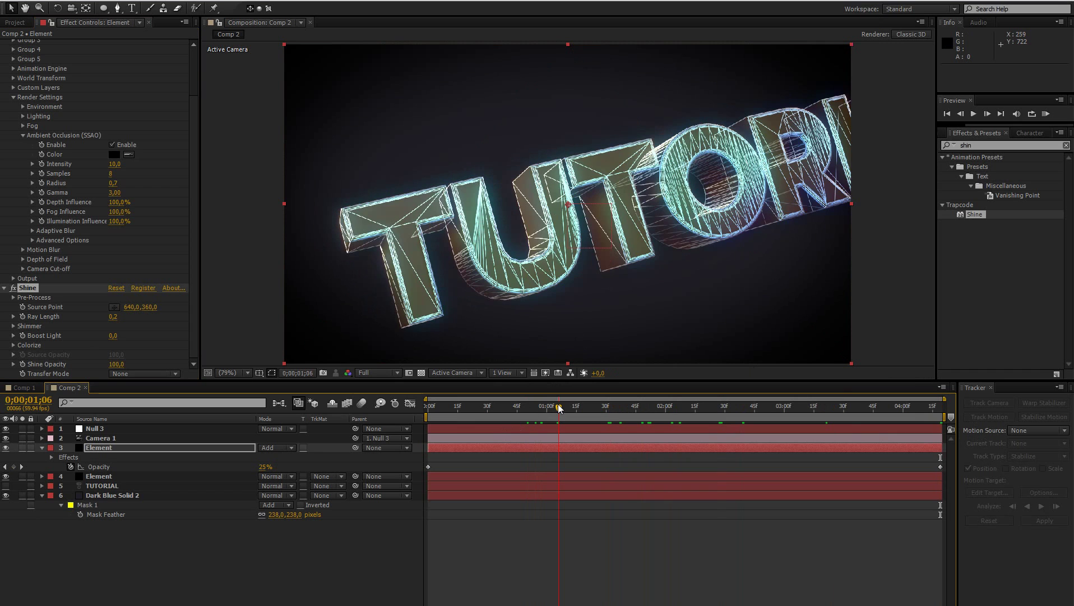
{"action": "left_click", "coordinate": [827, 406]}
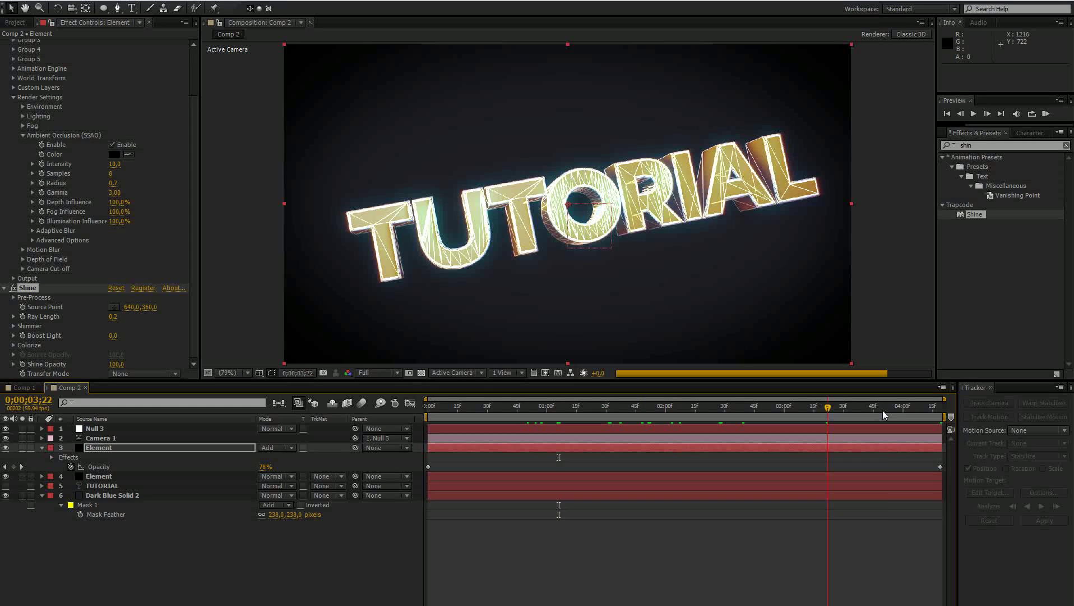
{"action": "left_click_drag", "start_coordinate": [883, 414], "coordinate": [951, 422]}
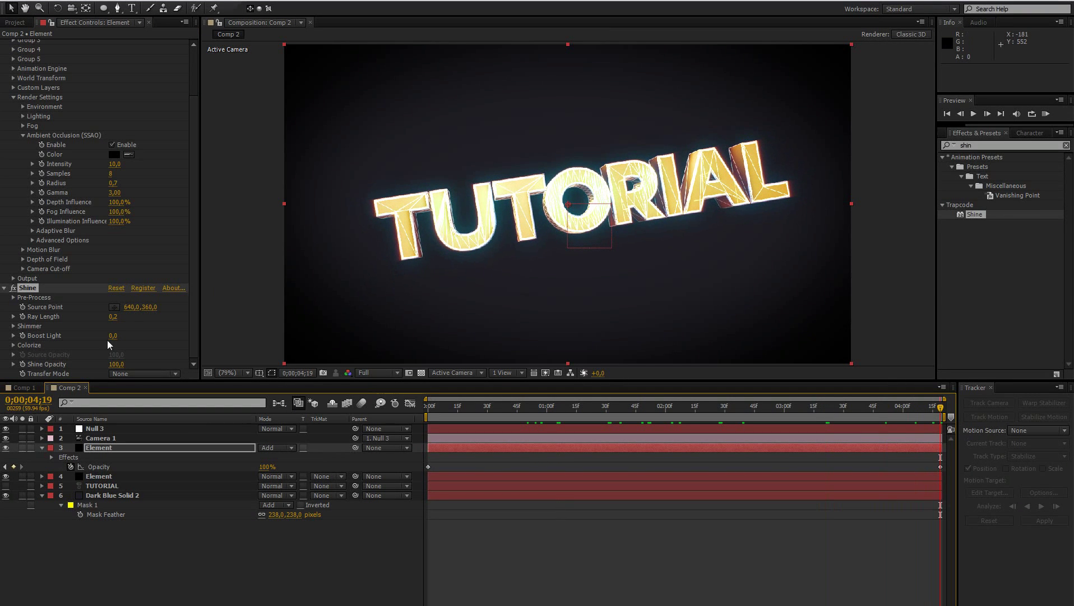
Set Shine's Colorize preset to Electric and check the colour mid-morph.
{"action": "left_click", "coordinate": [14, 344]}
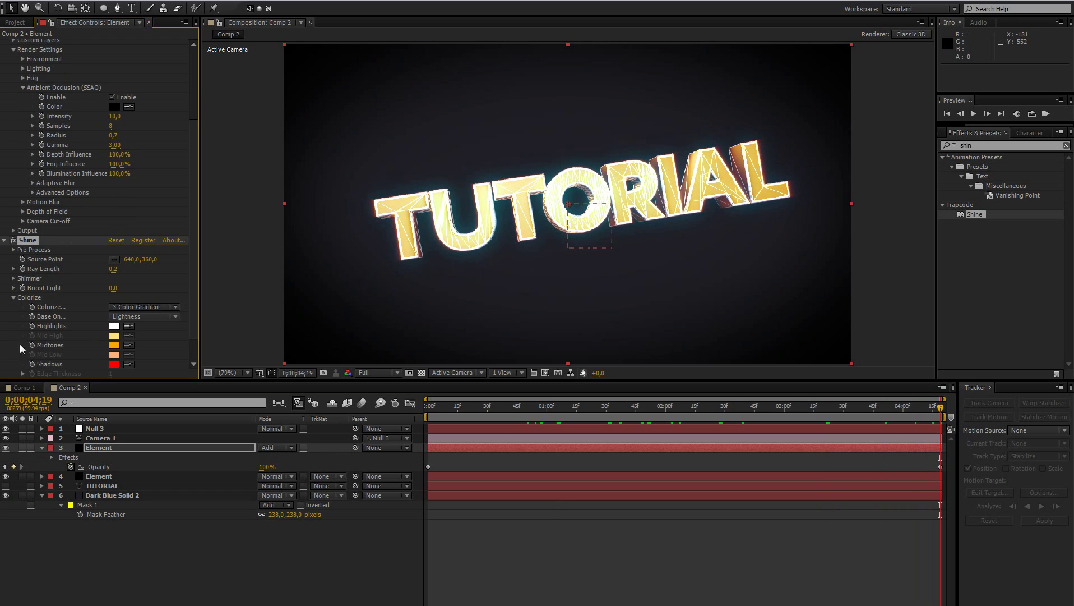
{"action": "left_click", "coordinate": [124, 316]}
{"action": "left_click", "coordinate": [130, 307]}
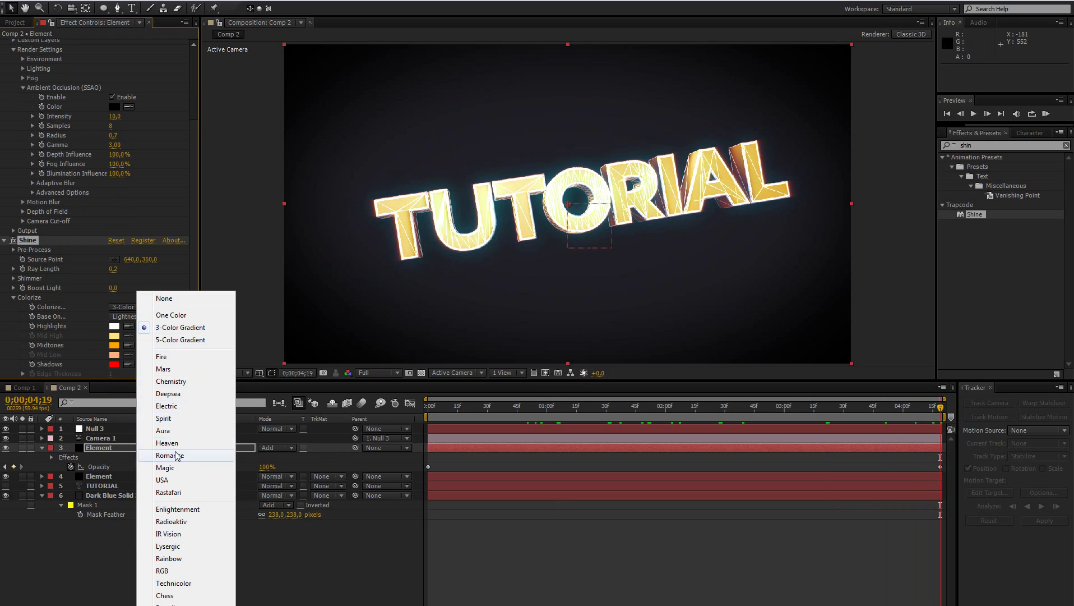
{"action": "left_click", "coordinate": [182, 406]}
{"action": "left_click_drag", "start_coordinate": [670, 415], "coordinate": [757, 416]}
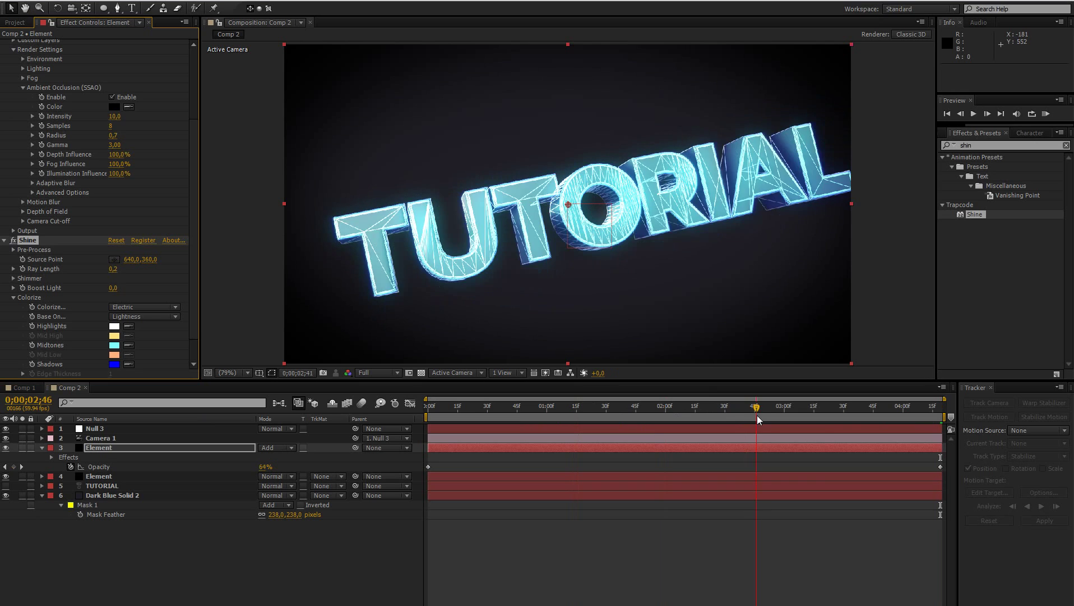
{"action": "left_click", "coordinate": [830, 420]}
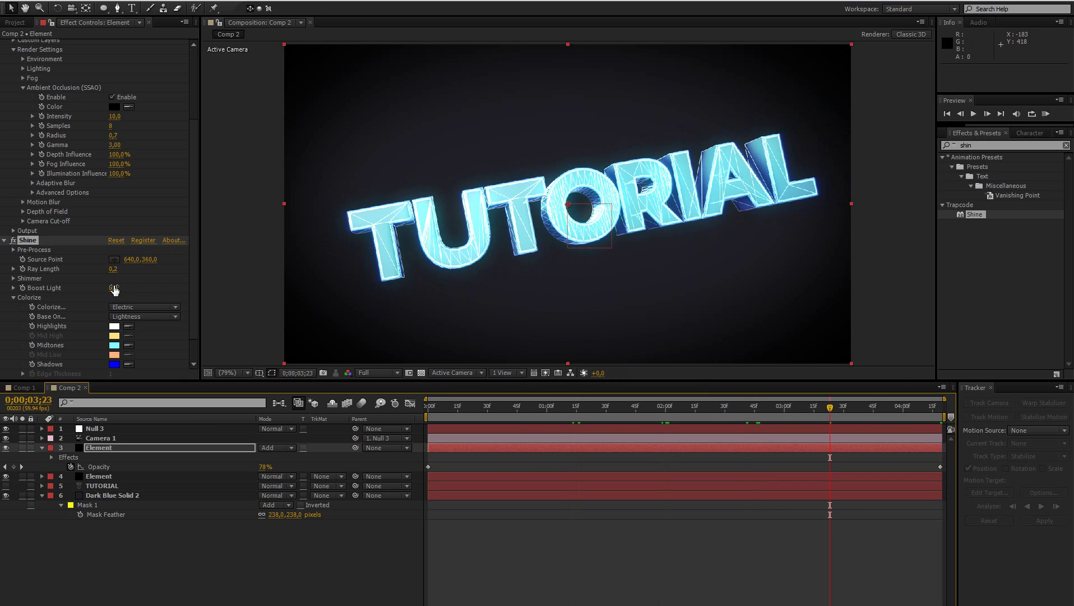
Try boosting Shine light and undo it, then drop Ray Length to 0.1.
{"action": "left_click_drag", "start_coordinate": [113, 289], "coordinate": [157, 263]}
{"action": "key", "text": "ctrl+z"}
{"action": "left_click_drag", "start_coordinate": [538, 402], "coordinate": [1001, 454]}
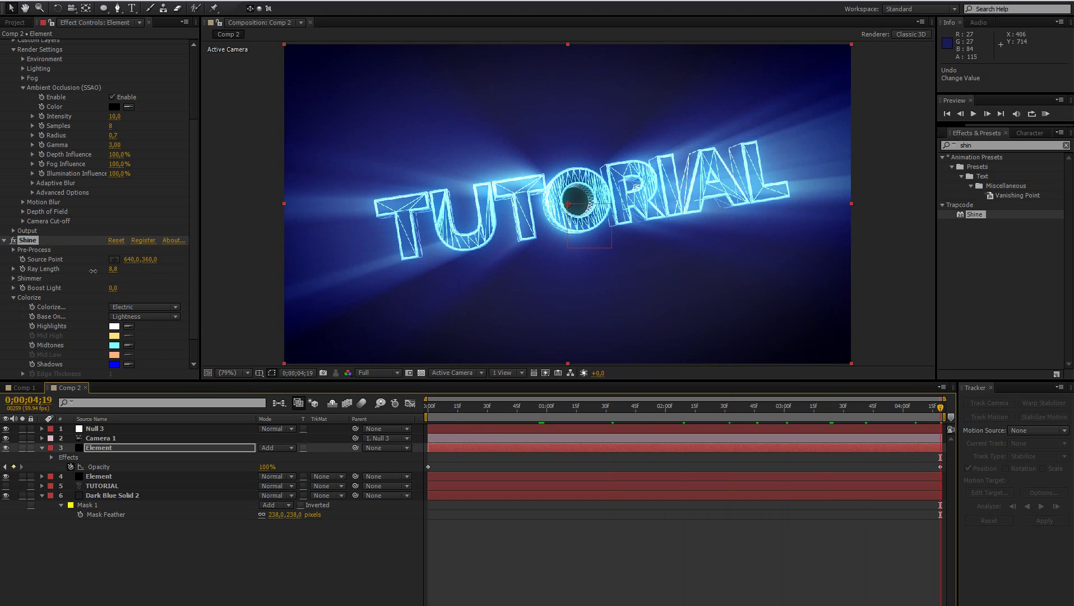
{"action": "left_click_drag", "start_coordinate": [75, 274], "coordinate": [14, 279]}
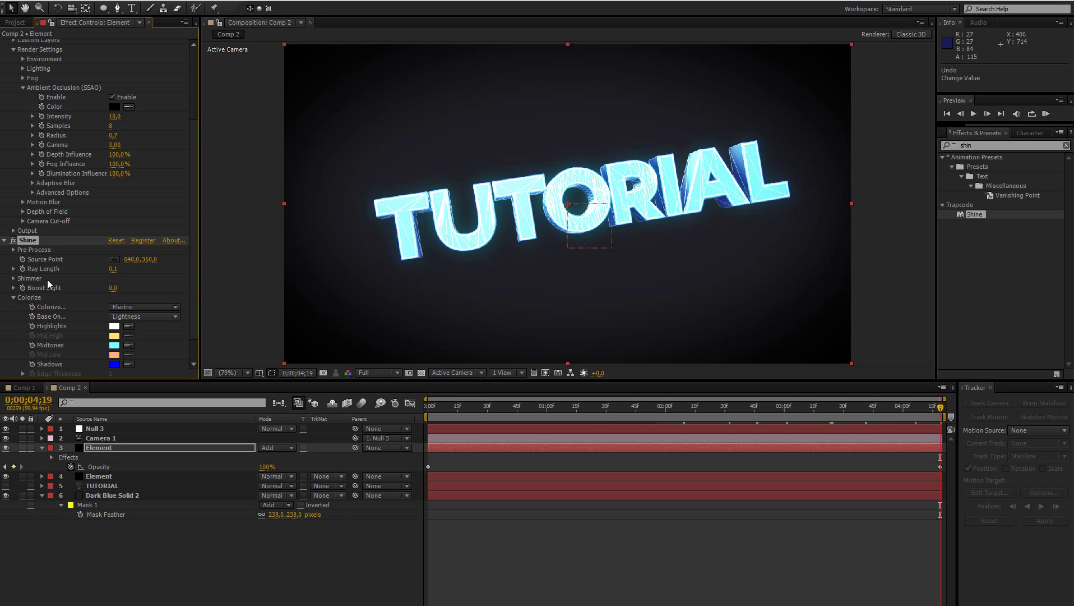
{"action": "left_click_drag", "start_coordinate": [566, 411], "coordinate": [672, 412]}
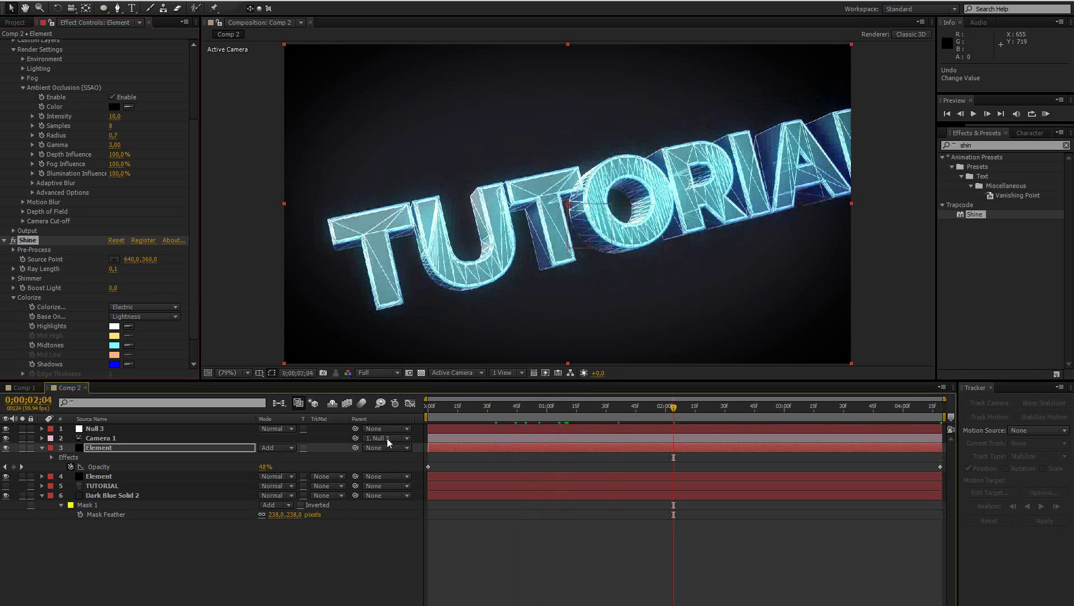
In Comp 1, hide Adjustment Layer 1 and the Black Solid 2 letterbox, then return to Comp 2.
{"action": "left_click", "coordinate": [18, 387]}
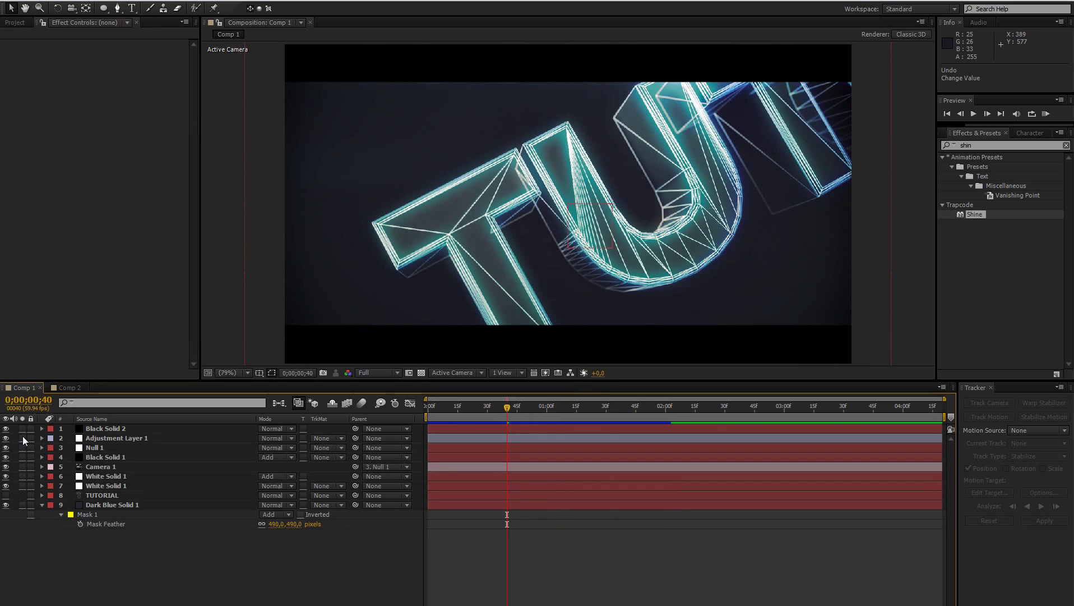
{"action": "left_click", "coordinate": [6, 438]}
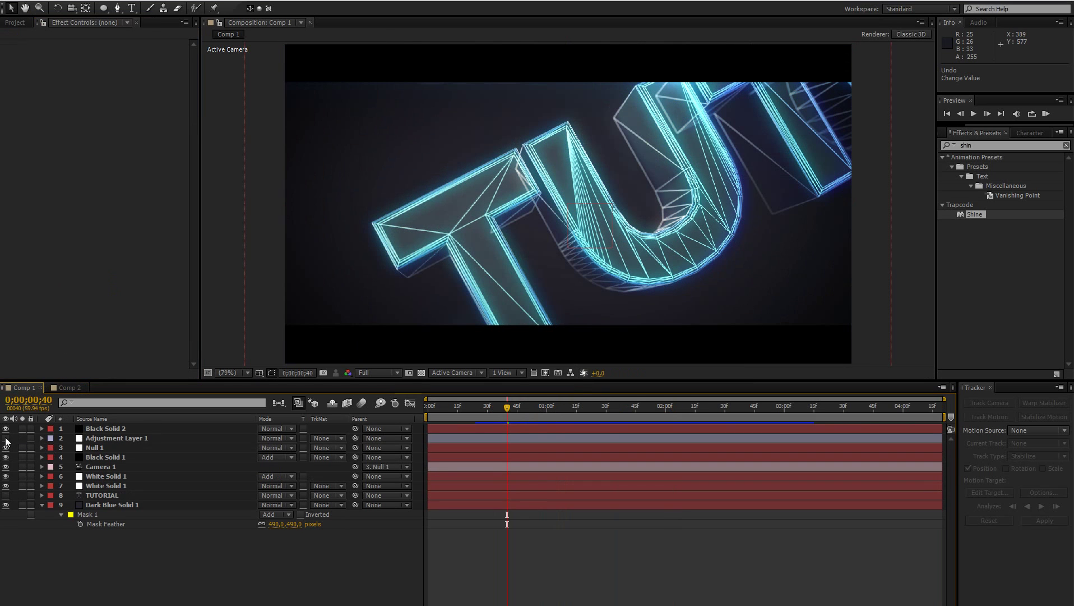
{"action": "left_click", "coordinate": [5, 428]}
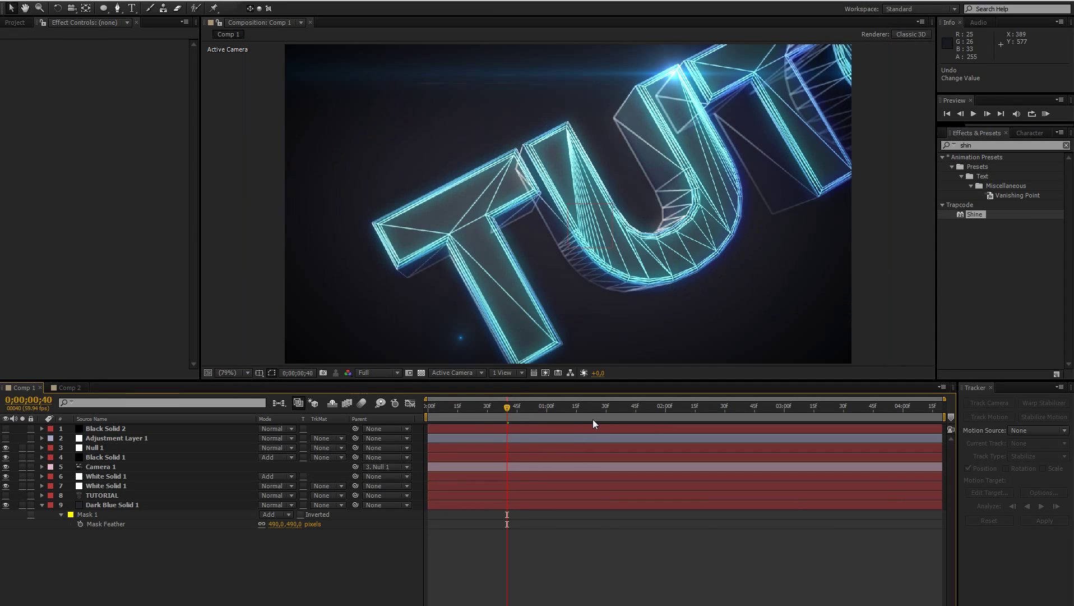
{"action": "left_click_drag", "start_coordinate": [594, 413], "coordinate": [632, 408]}
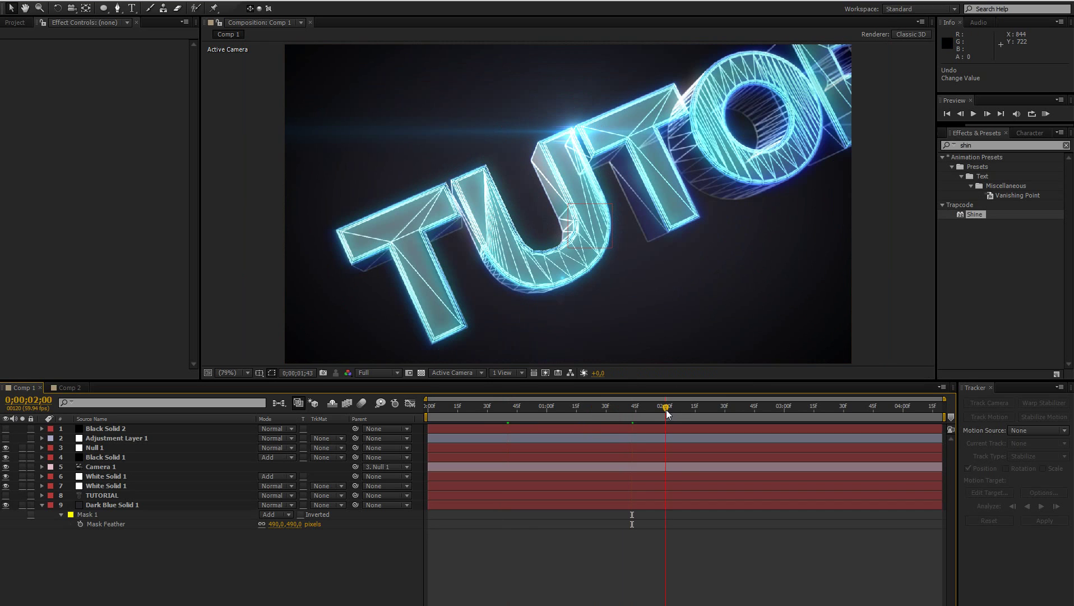
{"action": "left_click_drag", "start_coordinate": [667, 413], "coordinate": [669, 407]}
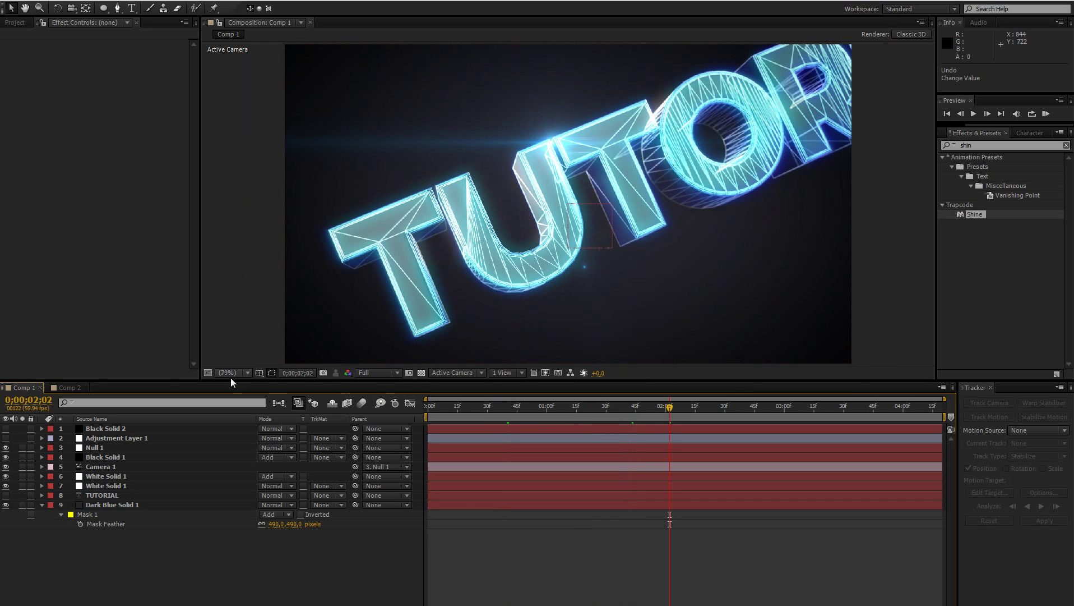
{"action": "left_click", "coordinate": [74, 384]}
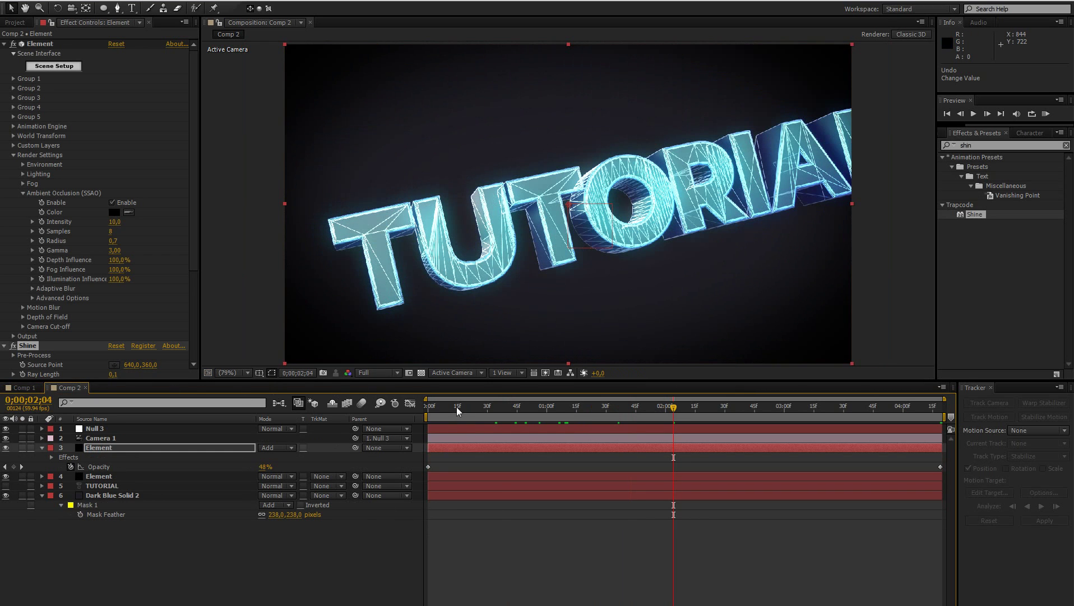
{"action": "left_click_drag", "start_coordinate": [455, 408], "coordinate": [549, 410]}
At the one-second mark, add a black solid layer set to Add blend mode.
{"action": "left_click", "coordinate": [119, 591]}
{"action": "key", "text": "ctrl+y"}
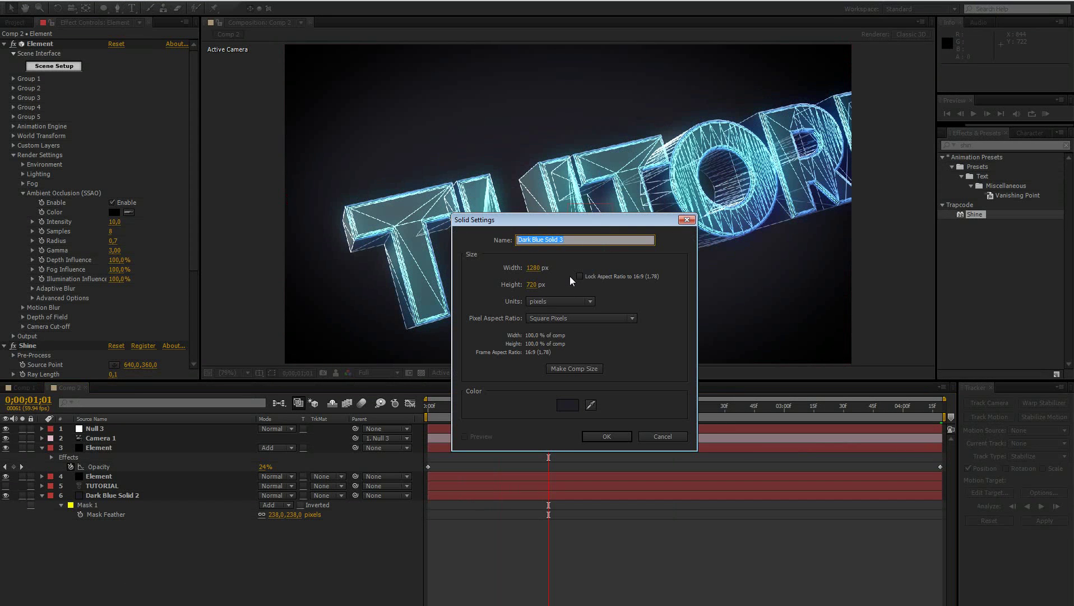
{"action": "left_click", "coordinate": [563, 406]}
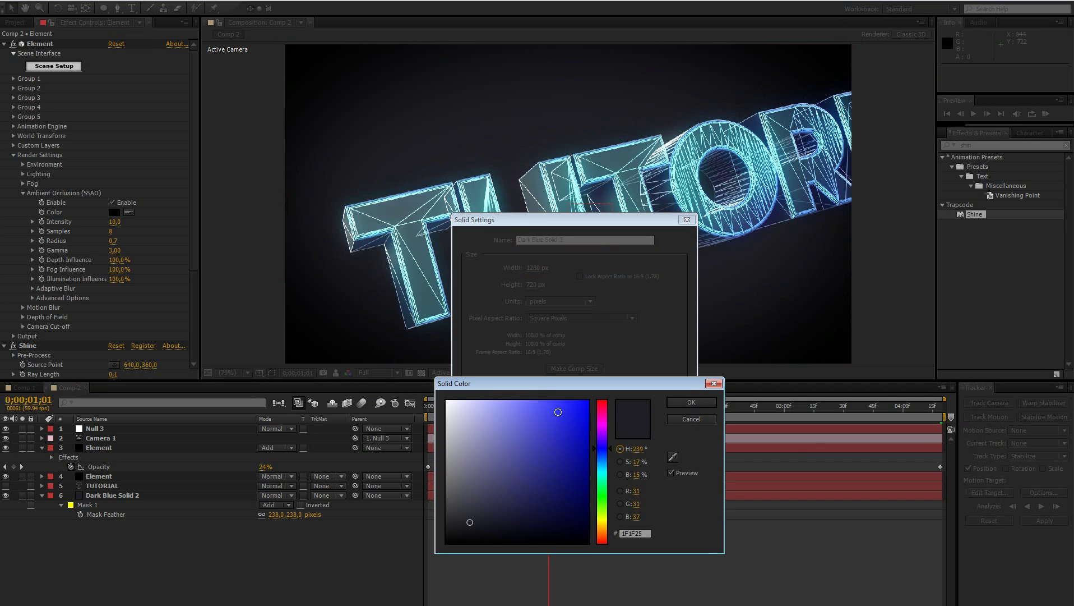
{"action": "left_click", "coordinate": [692, 402]}
{"action": "left_click", "coordinate": [624, 435]}
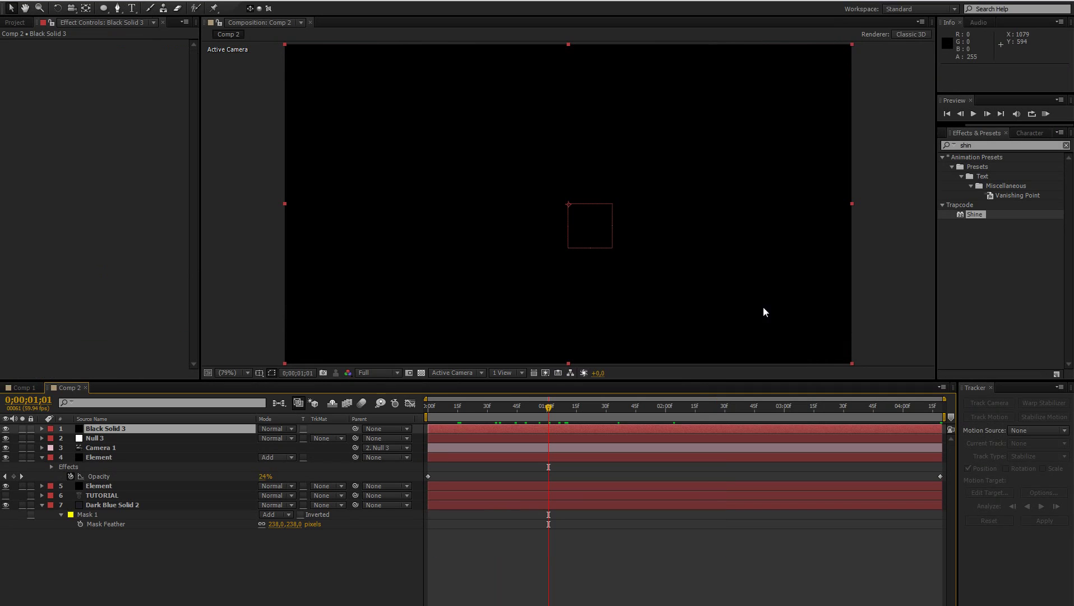
{"action": "left_click", "coordinate": [278, 429]}
{"action": "left_click", "coordinate": [312, 252]}
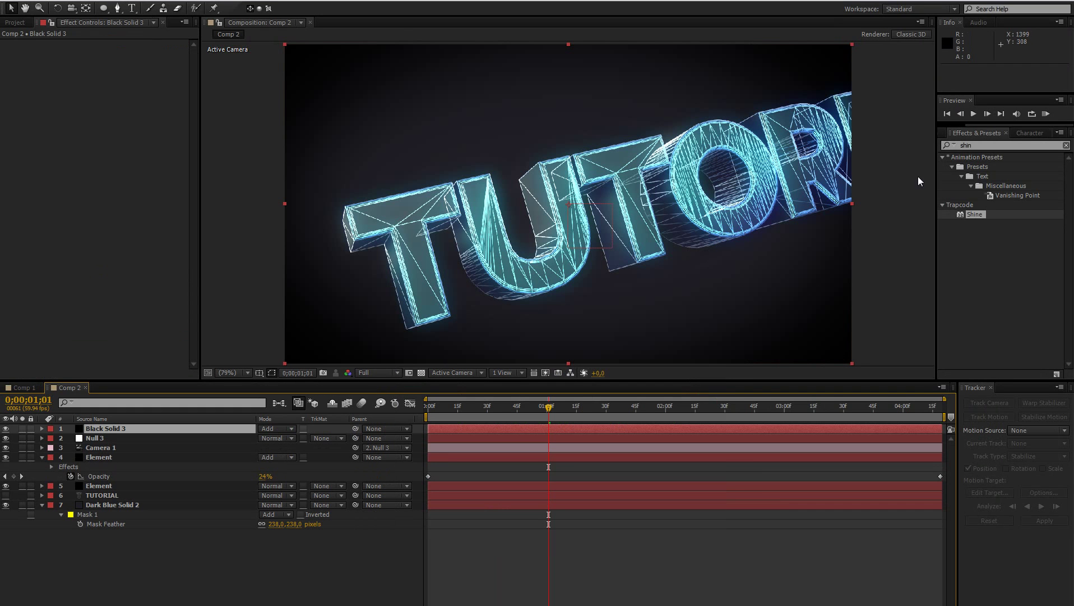
Apply Optical Flares, found by searching 'optical', to Black Solid 3.
{"action": "left_click", "coordinate": [980, 147]}
{"action": "type", "text": "optical"}
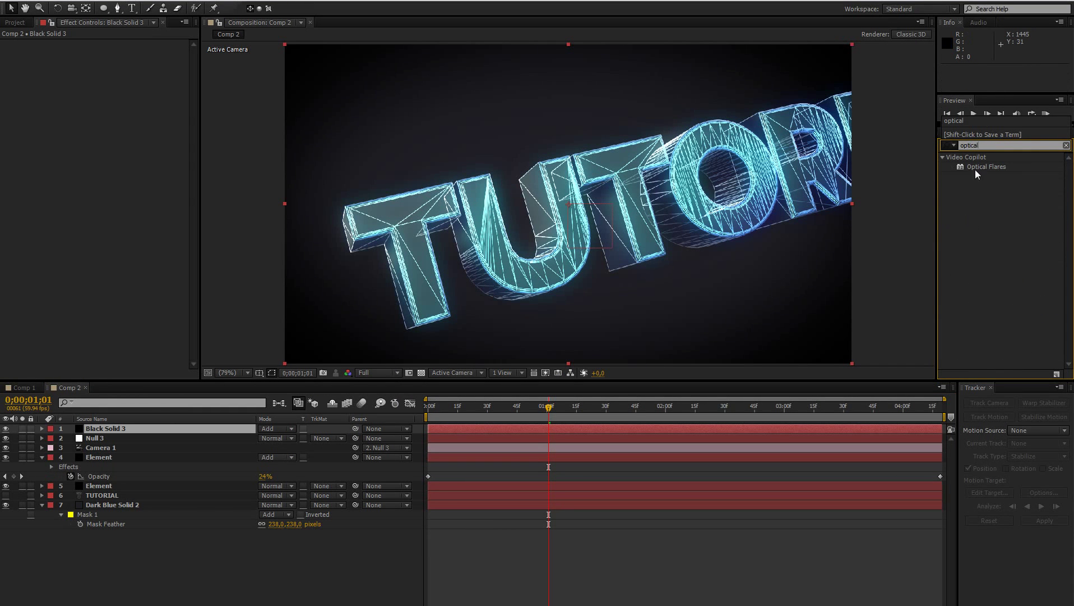
{"action": "left_click_drag", "start_coordinate": [976, 167], "coordinate": [134, 433]}
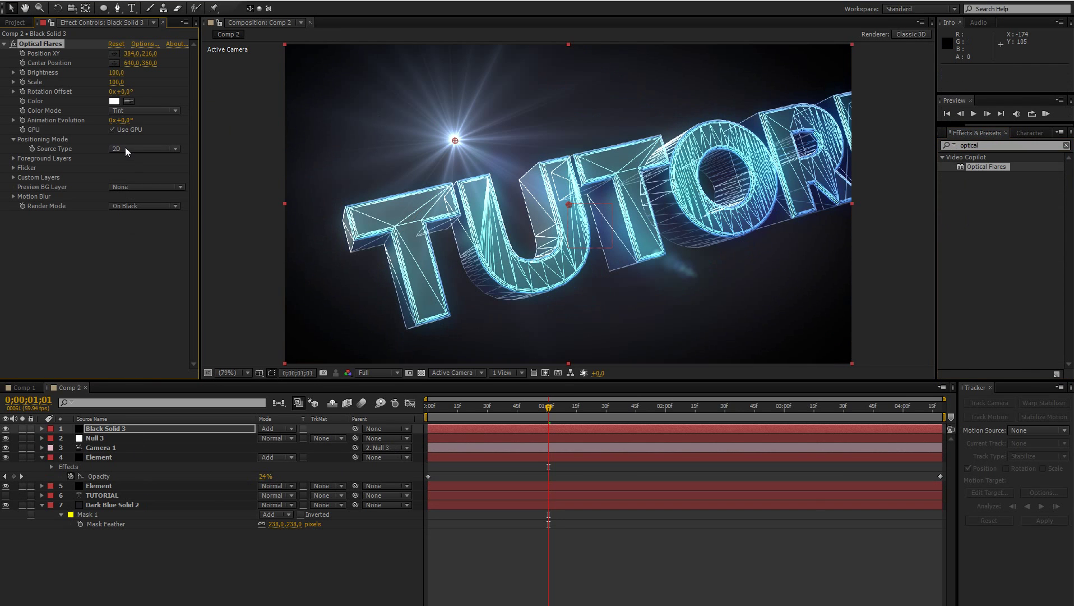
Switch the flare source to 3D, centre it at 540.9, 323.6, and set Brightness 40, Scale 140.
{"action": "left_click", "coordinate": [127, 150]}
{"action": "left_click", "coordinate": [120, 167]}
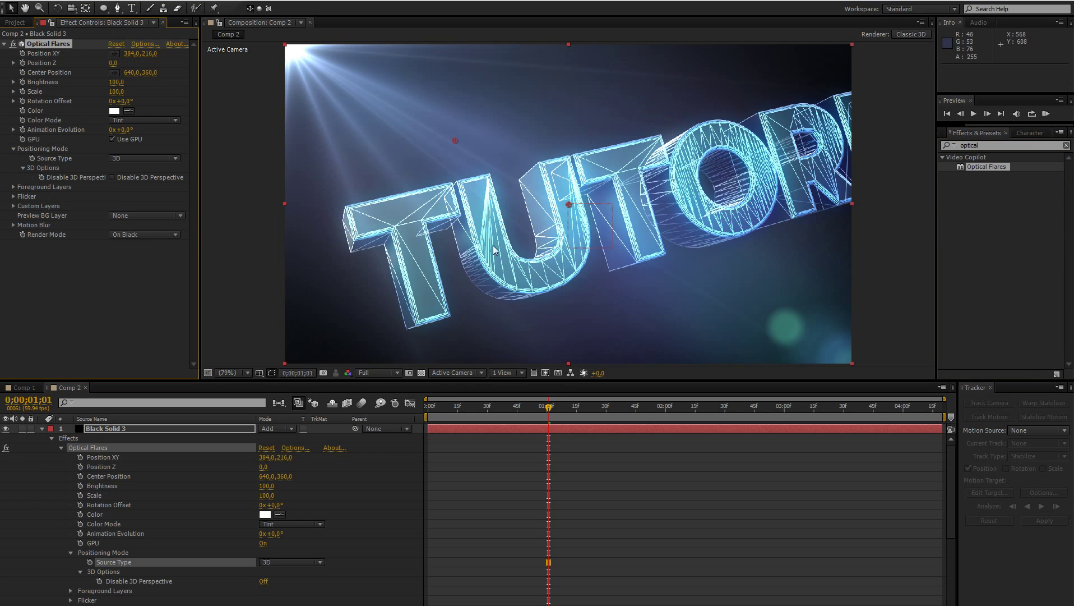
{"action": "left_click_drag", "start_coordinate": [456, 140], "coordinate": [525, 188]}
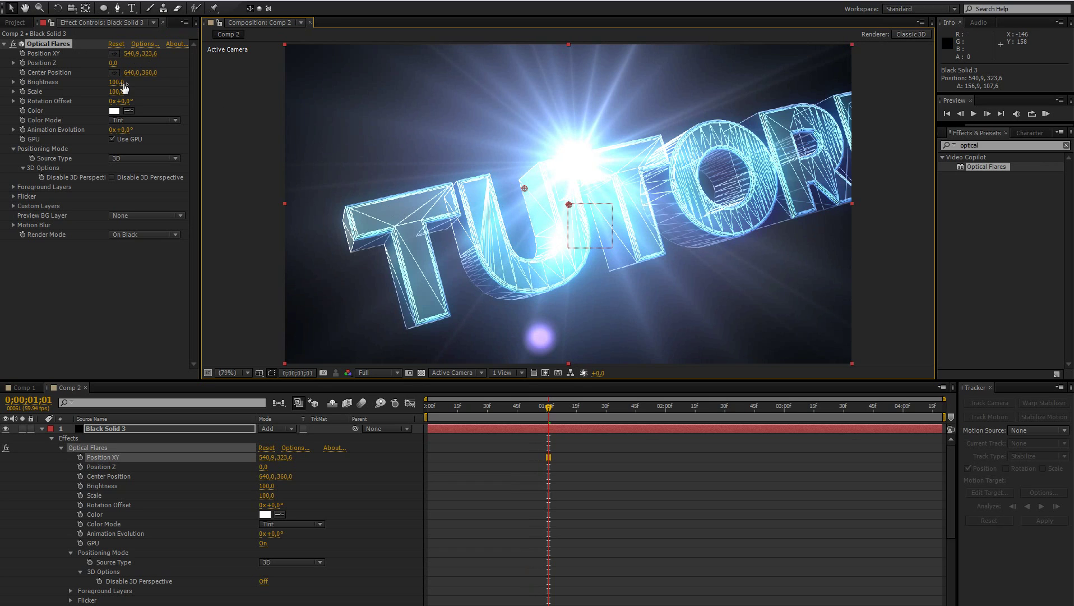
{"action": "mouse_move", "coordinate": [116, 91]}
{"action": "left_mouse_down"}
{"action": "mouse_move", "coordinate": [105, 92]}
{"action": "mouse_move", "coordinate": [110, 82]}
{"action": "mouse_move", "coordinate": [122, 93]}
{"action": "left_mouse_up"}
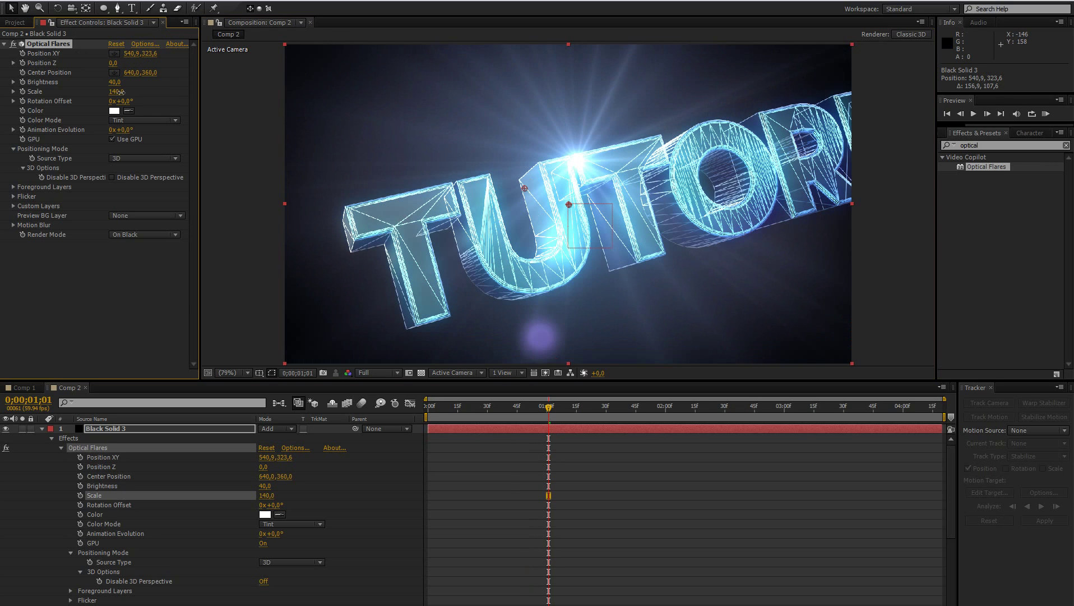
Load the blue Cool Flare preset from the Motion Graphics folder in Optical Flares options.
{"action": "left_click", "coordinate": [142, 45]}
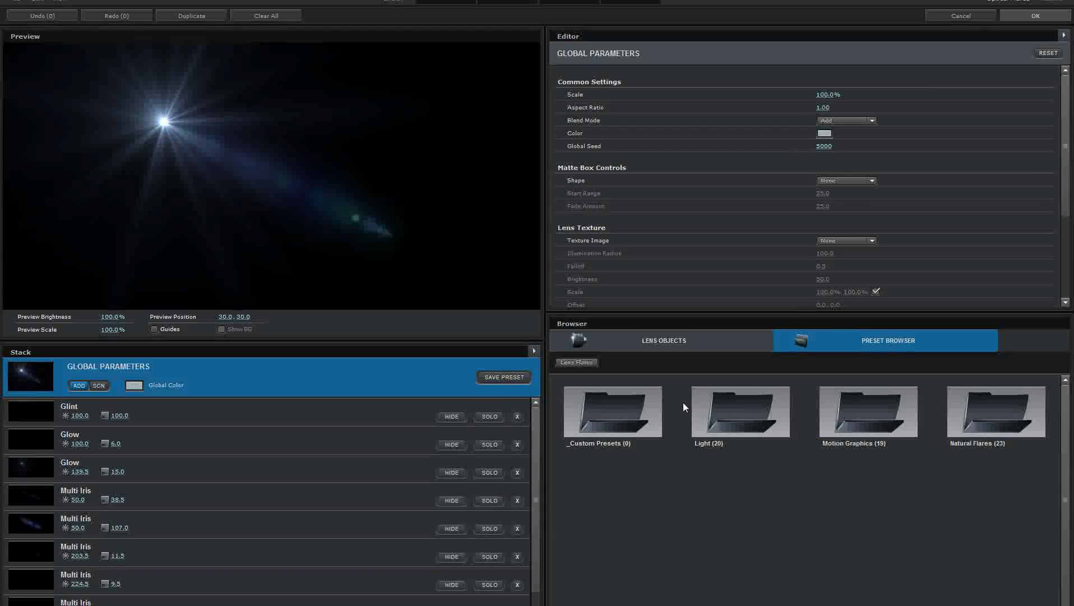
{"action": "left_click", "coordinate": [728, 412]}
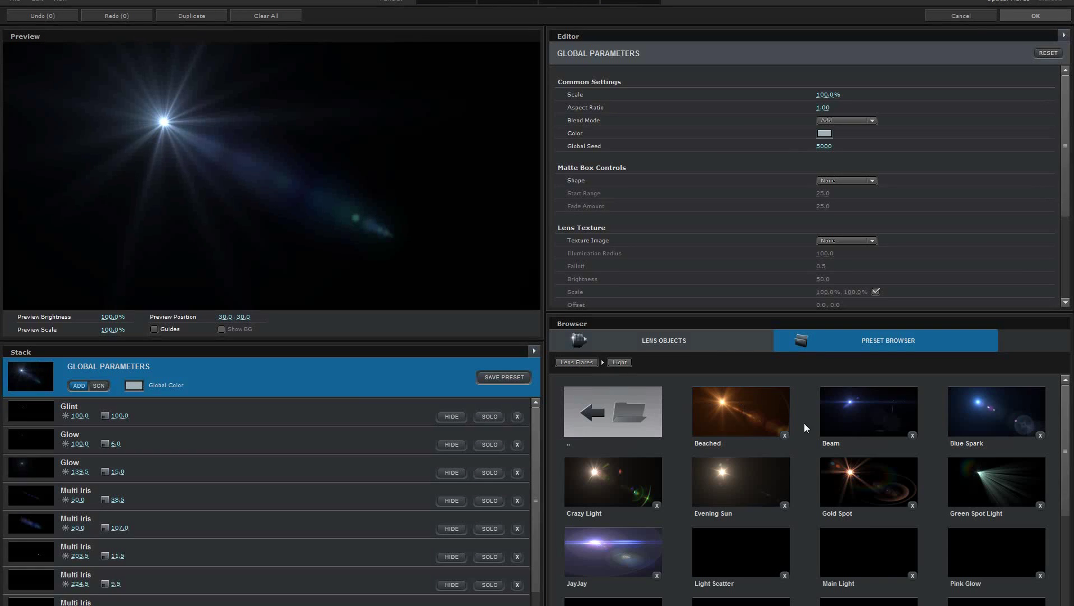
{"action": "left_click", "coordinate": [630, 412]}
{"action": "left_click", "coordinate": [878, 426]}
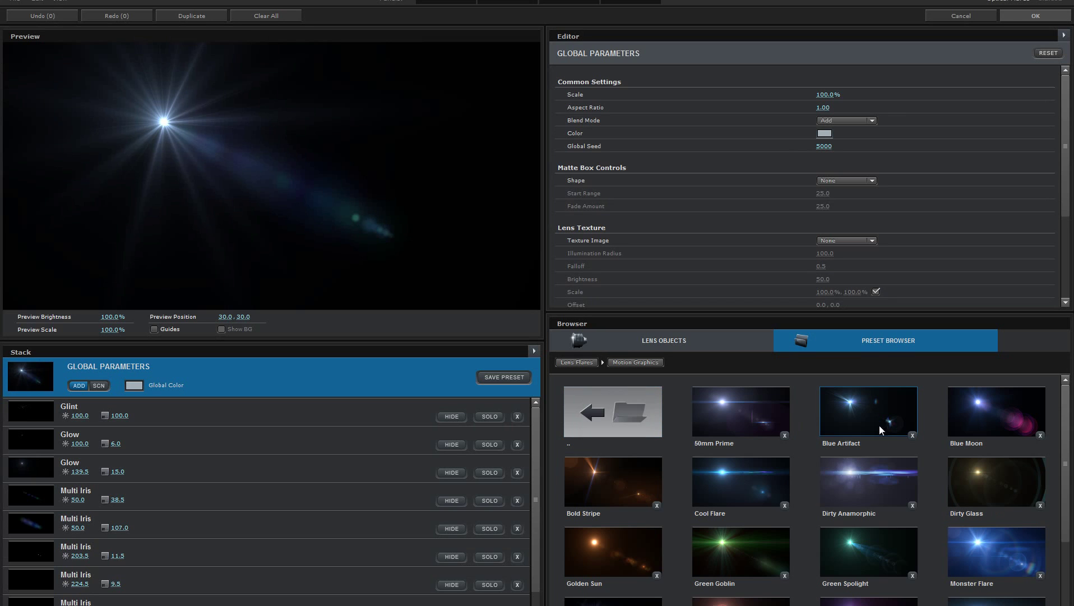
{"action": "left_click", "coordinate": [762, 482]}
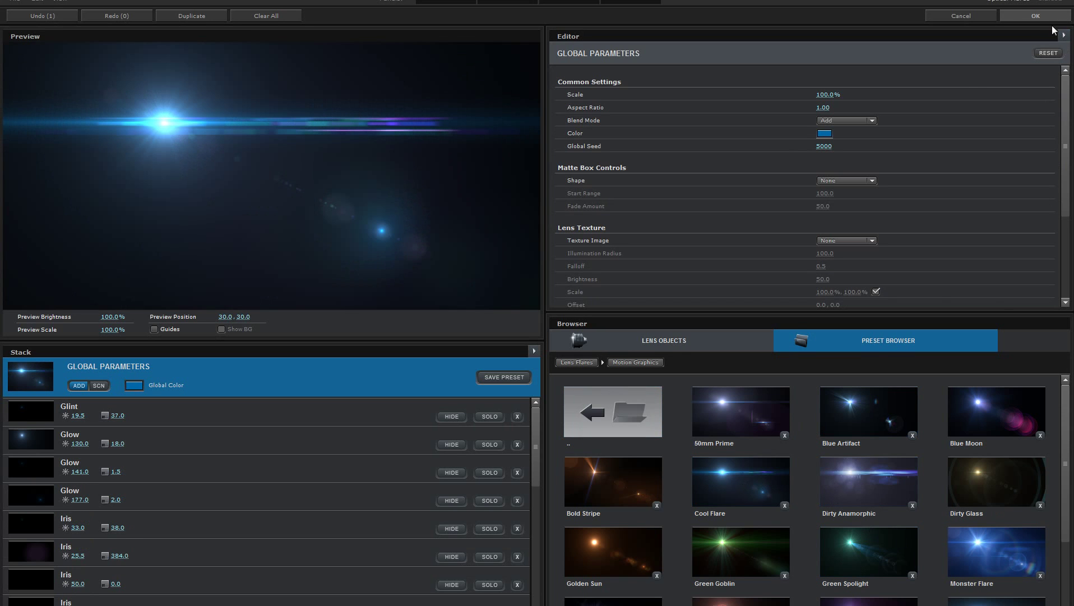
{"action": "left_click", "coordinate": [1035, 15]}
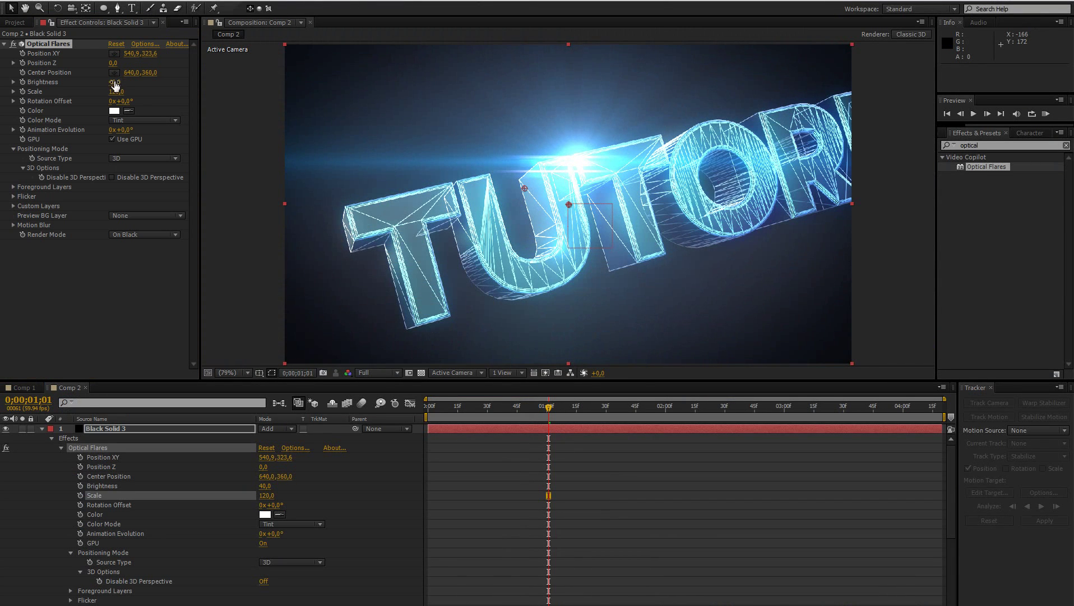
Dim Comp 2's flare to Brightness 30, place it at 642.1, 322.3, and rewind the playhead.
{"action": "left_click_drag", "start_coordinate": [115, 85], "coordinate": [105, 93]}
{"action": "left_click_drag", "start_coordinate": [524, 188], "coordinate": [619, 180]}
{"action": "left_click_drag", "start_coordinate": [530, 404], "coordinate": [951, 407]}
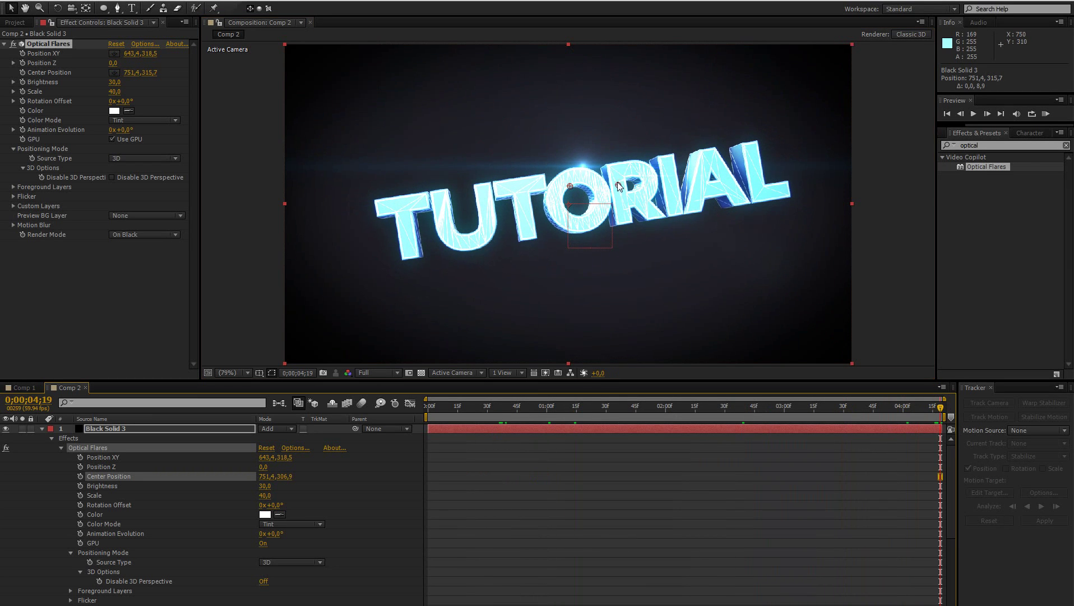
{"action": "left_click_drag", "start_coordinate": [617, 180], "coordinate": [573, 186]}
{"action": "left_click", "coordinate": [549, 463]}
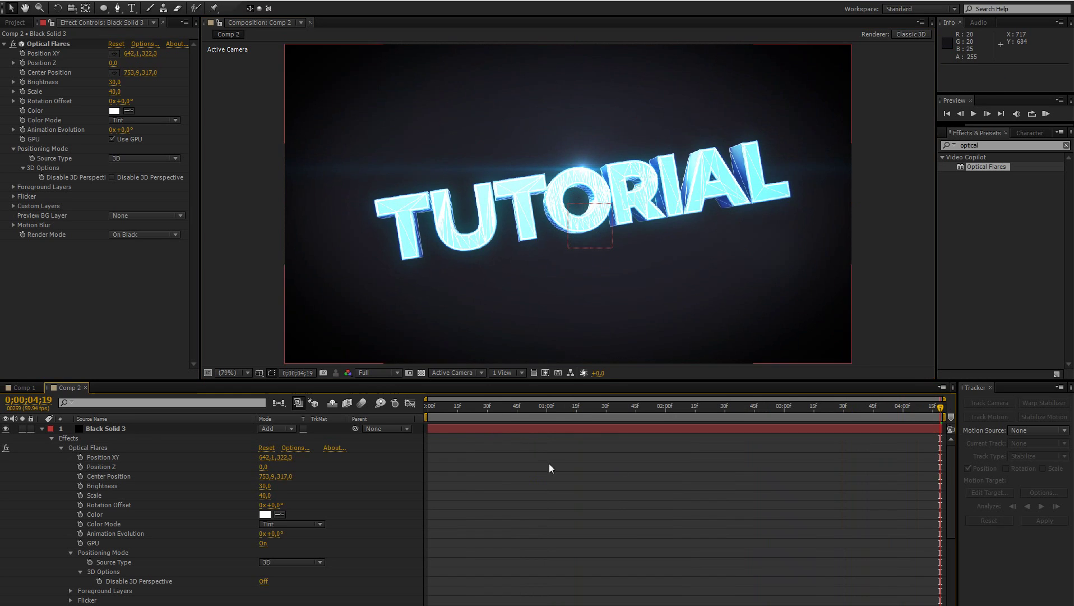
{"action": "left_click", "coordinate": [42, 429]}
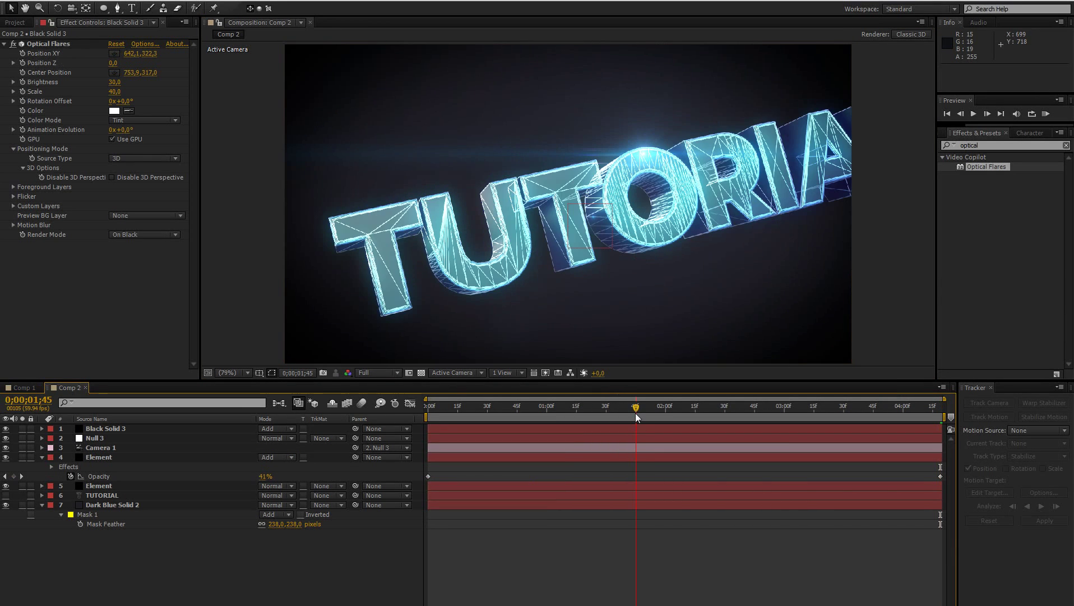
{"action": "left_click_drag", "start_coordinate": [638, 417], "coordinate": [474, 420]}
Keyframe Comp 1's Camera 1 Focus Distance at 5607.2 pixels, then go back to Comp 2.
{"action": "left_click", "coordinate": [8, 388]}
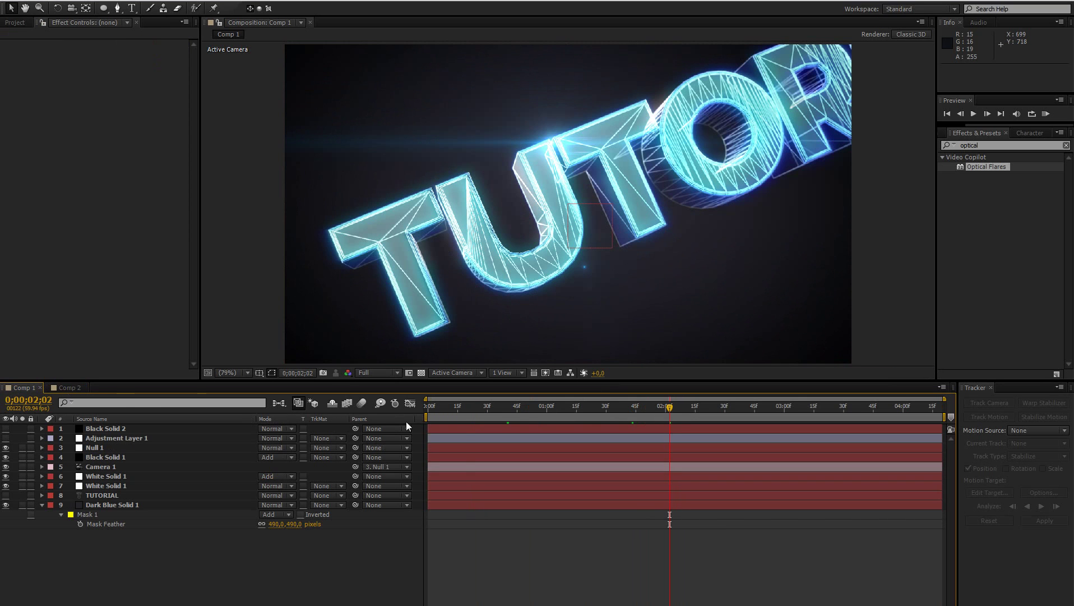
{"action": "left_click_drag", "start_coordinate": [466, 406], "coordinate": [467, 406]}
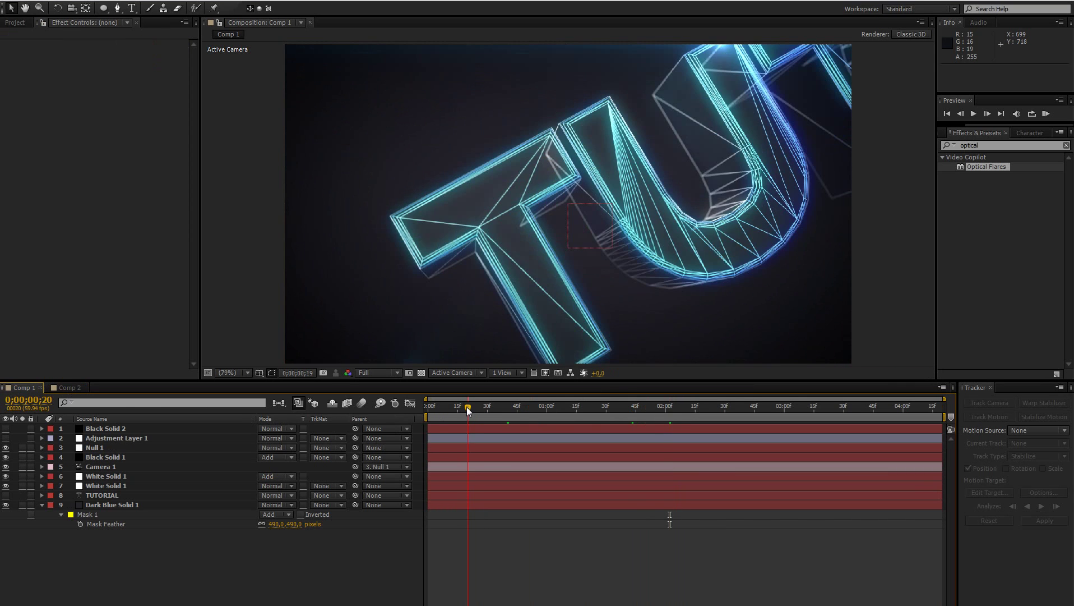
{"action": "left_click", "coordinate": [91, 456]}
{"action": "left_click", "coordinate": [94, 465]}
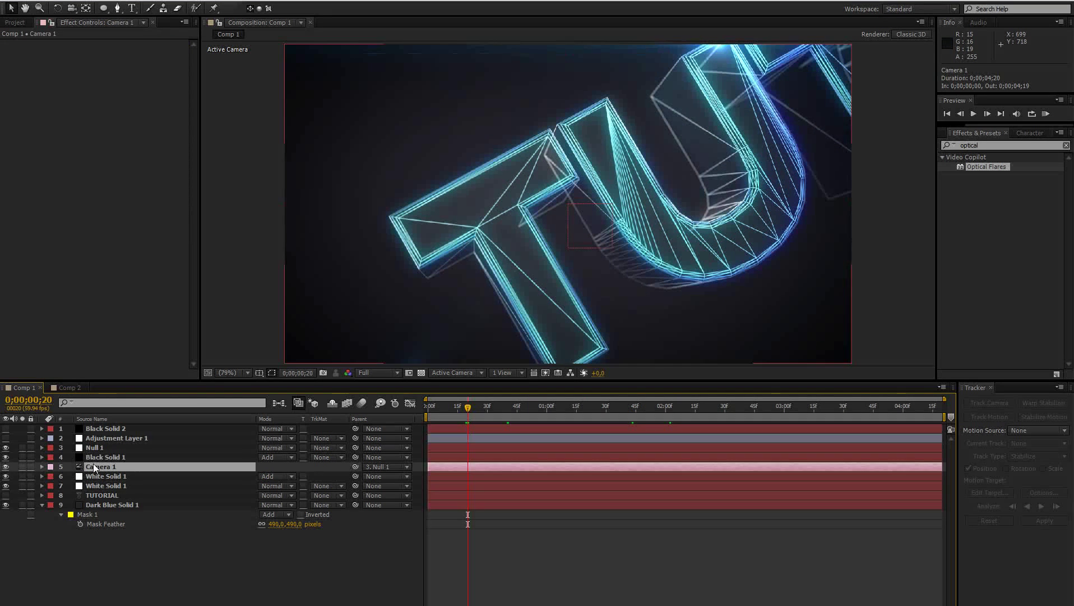
{"action": "left_click", "coordinate": [41, 467]}
{"action": "left_click", "coordinate": [51, 485]}
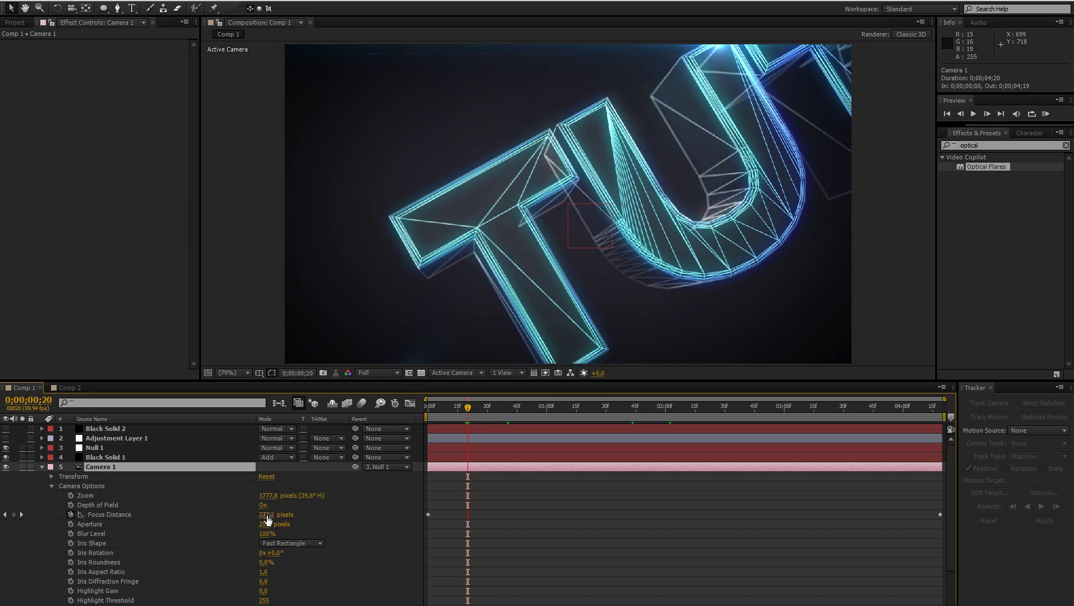
{"action": "left_click_drag", "start_coordinate": [267, 518], "coordinate": [642, 516]}
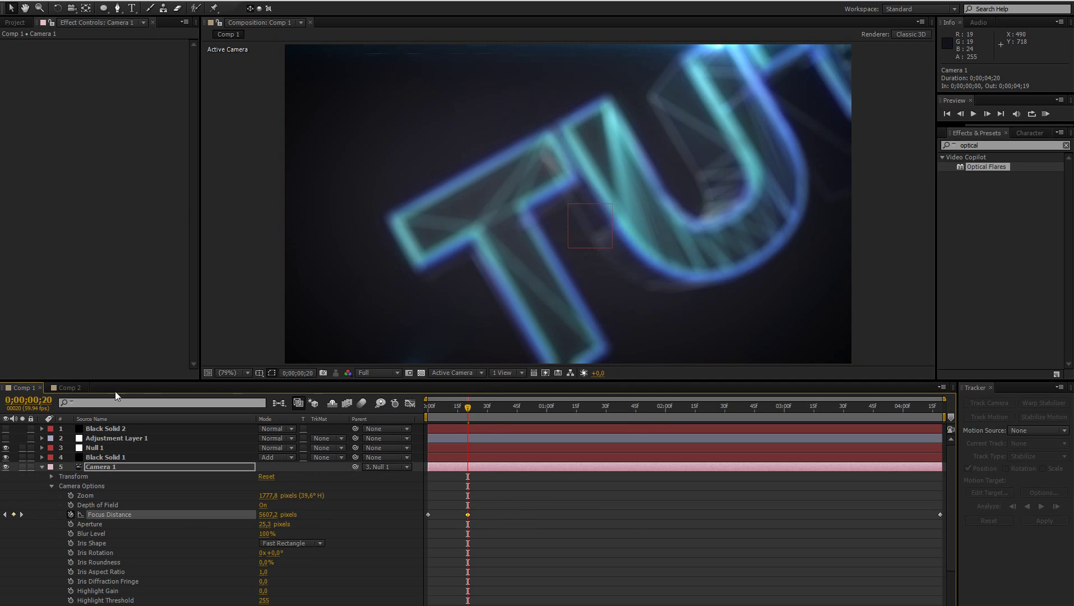
{"action": "left_click", "coordinate": [67, 387]}
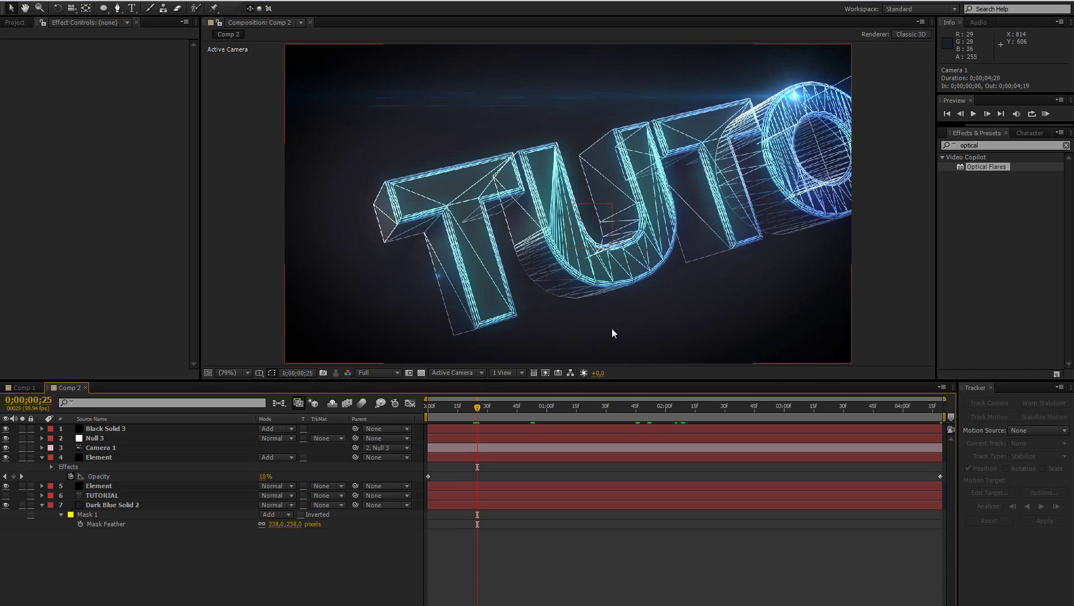
{"action": "left_click", "coordinate": [120, 455]}
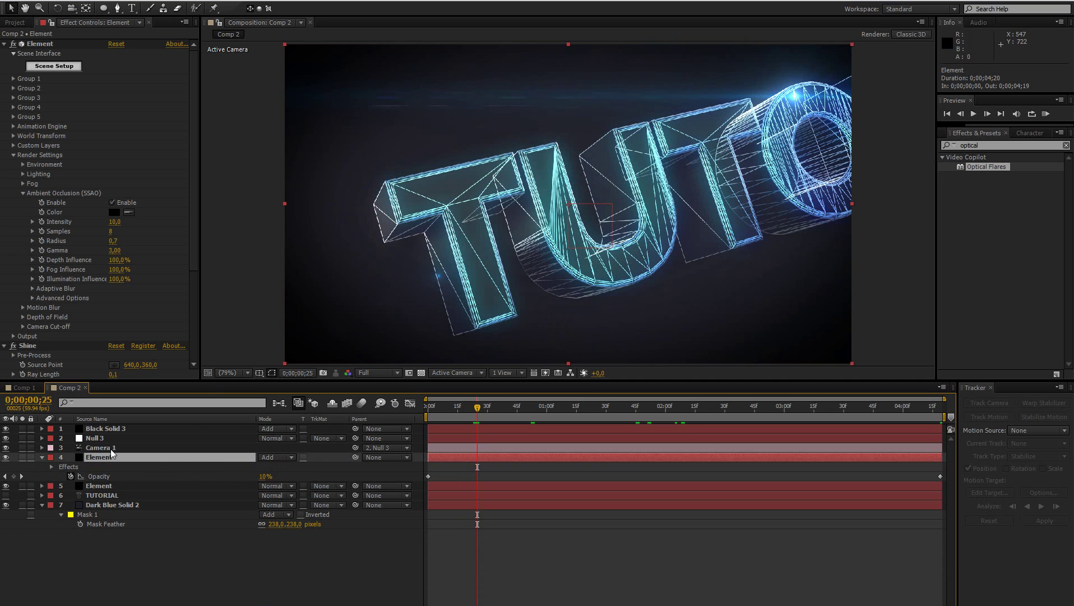
{"action": "mouse_move", "coordinate": [472, 412]}
{"action": "left_mouse_down"}
{"action": "mouse_move", "coordinate": [700, 403]}
{"action": "mouse_move", "coordinate": [940, 424]}
{"action": "mouse_move", "coordinate": [841, 410]}
{"action": "mouse_move", "coordinate": [491, 405]}
{"action": "left_mouse_up"}
{"action": "key", "text": "space"}
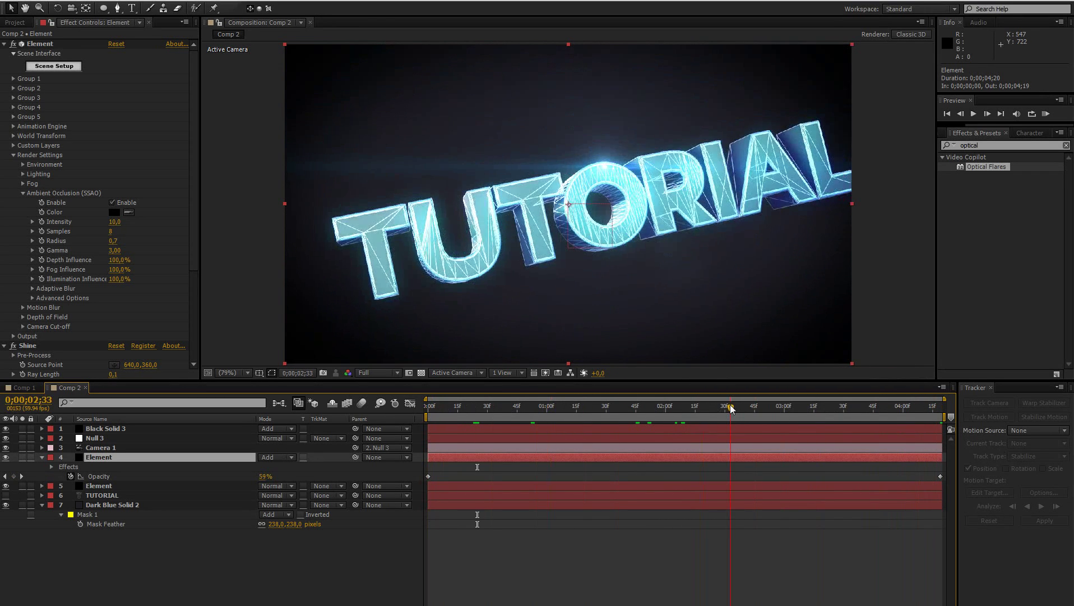
{"action": "left_click", "coordinate": [108, 486]}
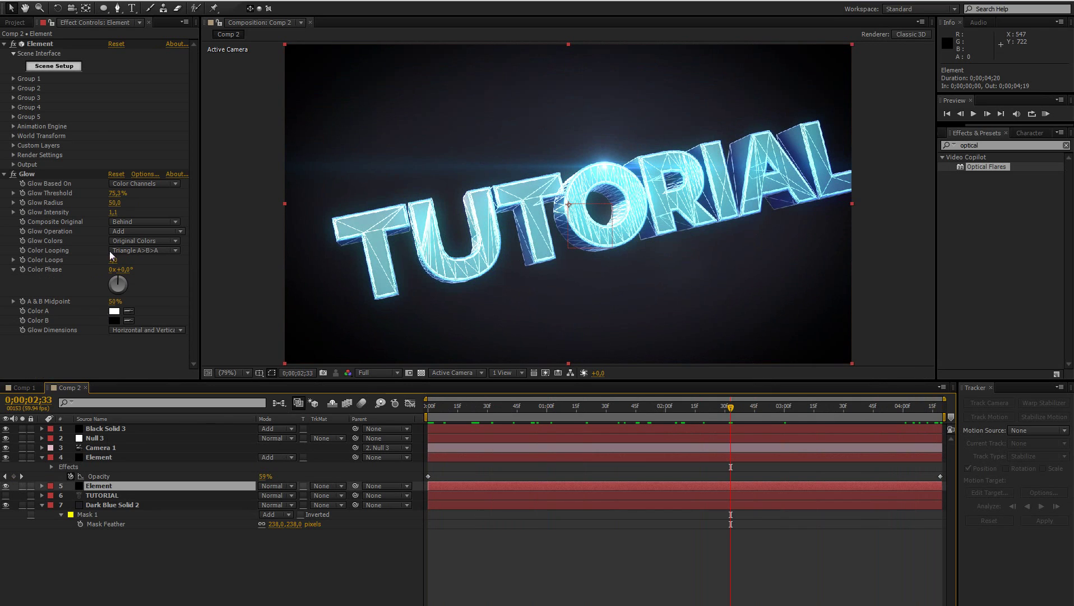
Enable Multi-Object under Group 1 > Particle Look in the Element settings.
{"action": "left_click", "coordinate": [14, 54]}
{"action": "left_click", "coordinate": [14, 54]}
{"action": "left_click", "coordinate": [14, 79]}
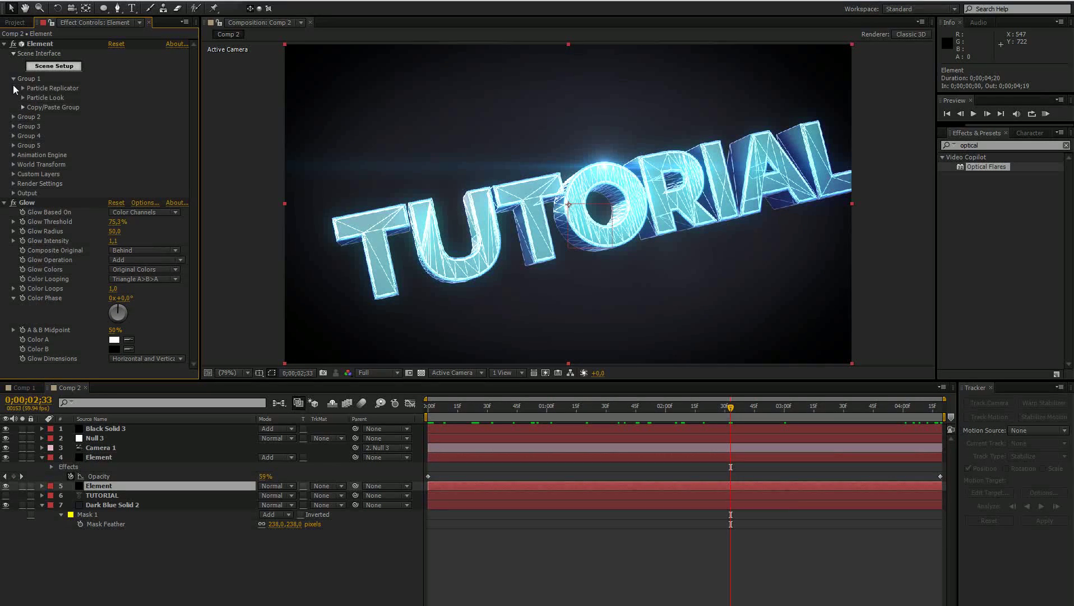
{"action": "left_click", "coordinate": [23, 98]}
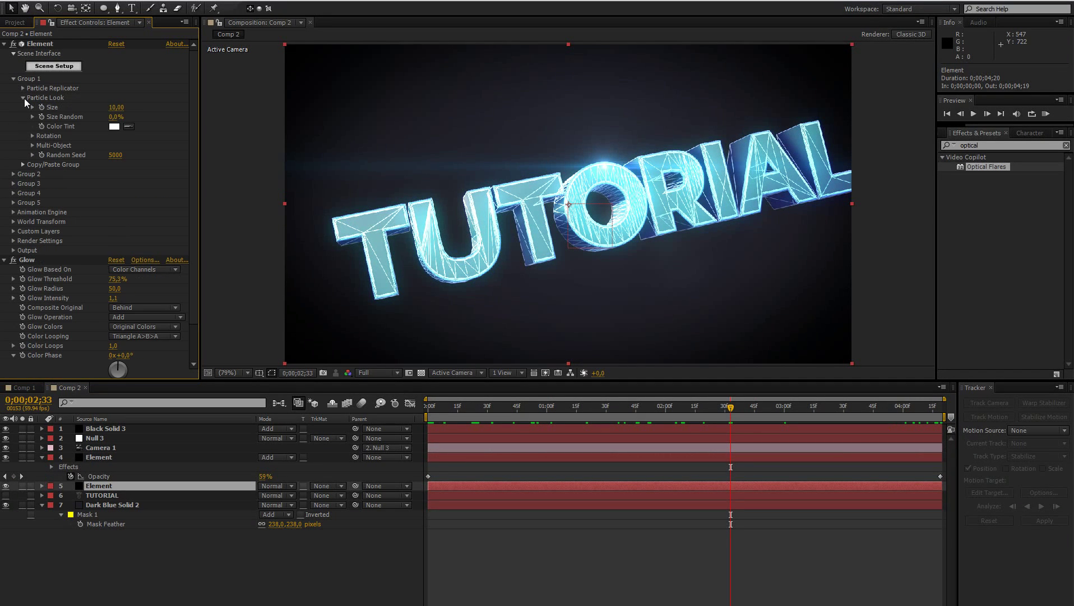
{"action": "left_click", "coordinate": [31, 145]}
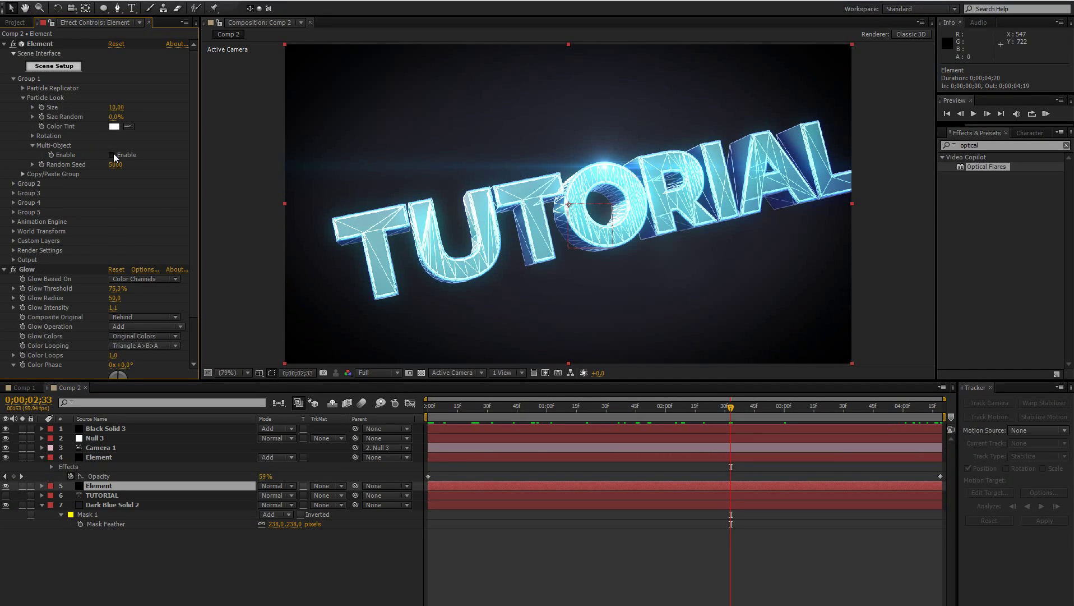
{"action": "left_click", "coordinate": [113, 155]}
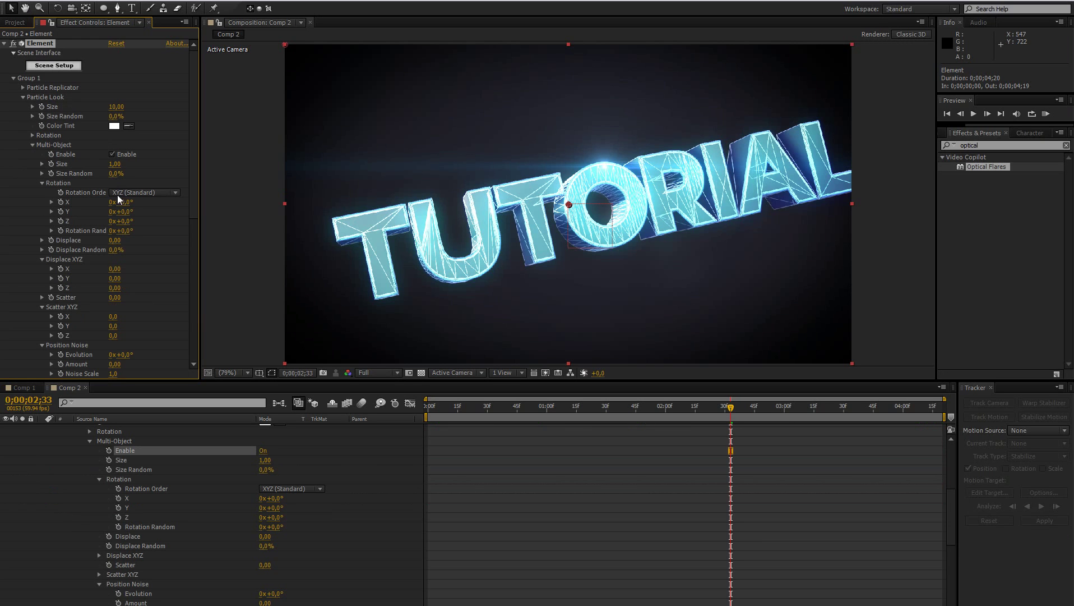
{"action": "left_click_drag", "start_coordinate": [116, 269], "coordinate": [124, 264]}
{"action": "key", "text": "ctrl+z"}
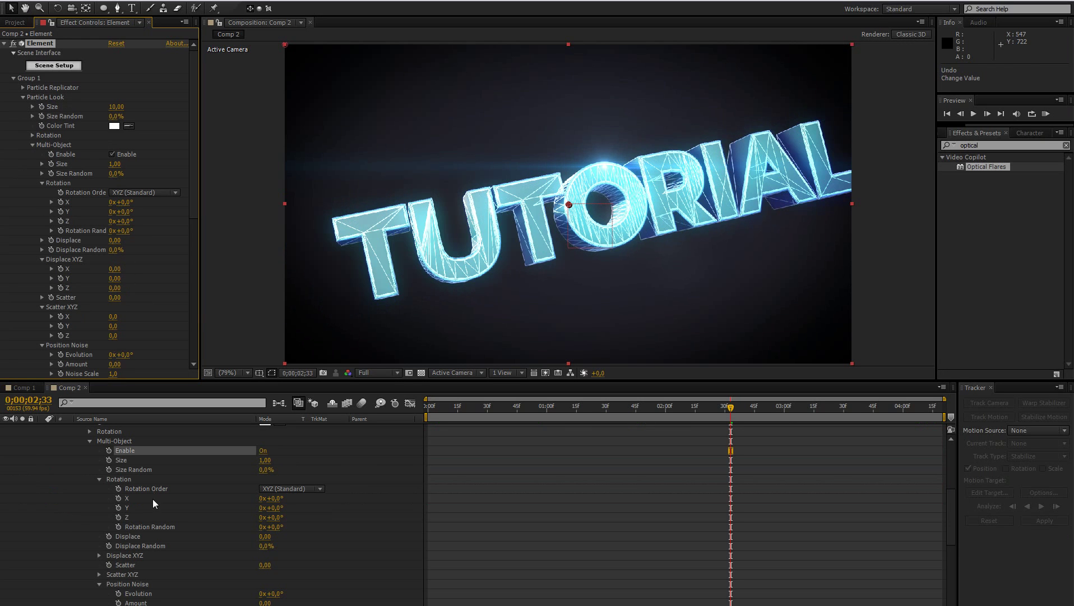
Delete the Add-mode Element layer, keeping the remaining Element layer selected.
{"action": "scroll", "coordinate": [151, 502], "scroll_direction": "up", "scroll_amount": 5}
{"action": "left_click", "coordinate": [107, 459]}
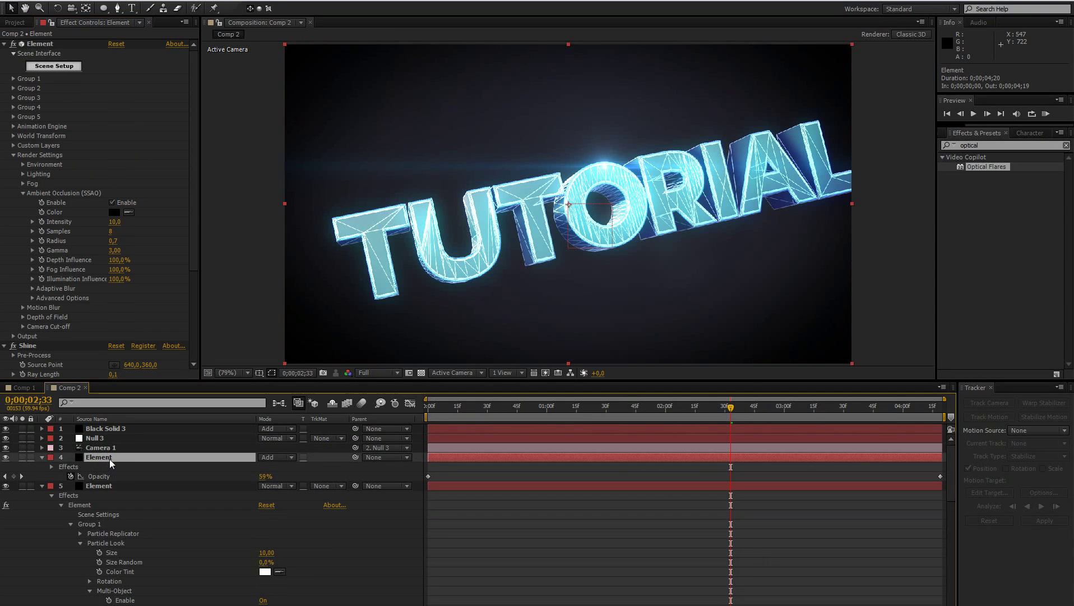
{"action": "key", "text": "Delete"}
{"action": "left_click", "coordinate": [103, 448]}
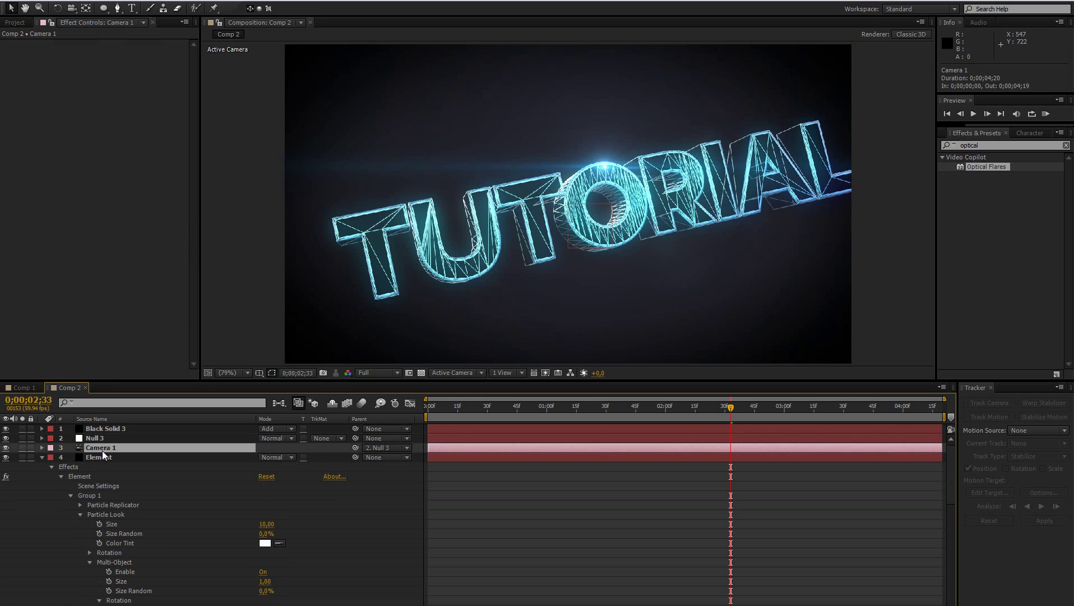
{"action": "left_click", "coordinate": [104, 456]}
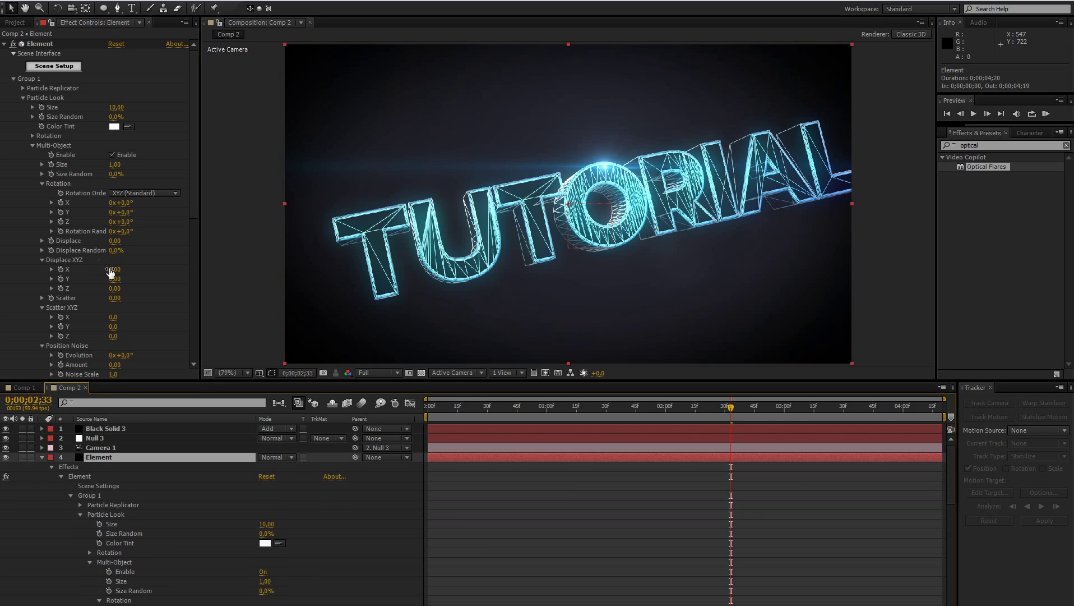
Displace the letters along X and rotate them X -17°, Y +40°, Z +25°, Random 5°.
{"action": "left_click_drag", "start_coordinate": [114, 269], "coordinate": [209, 321]}
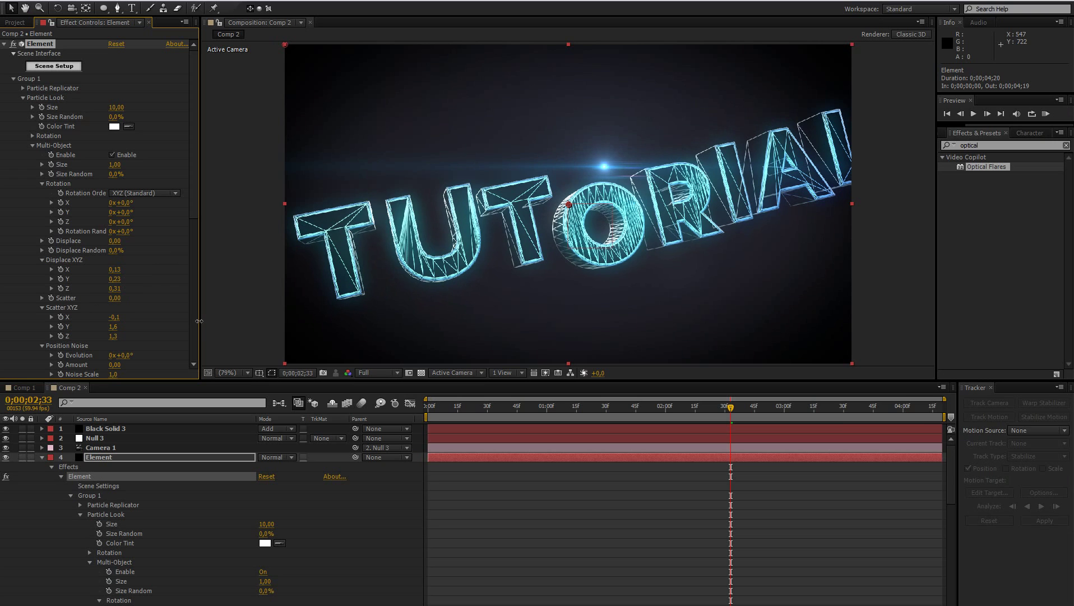
{"action": "left_click_drag", "start_coordinate": [112, 208], "coordinate": [126, 227]}
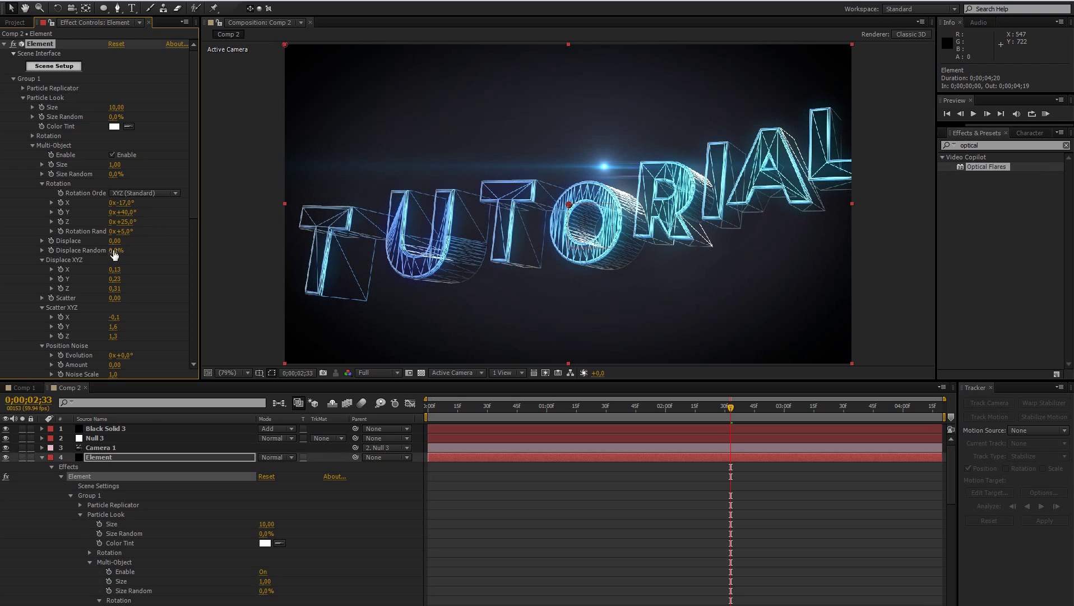
{"action": "left_click_drag", "start_coordinate": [63, 204], "coordinate": [56, 327]}
At frame 0, set starting keyframes on the Multi-Object Rotation through Noise Scale values.
{"action": "key", "text": "ctrl+z"}
{"action": "left_click", "coordinate": [428, 408]}
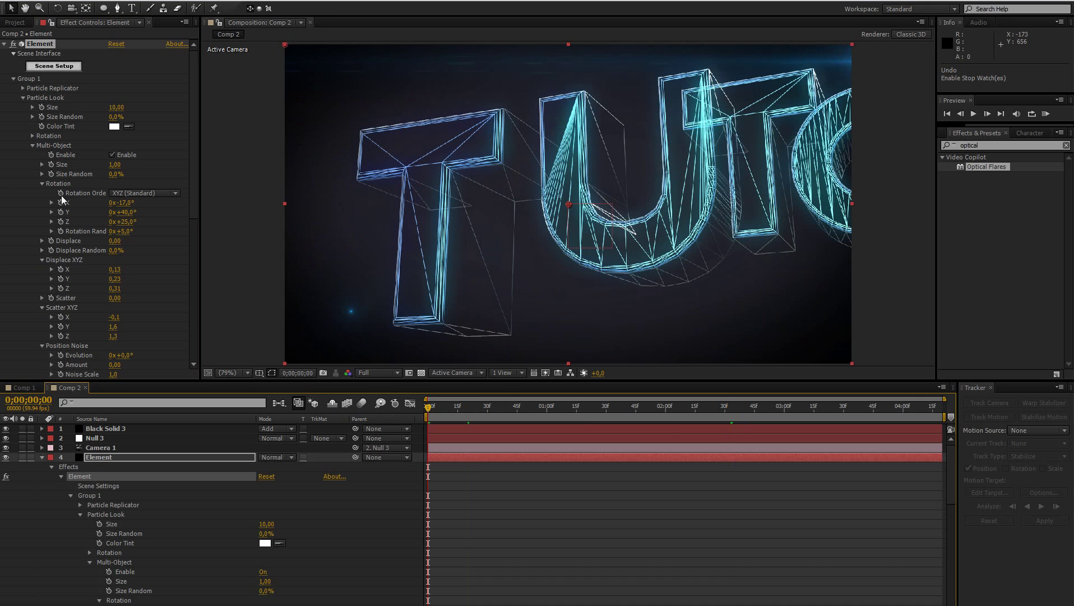
{"action": "left_click_drag", "start_coordinate": [61, 197], "coordinate": [58, 374]}
On the last frame, set Scatter and all Rotation values to 0, then play back the animation.
{"action": "left_click_drag", "start_coordinate": [849, 401], "coordinate": [969, 425]}
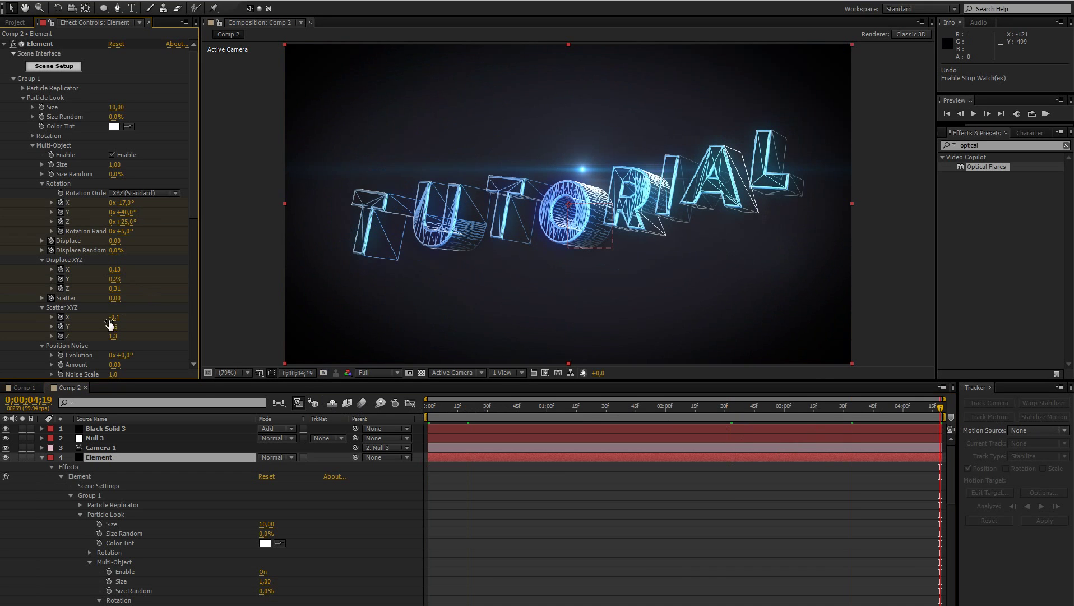
{"action": "left_click", "coordinate": [114, 317]}
{"action": "key", "text": "Return"}
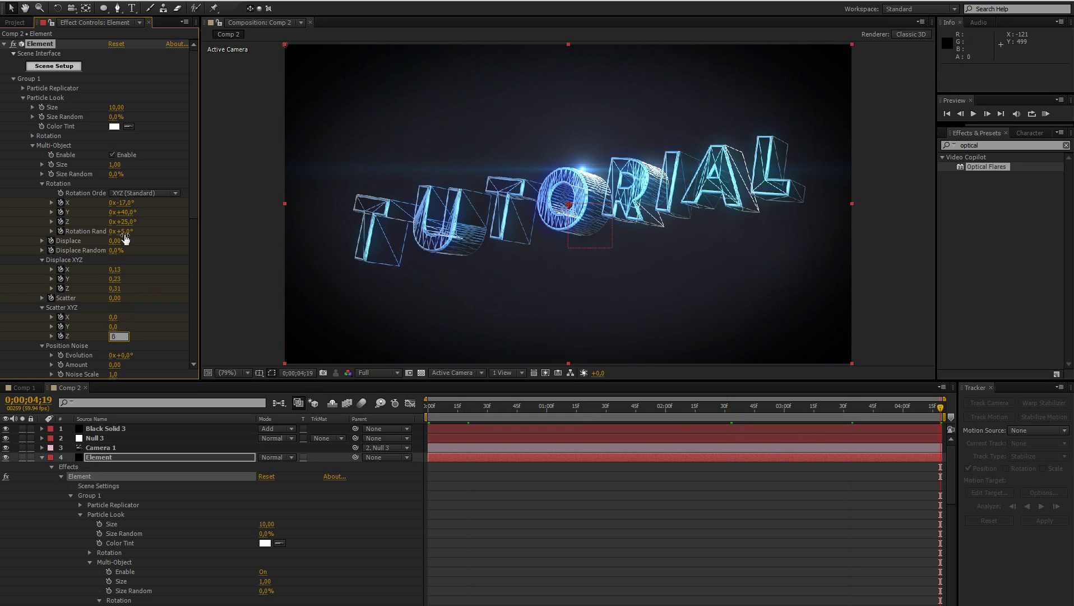
{"action": "left_click", "coordinate": [126, 230]}
{"action": "type", "text": "0"}
{"action": "key", "text": "shift+Tab"}
{"action": "type", "text": "0"}
{"action": "key", "text": "shift+Tab"}
{"action": "type", "text": "0"}
{"action": "key", "text": "shift+Tab"}
{"action": "type", "text": "0"}
{"action": "key", "text": "Return"}
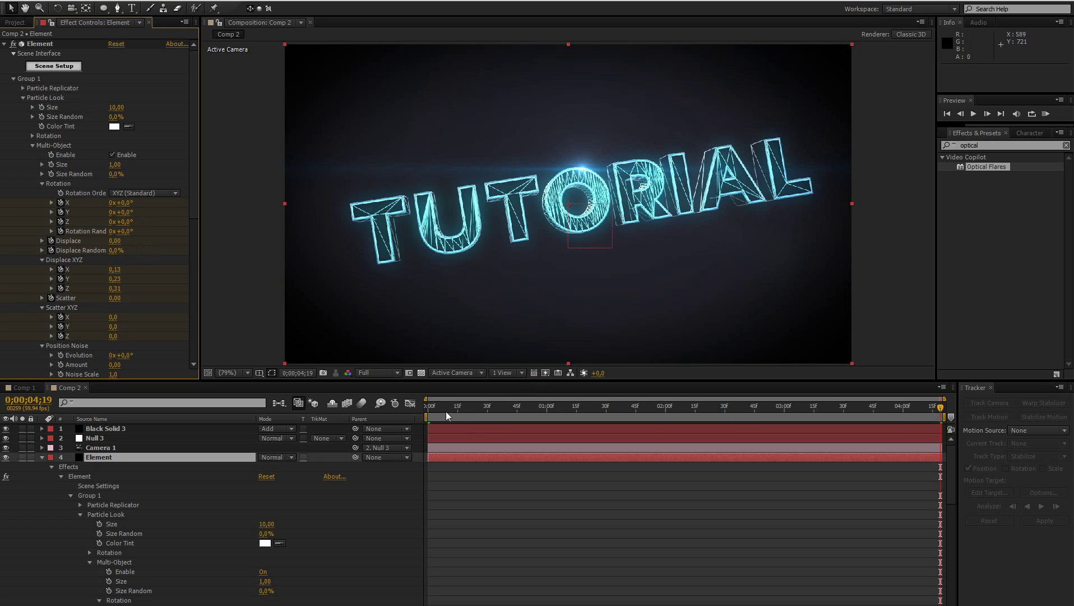
{"action": "left_click_drag", "start_coordinate": [446, 410], "coordinate": [729, 427]}
{"action": "key", "text": "space"}
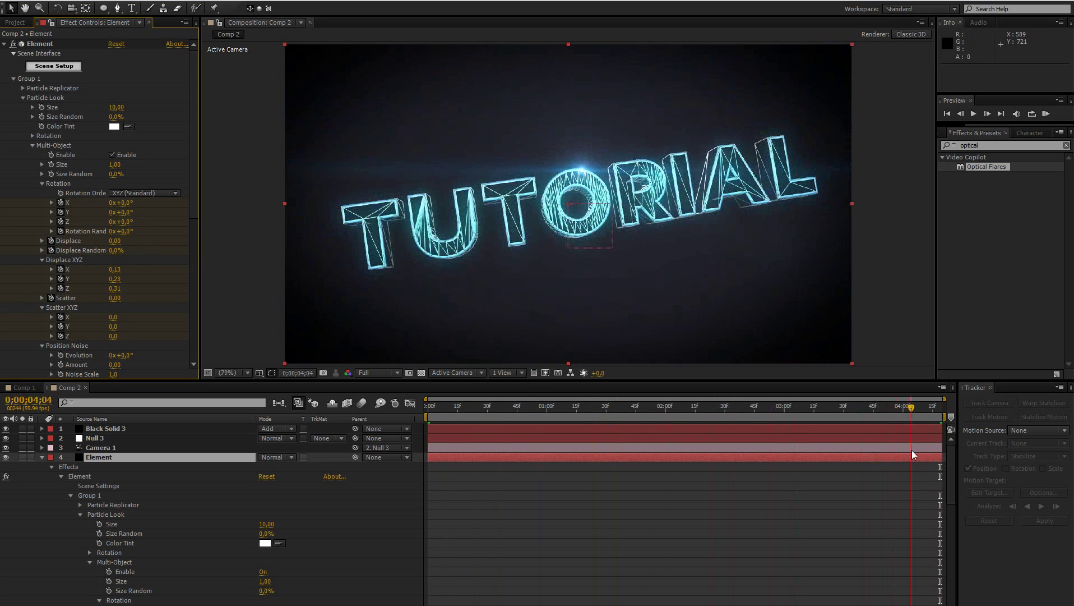
{"action": "left_click", "coordinate": [42, 456]}
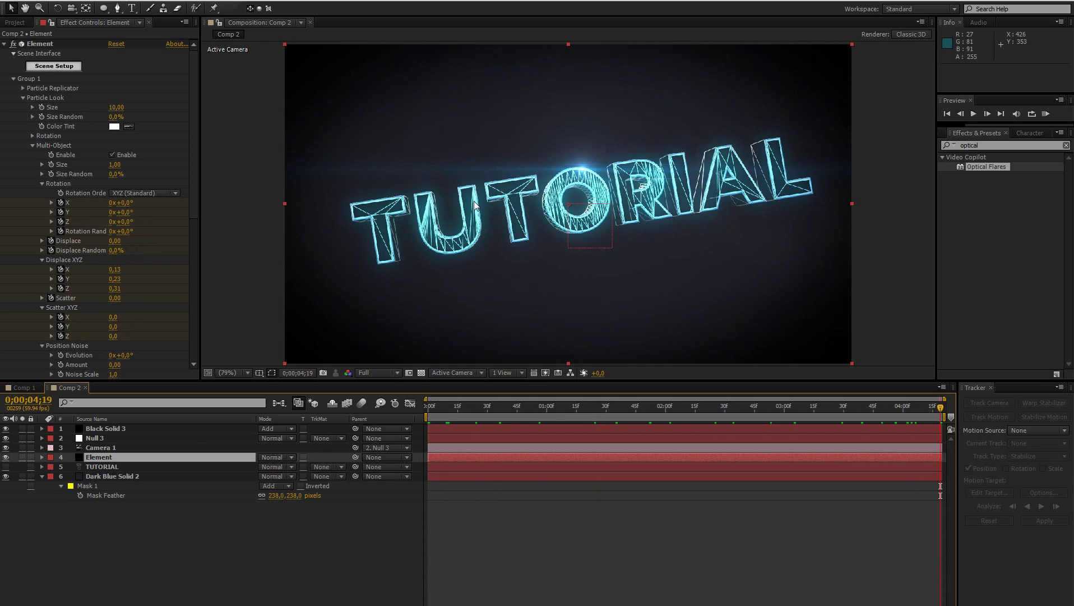
{"action": "left_click_drag", "start_coordinate": [559, 412], "coordinate": [397, 431]}
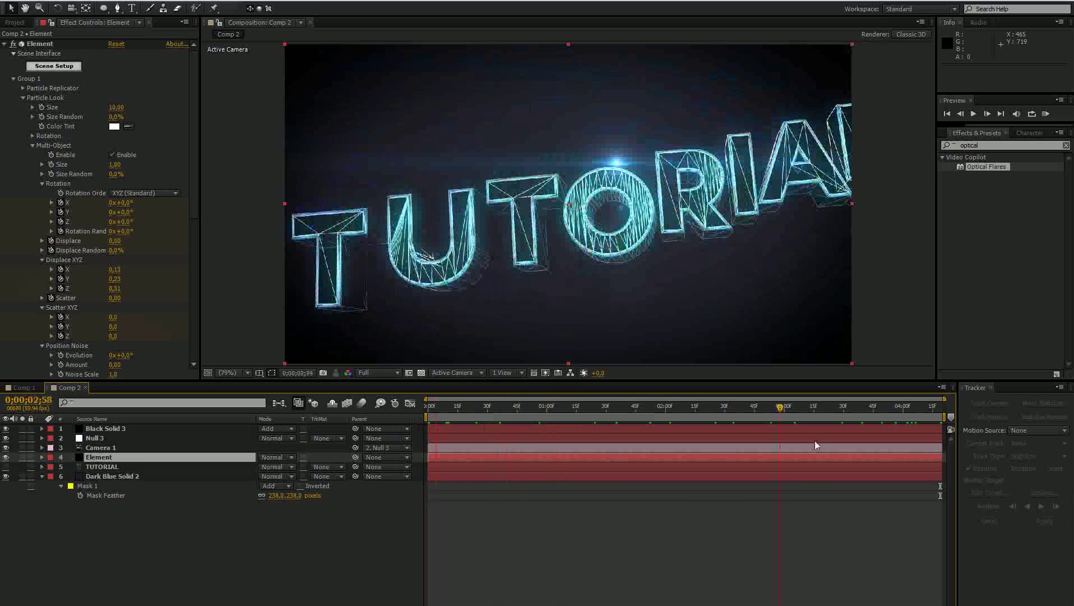
{"action": "left_click_drag", "start_coordinate": [436, 443], "coordinate": [691, 469]}
{"action": "key", "text": "space"}
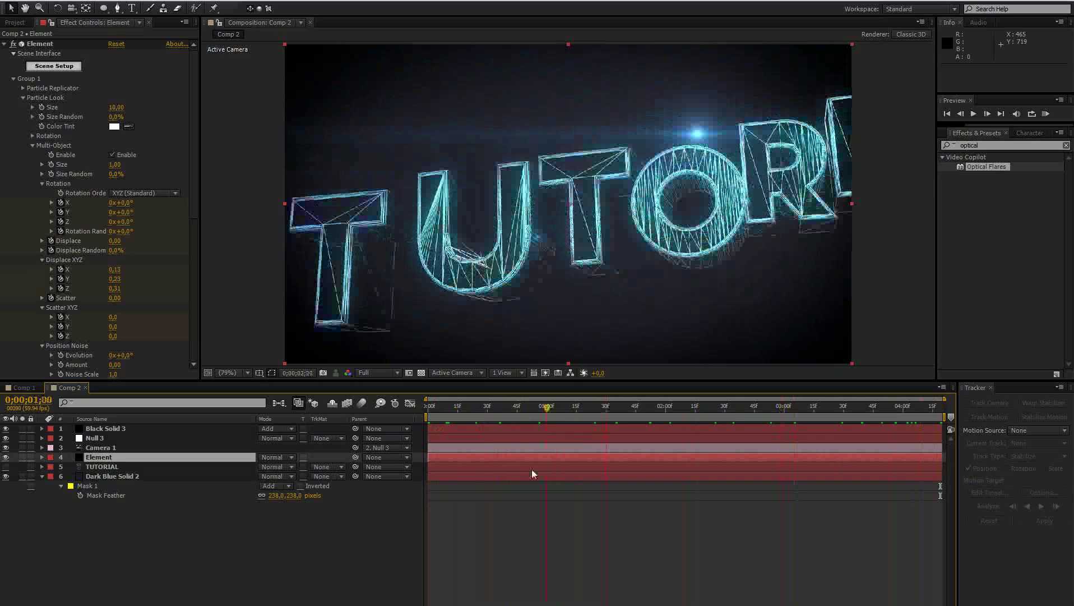